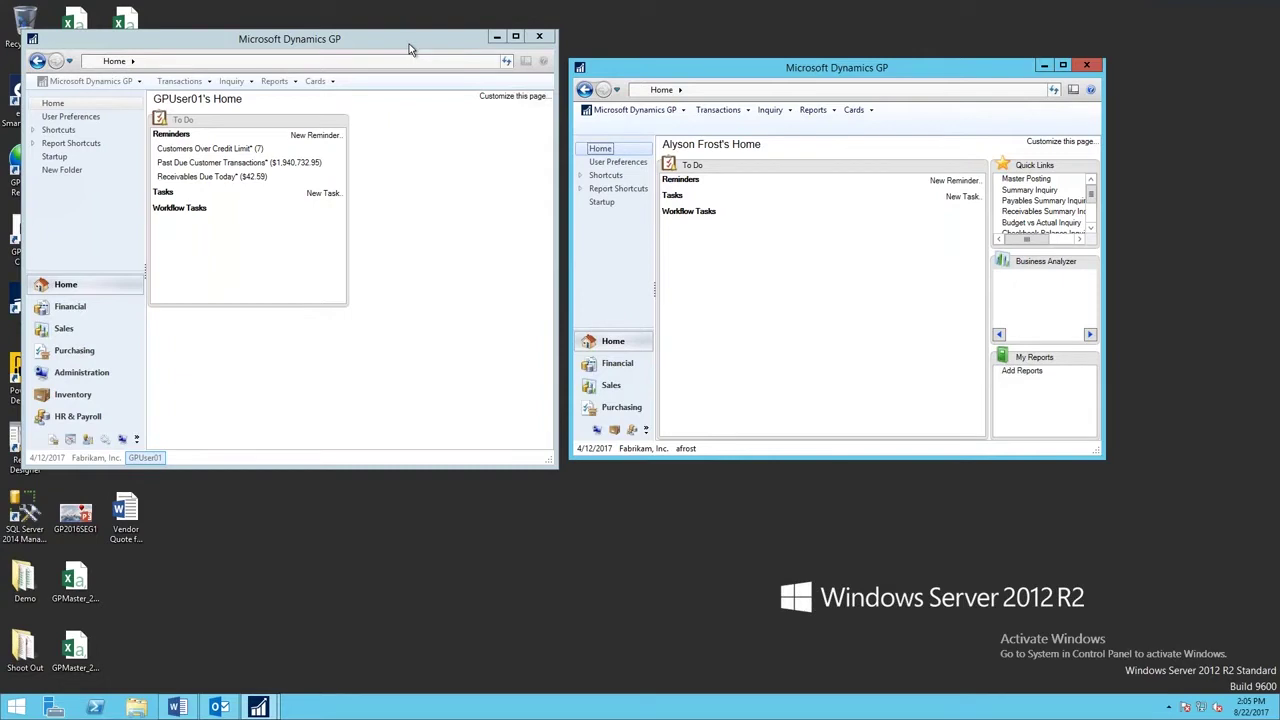
# Maximize the second Dynamics GP session and open Workflow Maintenance from the company workflow setup in Administration
pyautogui.moveTo(682, 76); pyautogui.dragTo(692, 60)
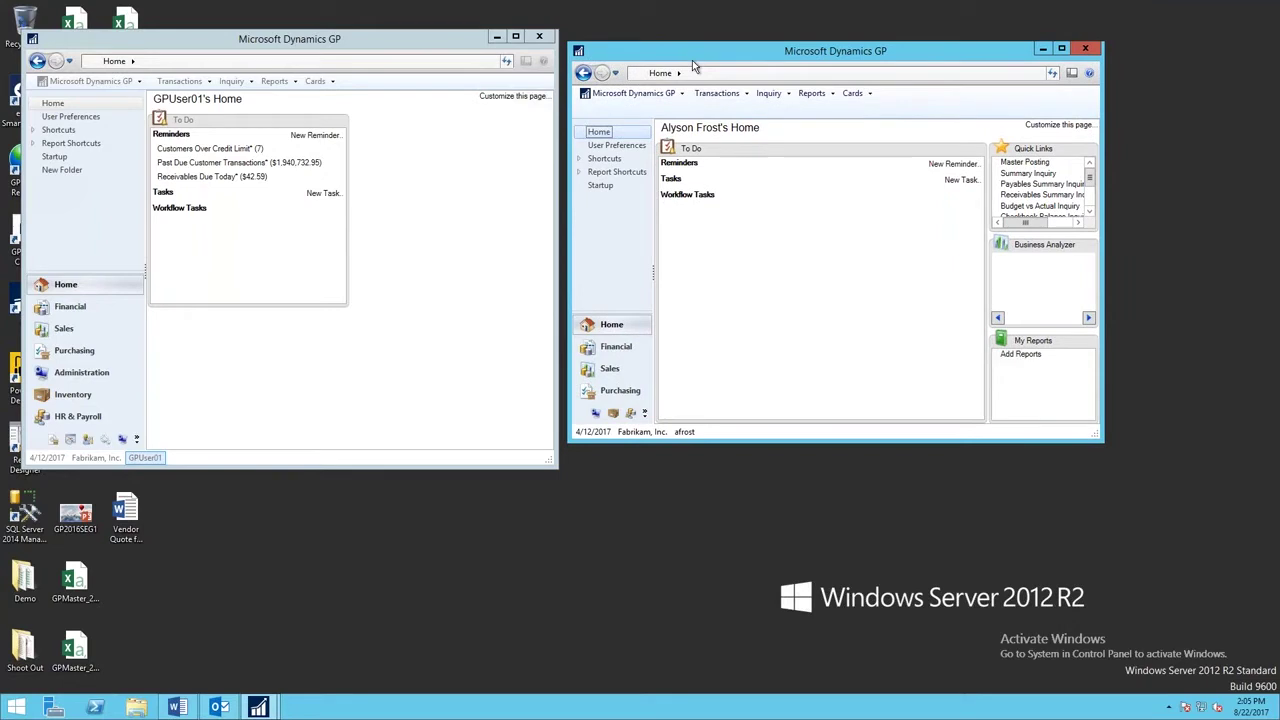
pyautogui.click(1061, 48)
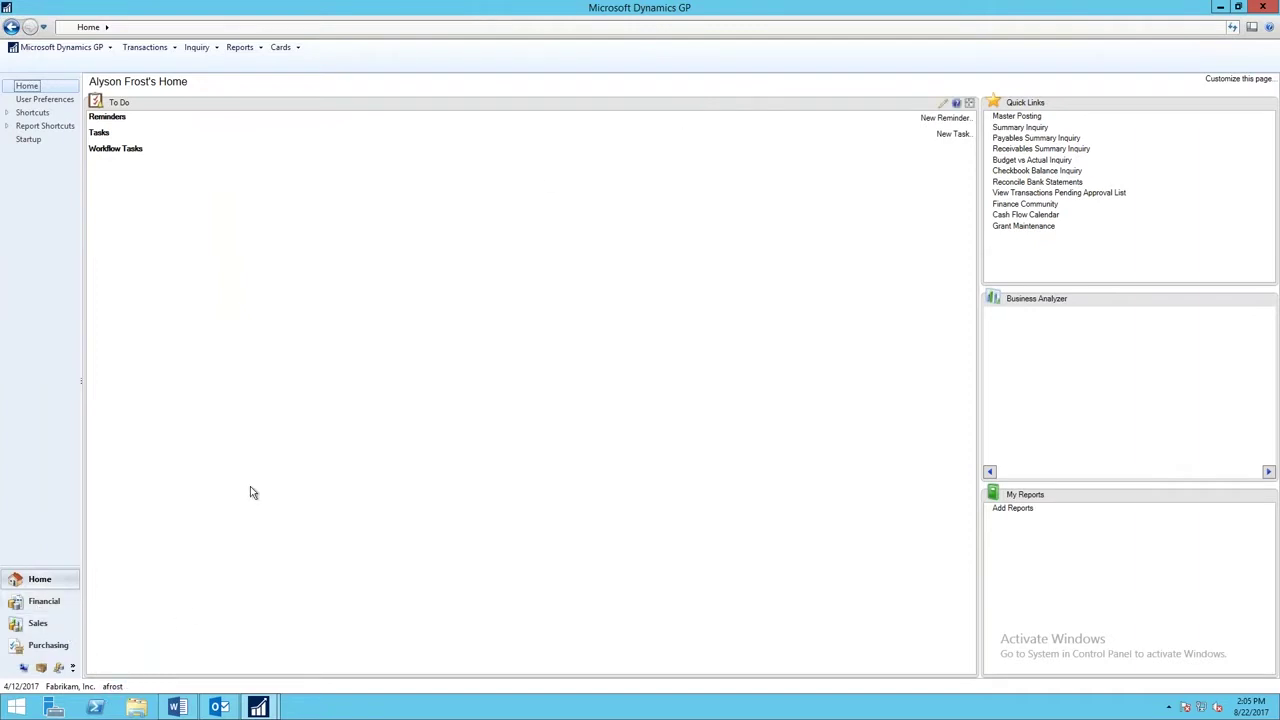
pyautogui.click(23, 667)
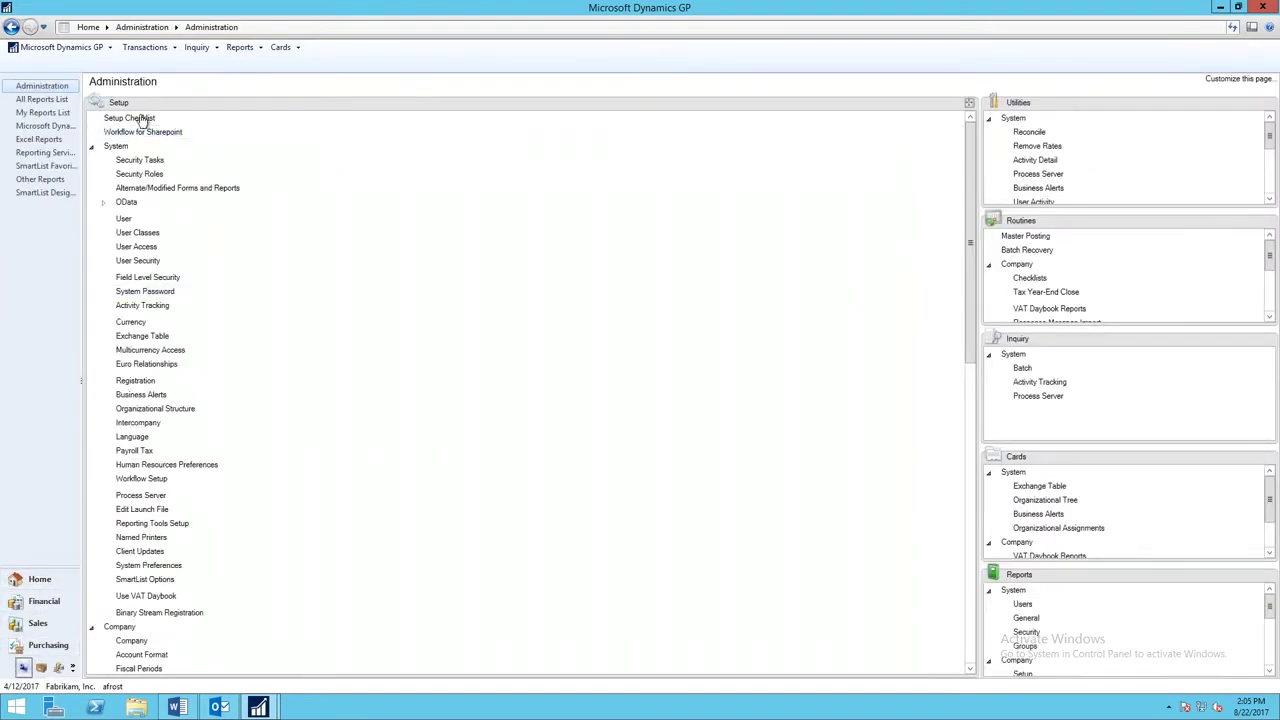
pyautogui.click(91, 147)
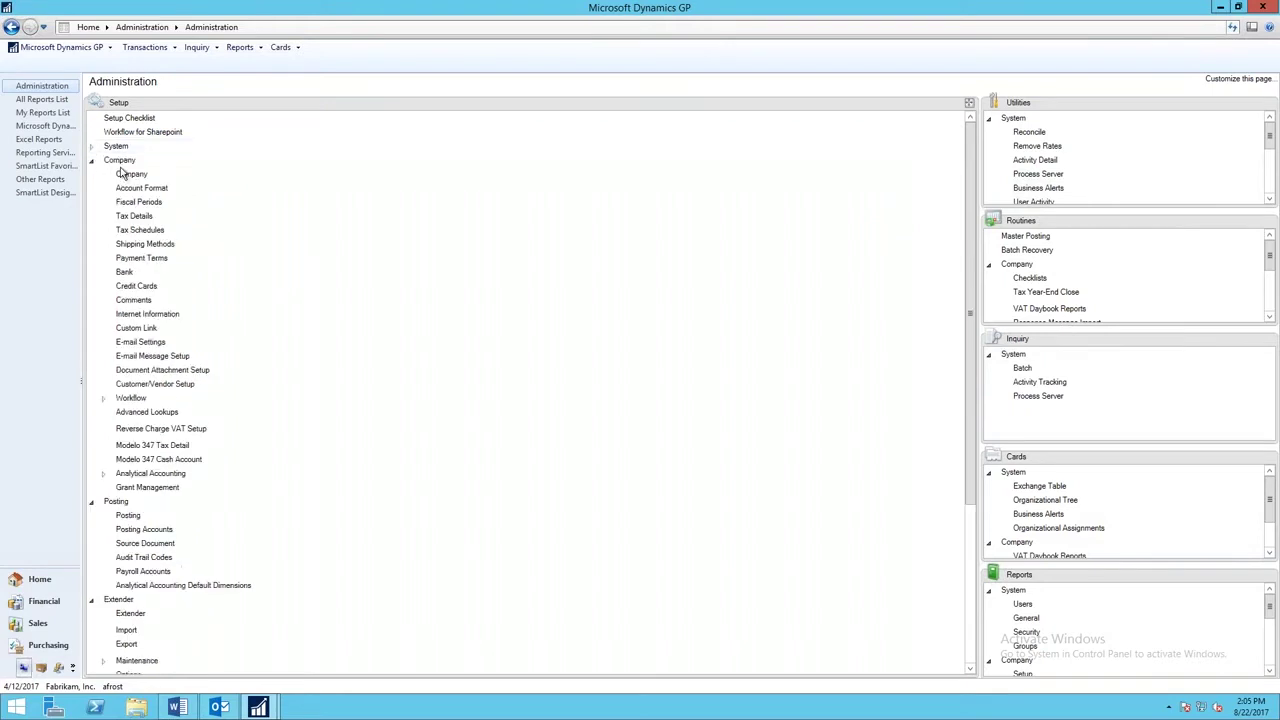
pyautogui.click(104, 400)
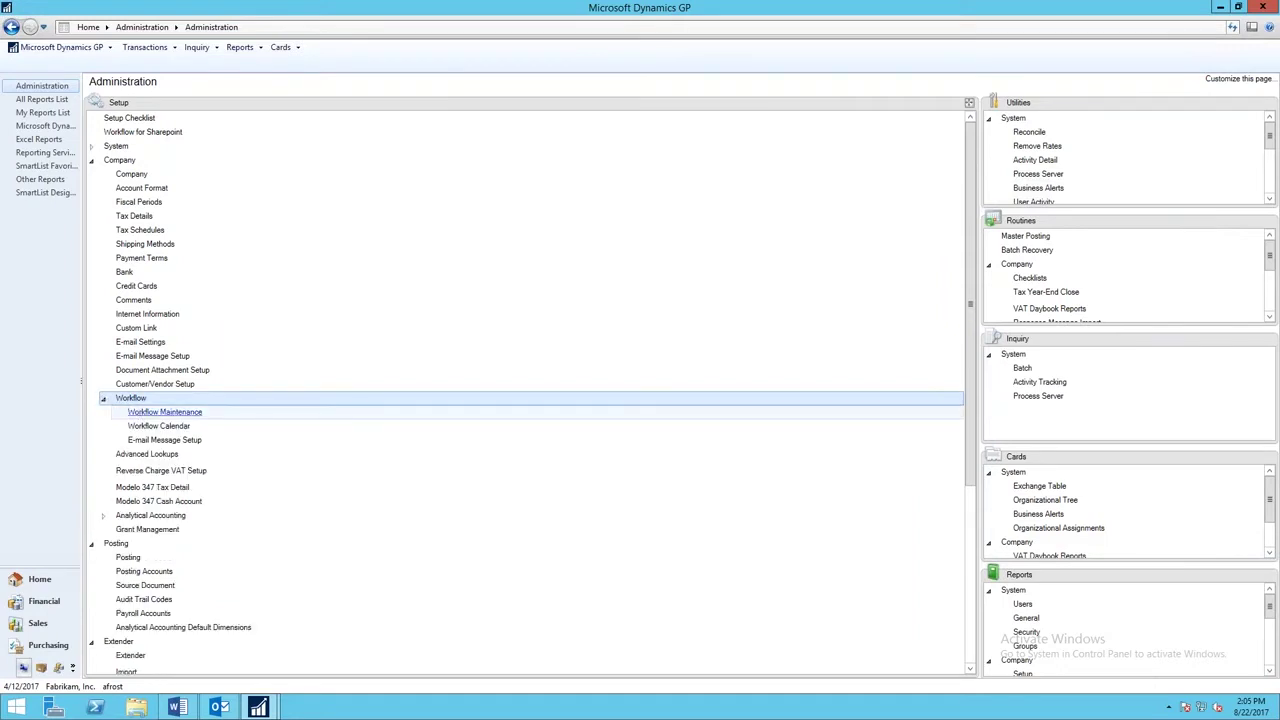
pyautogui.click(165, 412)
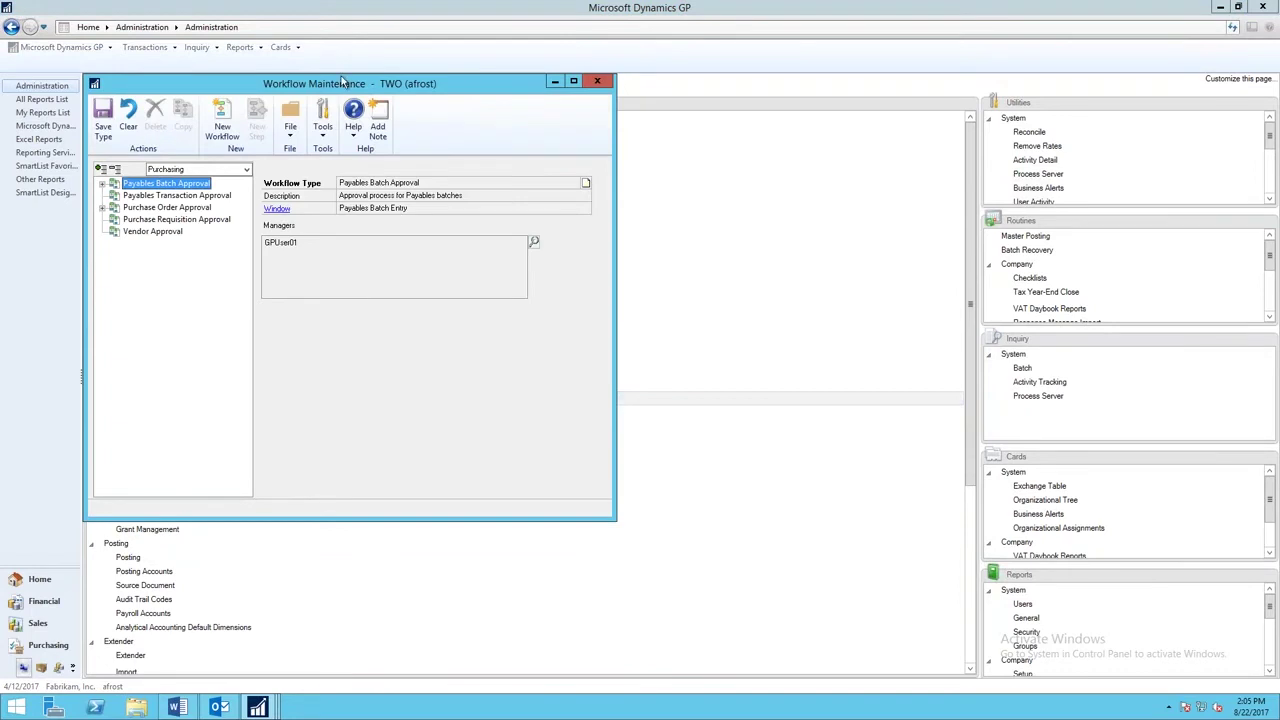
pyautogui.moveTo(298, 87); pyautogui.dragTo(397, 98)
# Show the Purchasing series workflows and open the PO Approval workflow under Purchase Order Approval
pyautogui.click(346, 183)
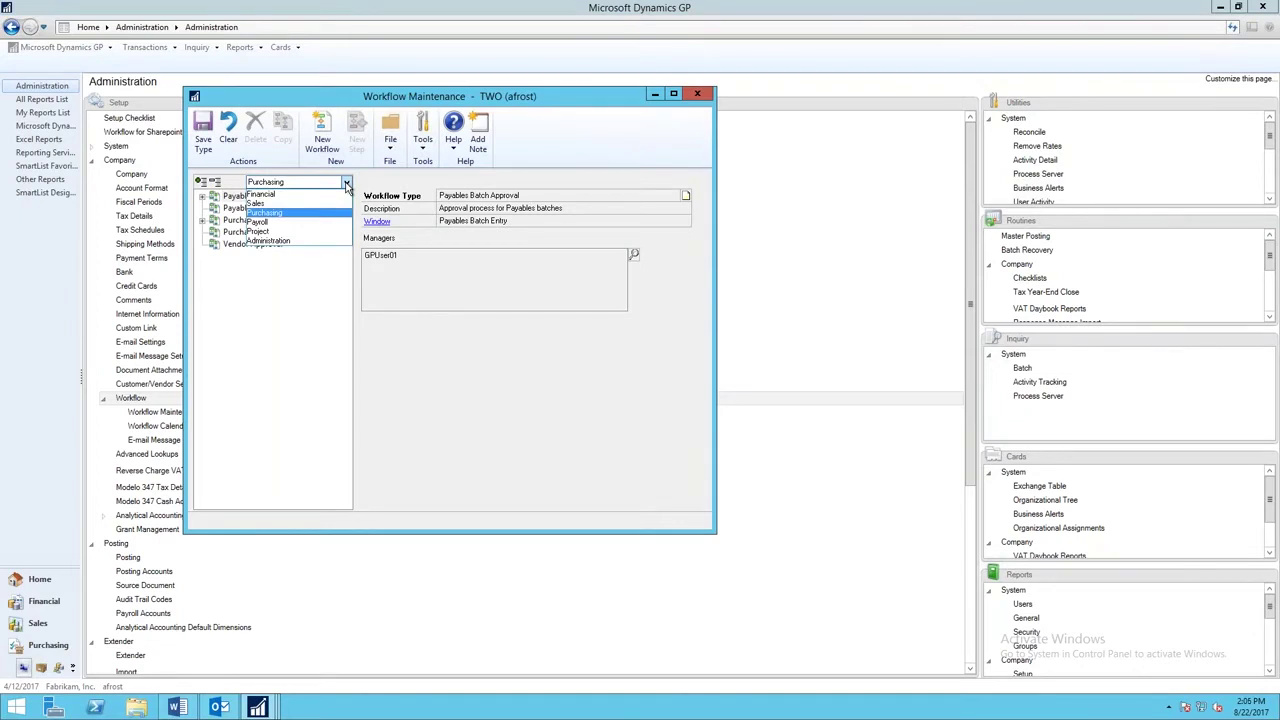
pyautogui.click(278, 215)
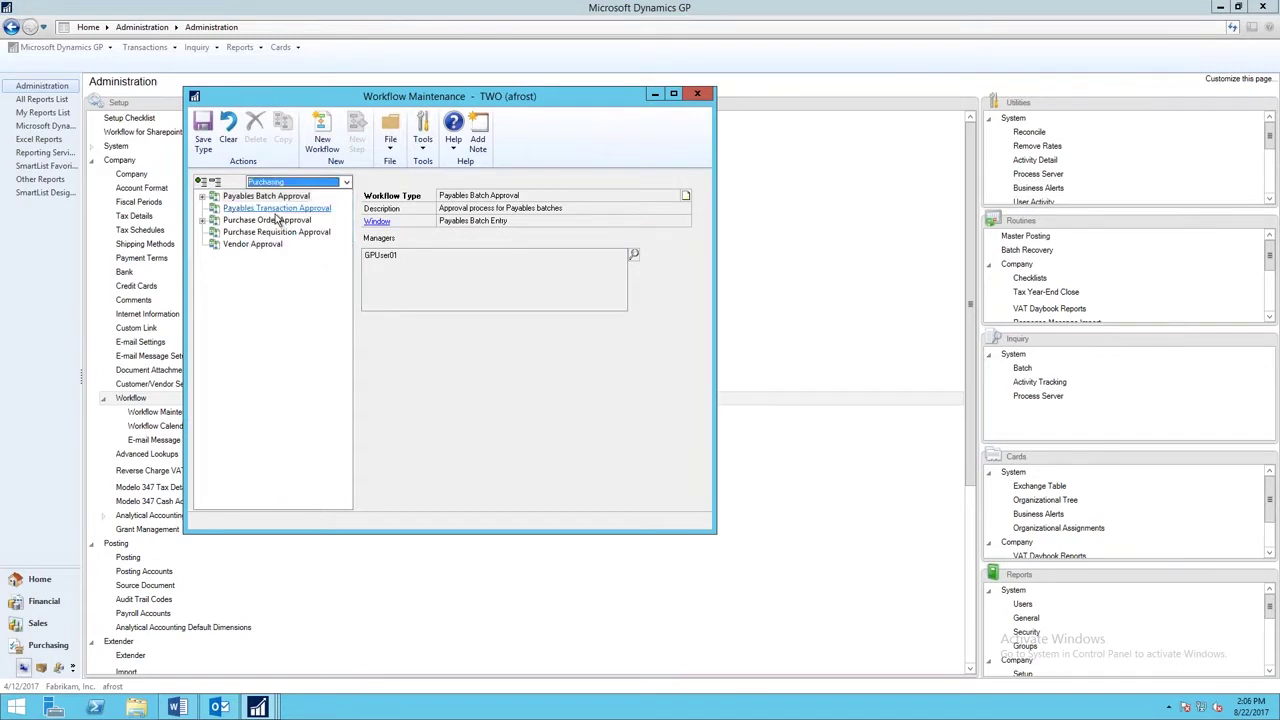
pyautogui.click(202, 221)
pyautogui.click(245, 221)
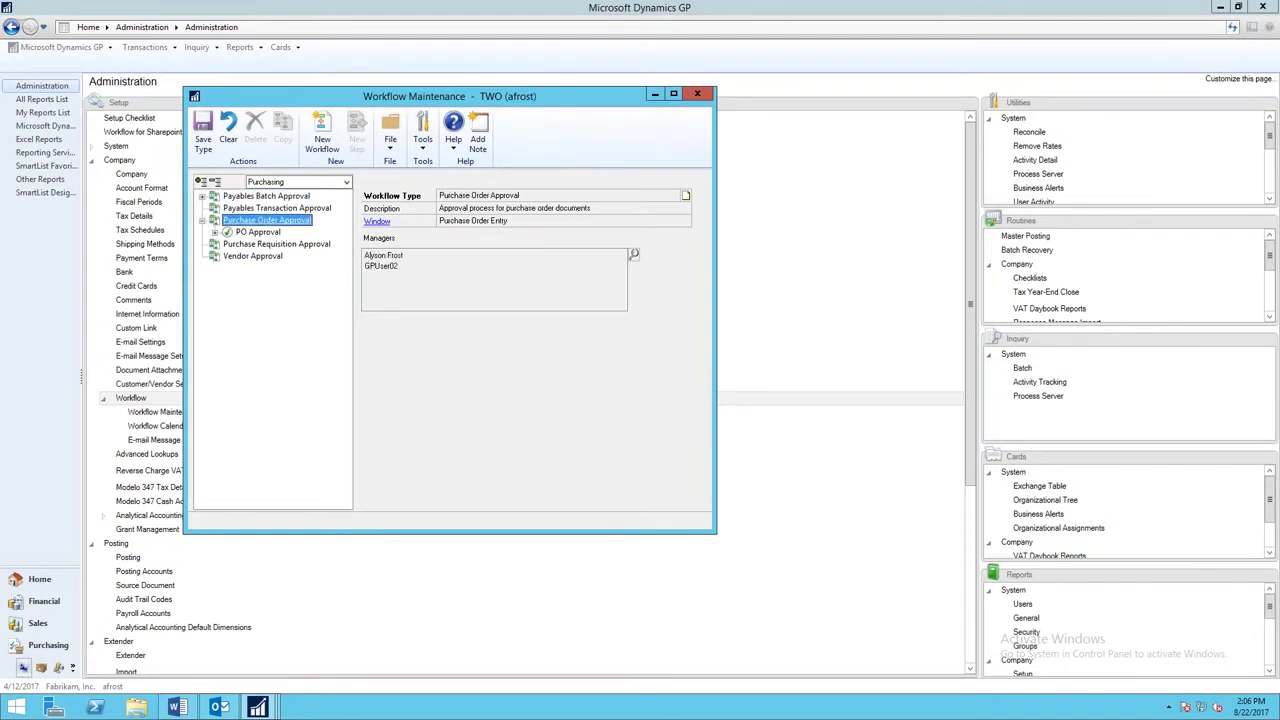
pyautogui.click(258, 232)
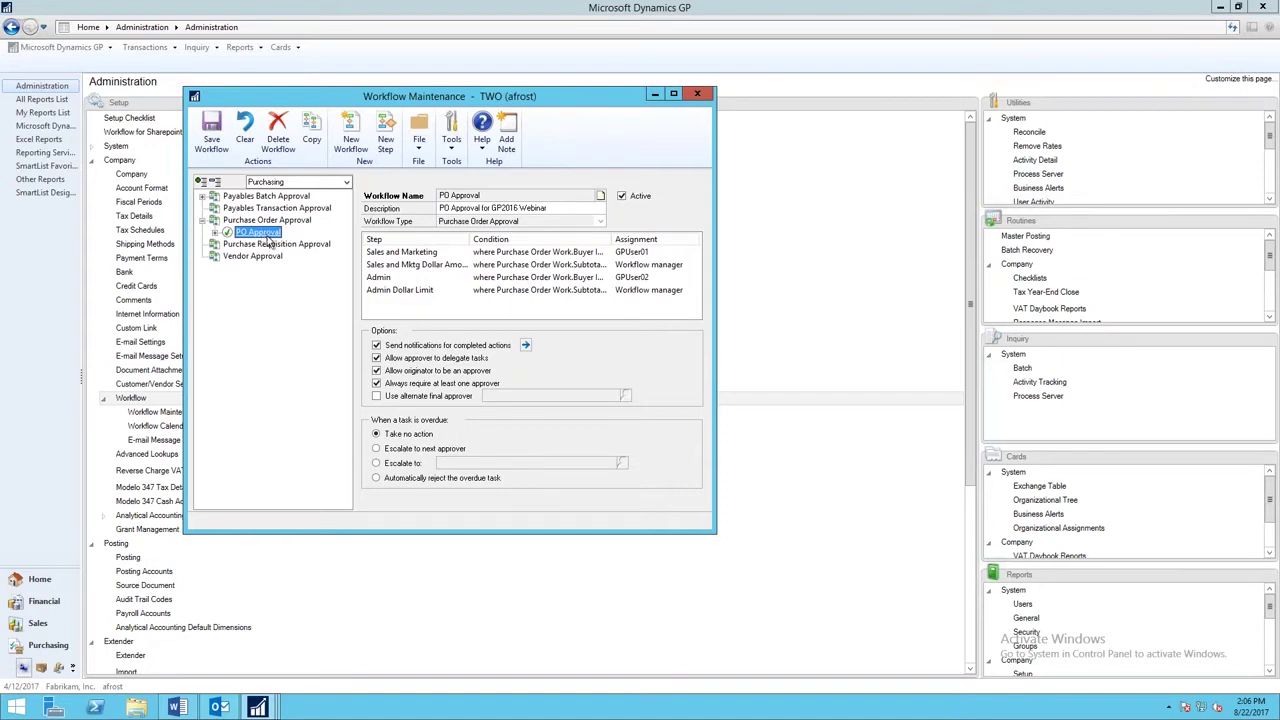
# Expand the PO Approval workflow and examine the conditions and assignments of its Sales and Marketing and Admin steps
pyautogui.click(215, 232)
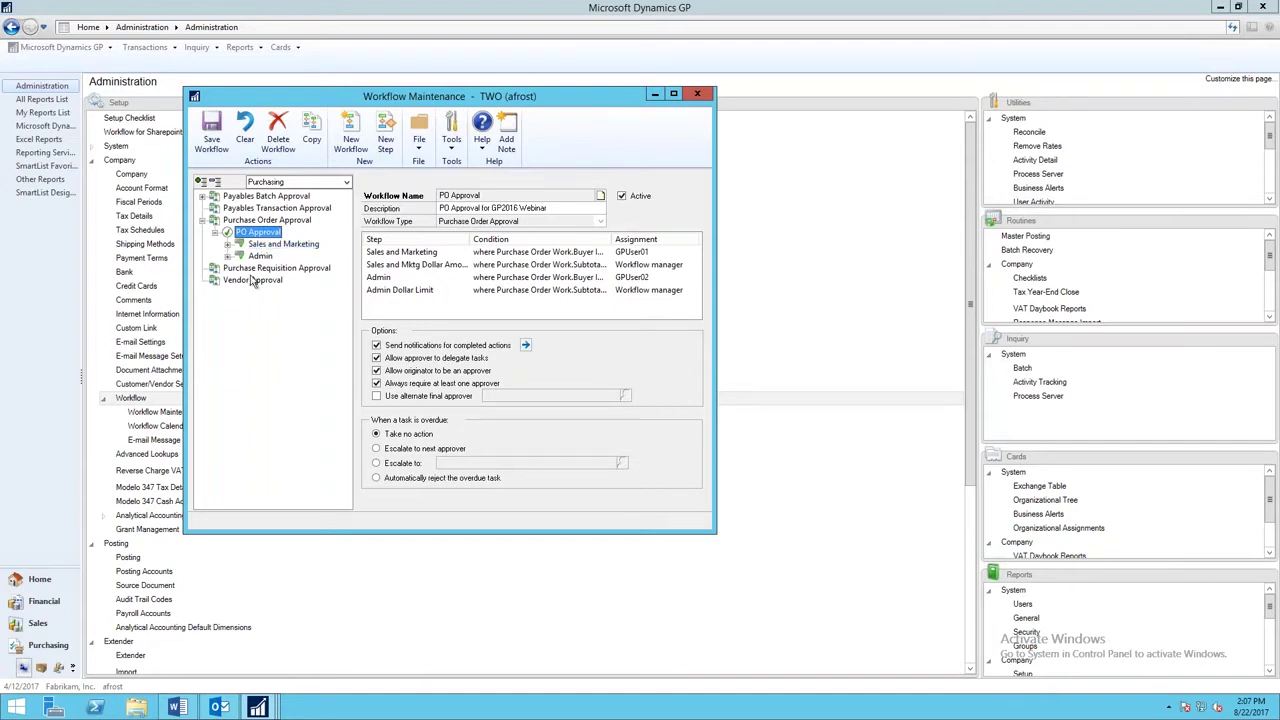
pyautogui.click(268, 245)
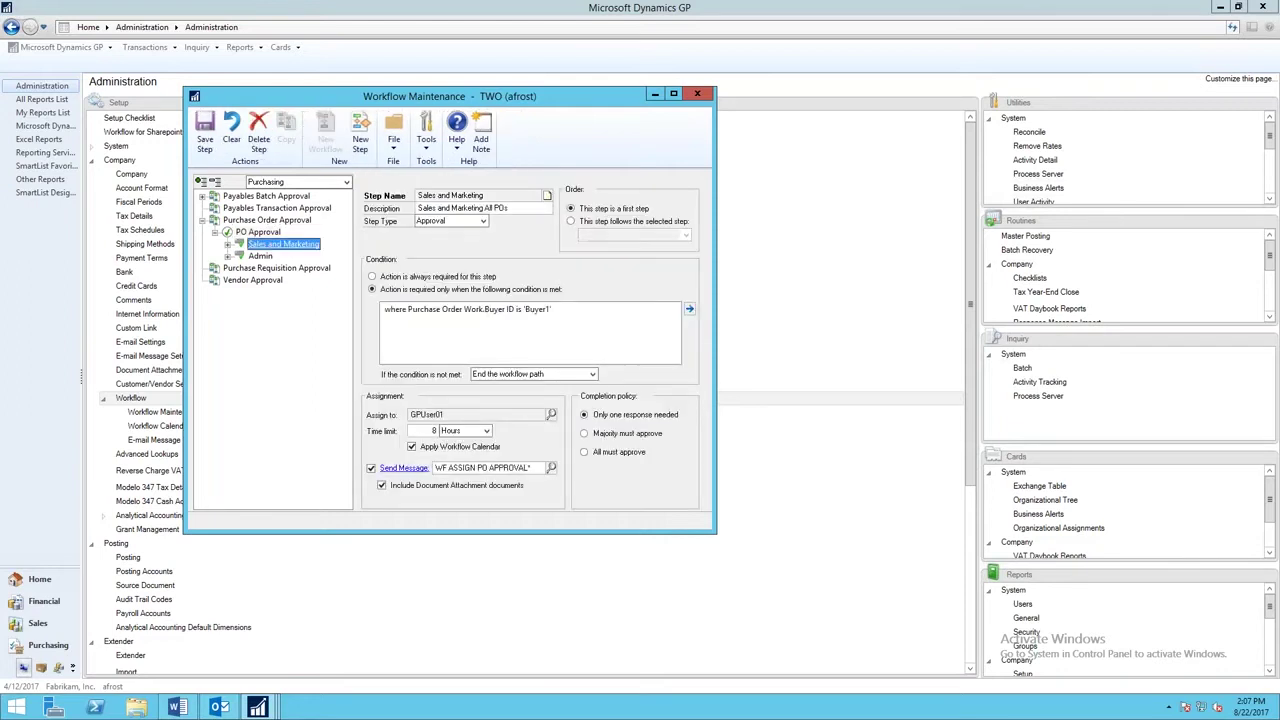
pyautogui.click(257, 232)
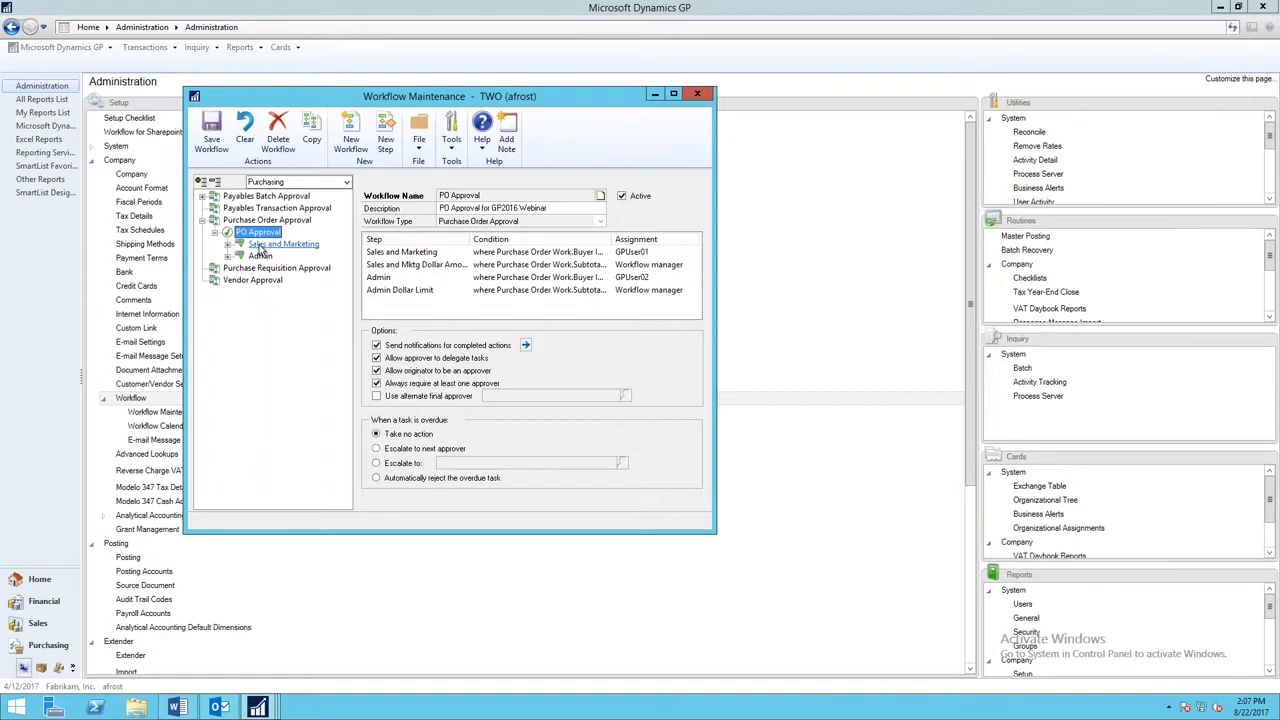
pyautogui.click(268, 245)
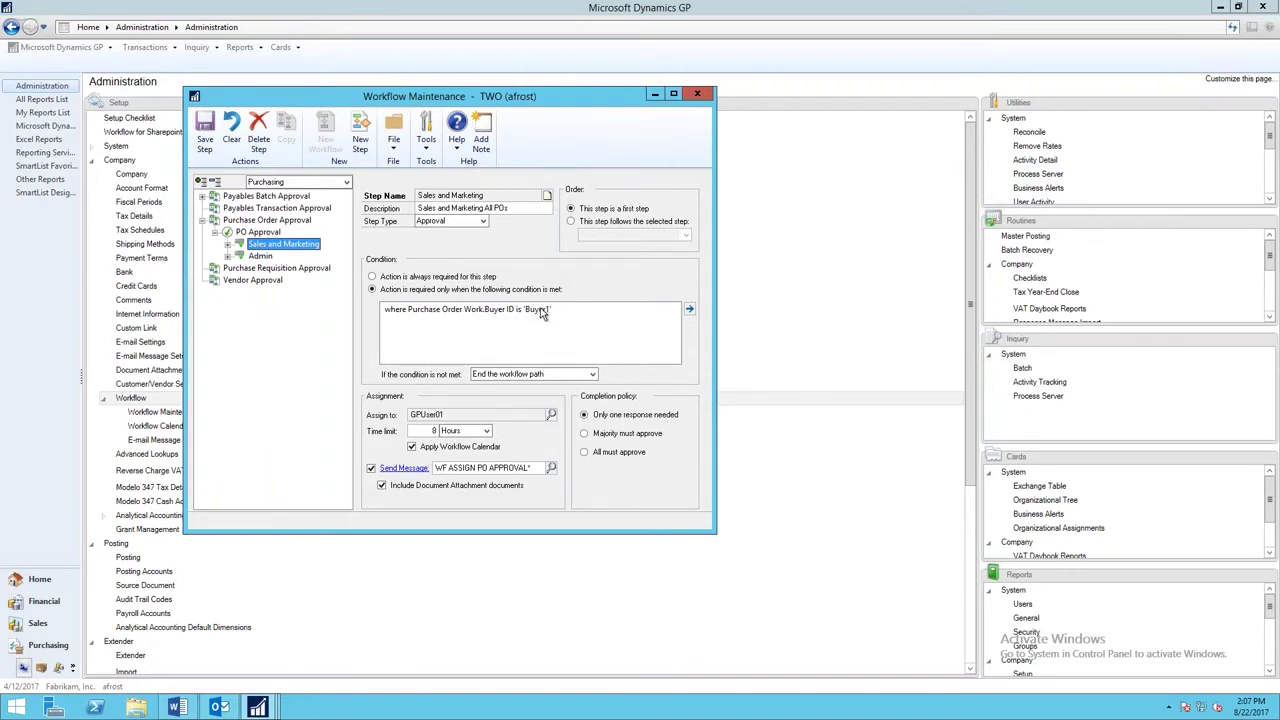
pyautogui.click(262, 256)
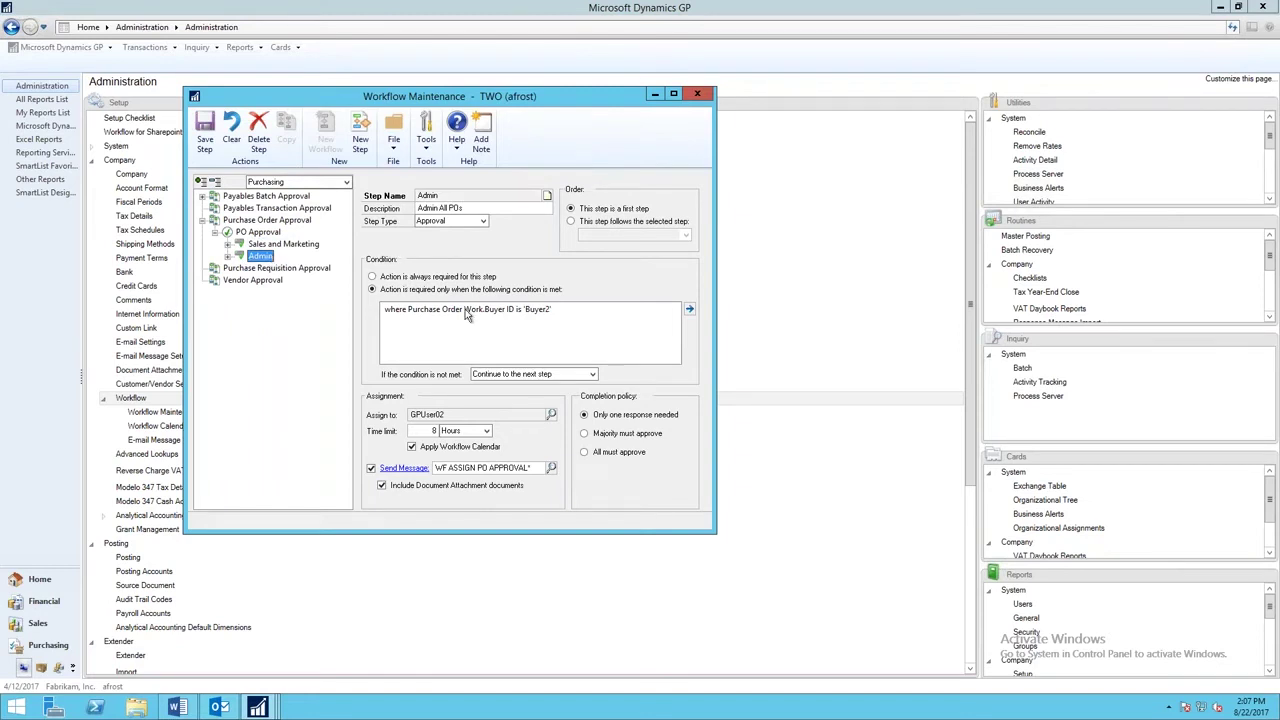
pyautogui.click(285, 245)
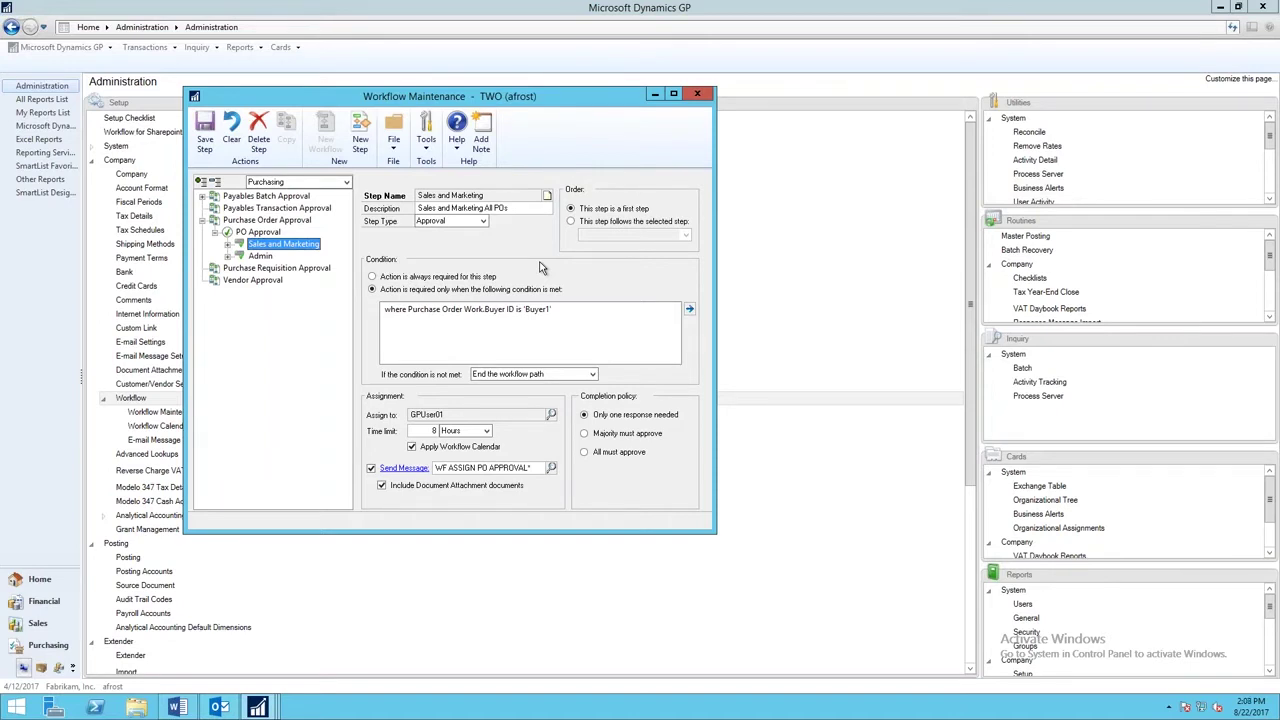
pyautogui.click(302, 247)
pyautogui.tripleClick(481, 308)
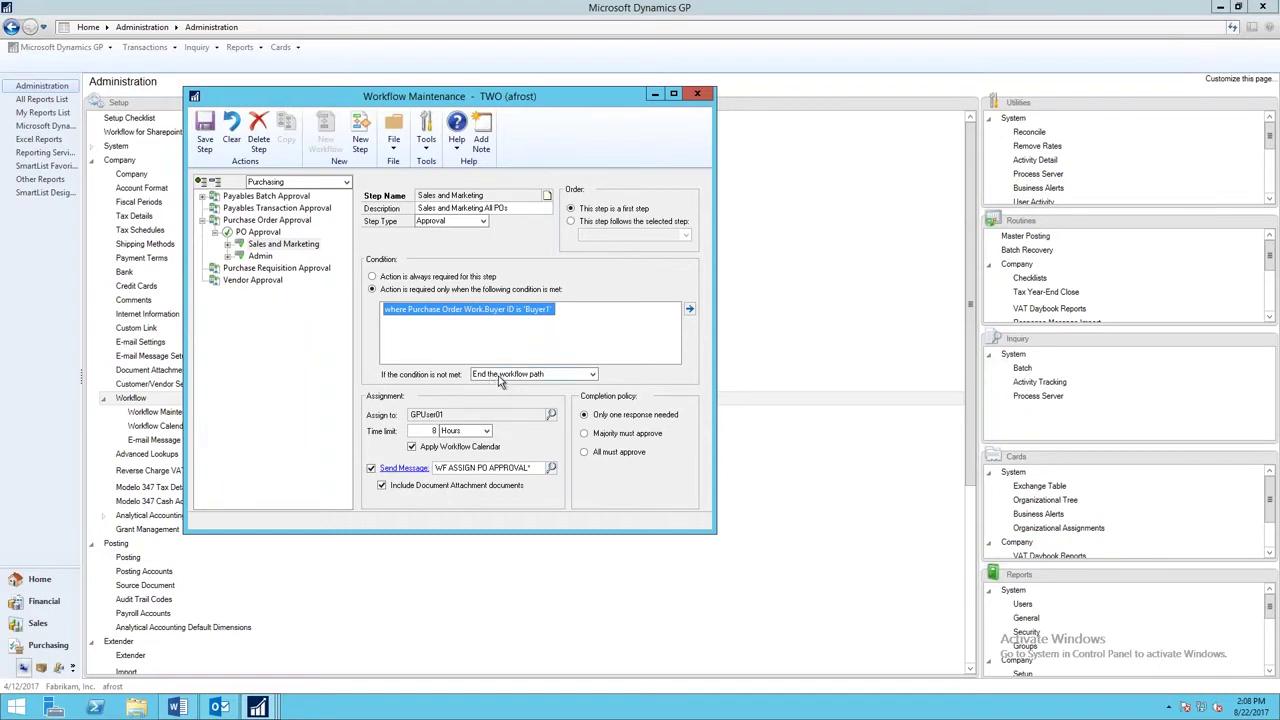
# Open the setup of the notification message sent by the Sales and Marketing step, bypassing the Exchange logon
pyautogui.click(395, 469)
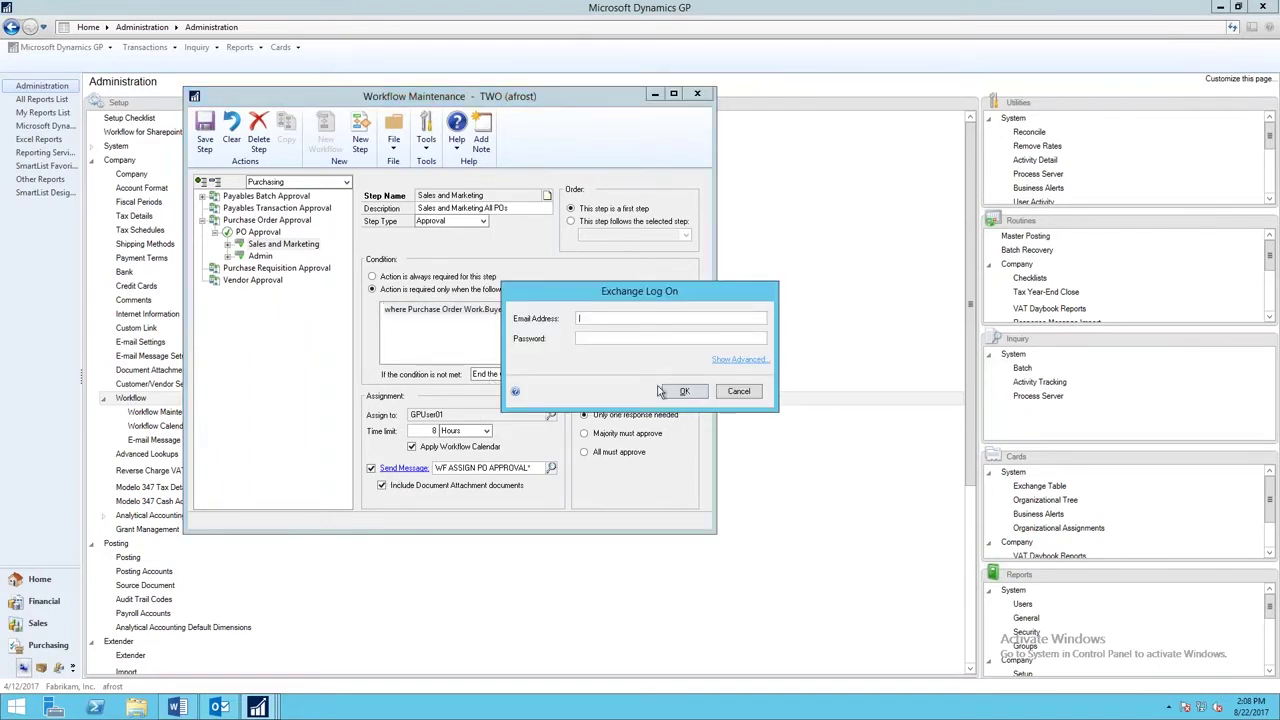
pyautogui.click(699, 392)
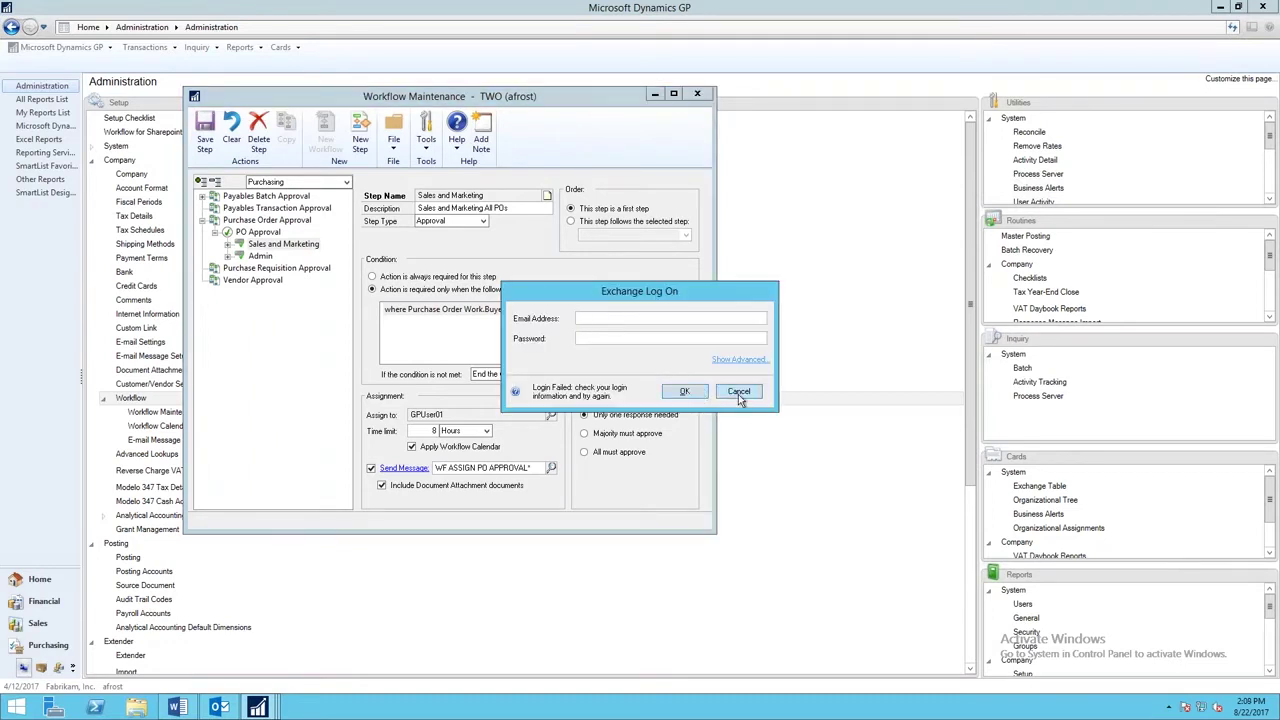
pyautogui.click(738, 392)
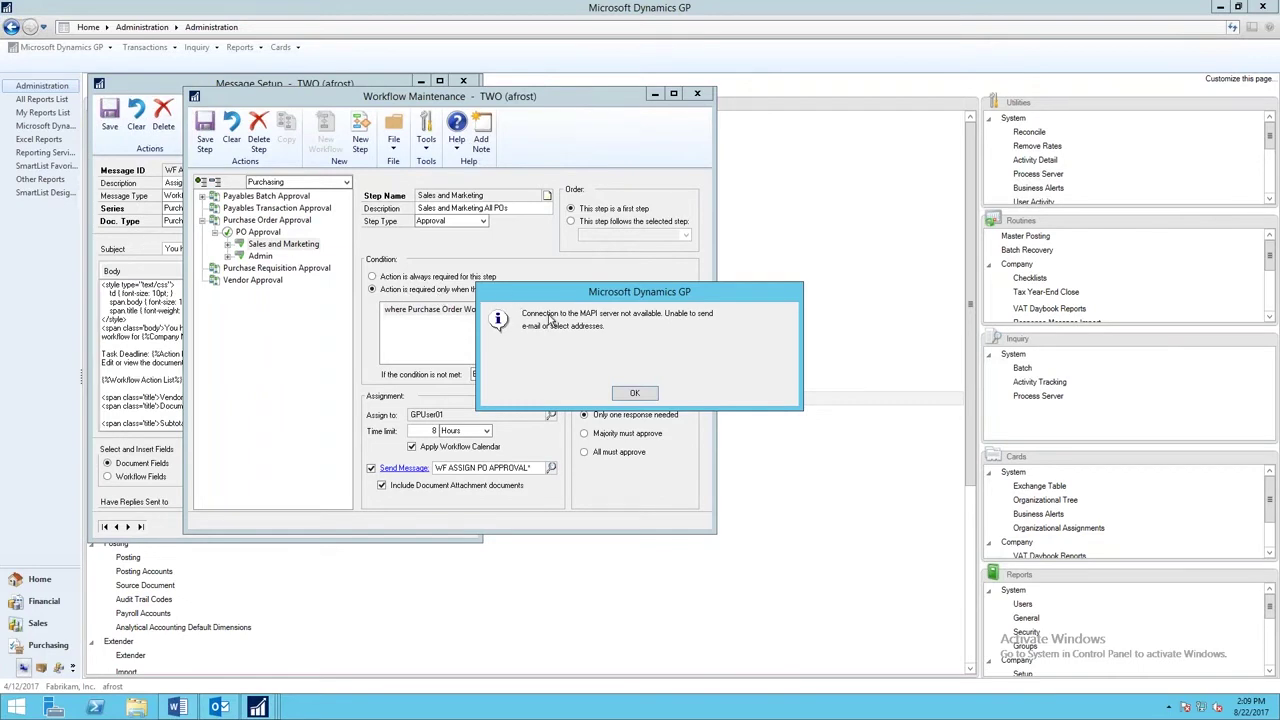
pyautogui.click(634, 392)
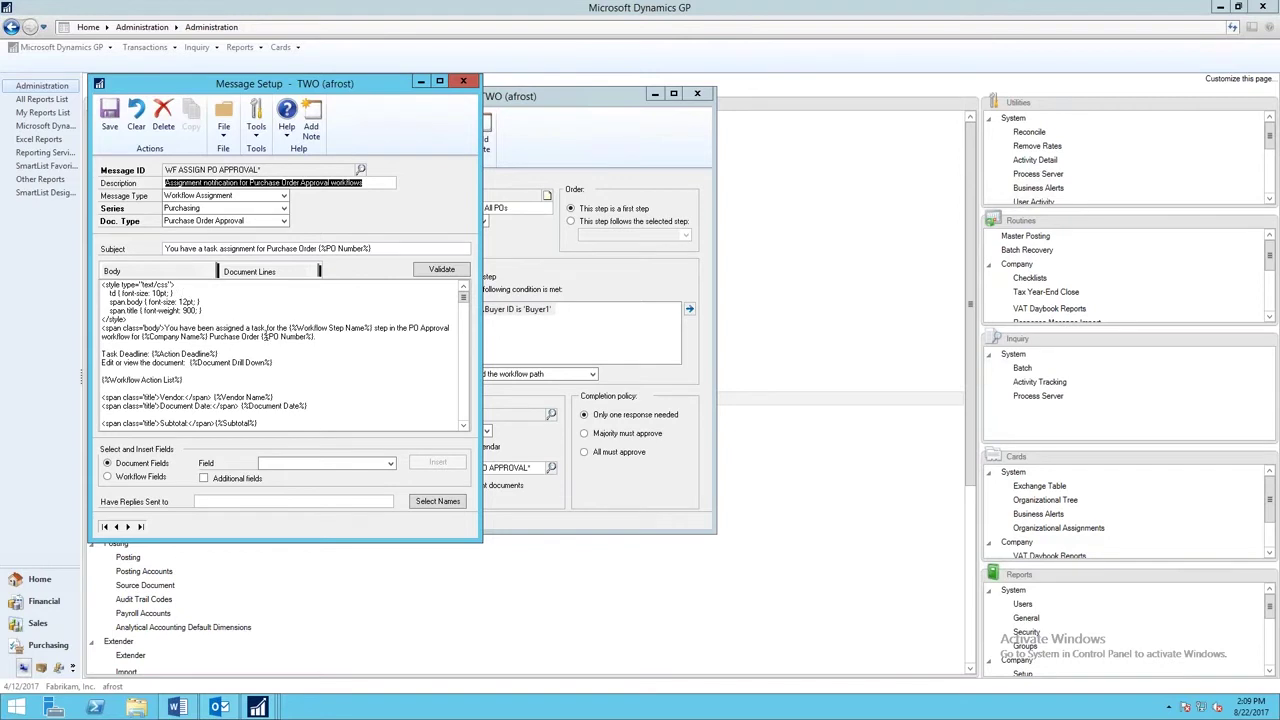
# Look through the document fields that can be inserted into the purchase order assignment message
pyautogui.click(391, 465)
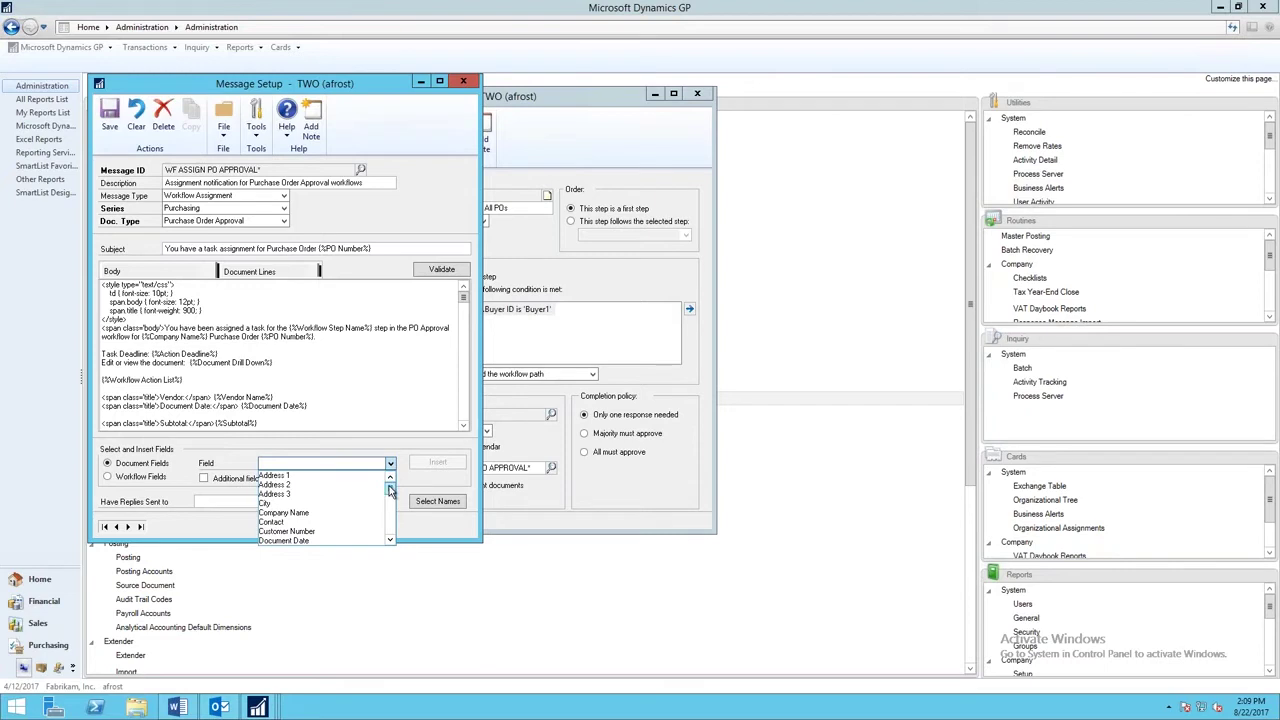
pyautogui.scroll(-2, 390, 497)
pyautogui.scroll(2, 390, 497)
pyautogui.click(459, 80)
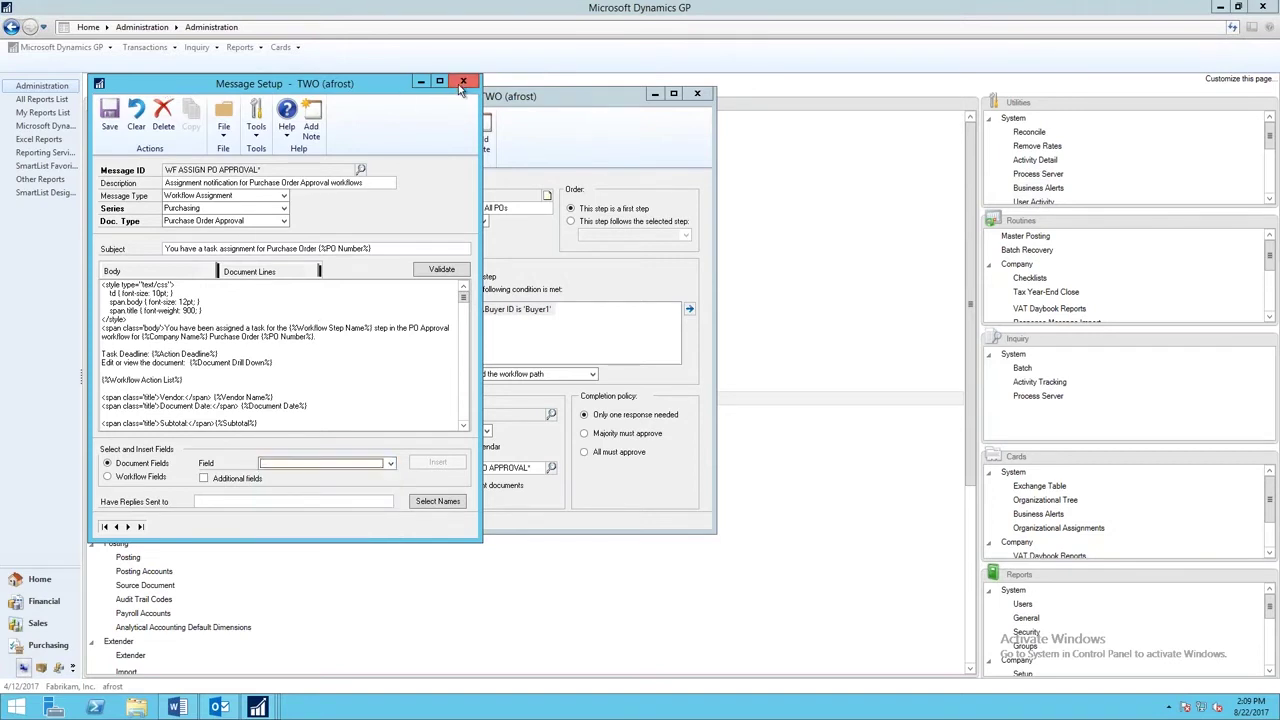
# Save the assignment message and close Message Setup, cancelling the Exchange logon
pyautogui.click(112, 108)
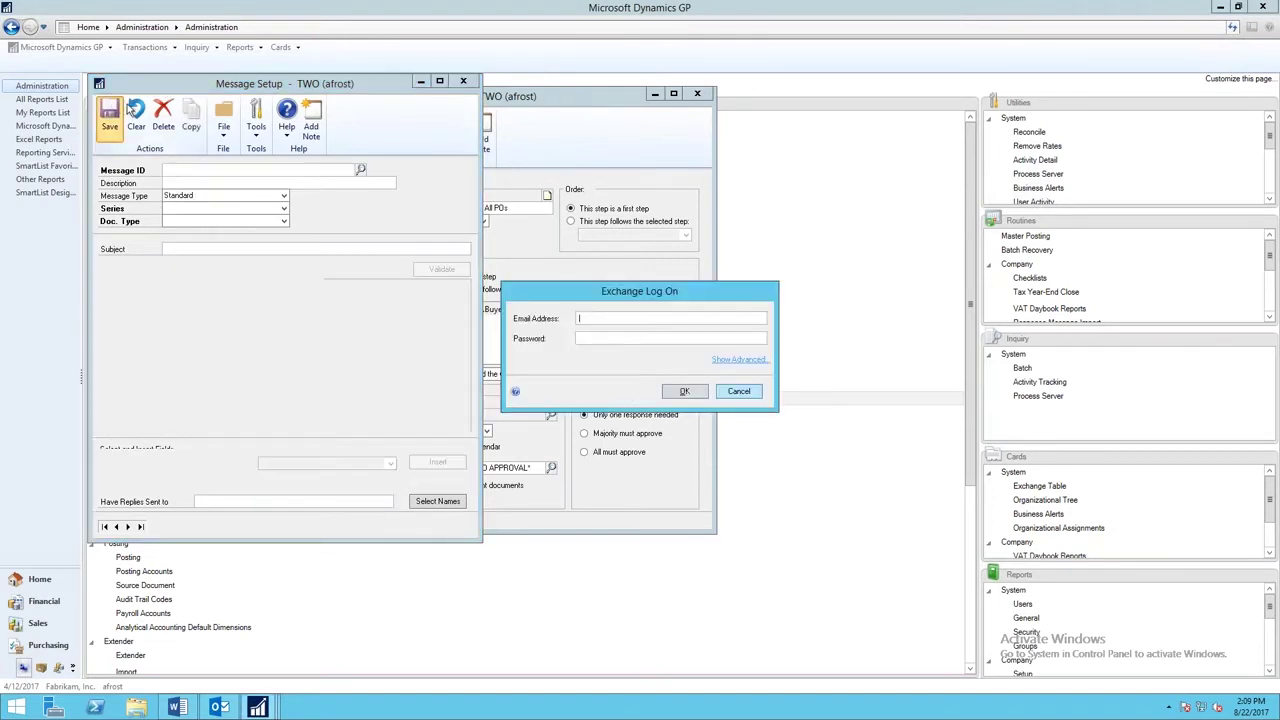
pyautogui.click(737, 390)
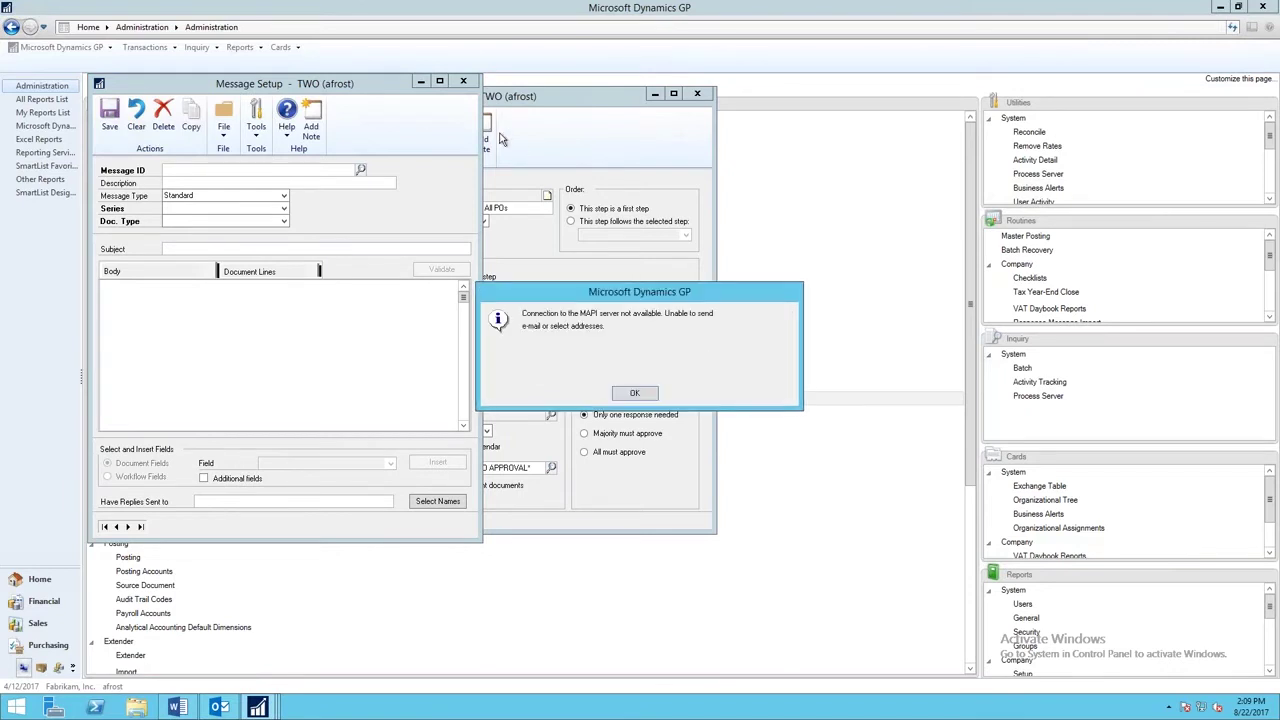
pyautogui.click(646, 396)
pyautogui.click(464, 82)
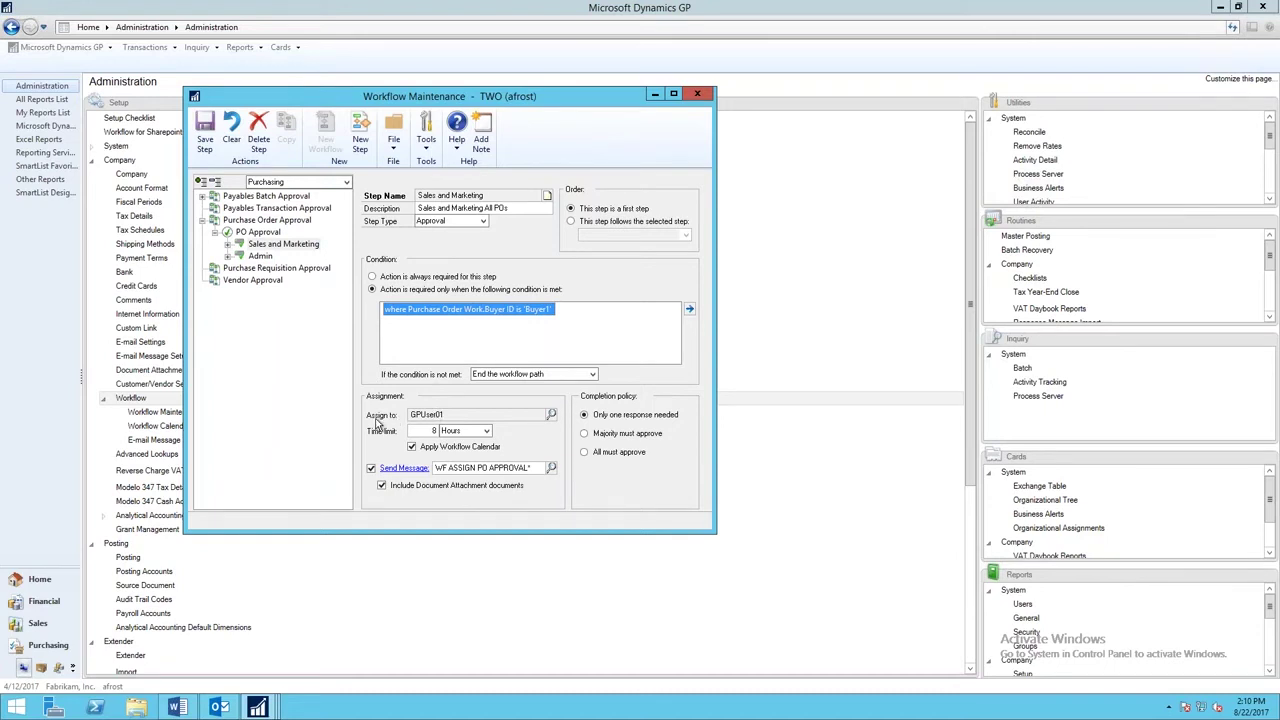
# Examine the selection types available for assigning the Sales and Marketing step, and leave the assigned user as is
pyautogui.click(551, 414)
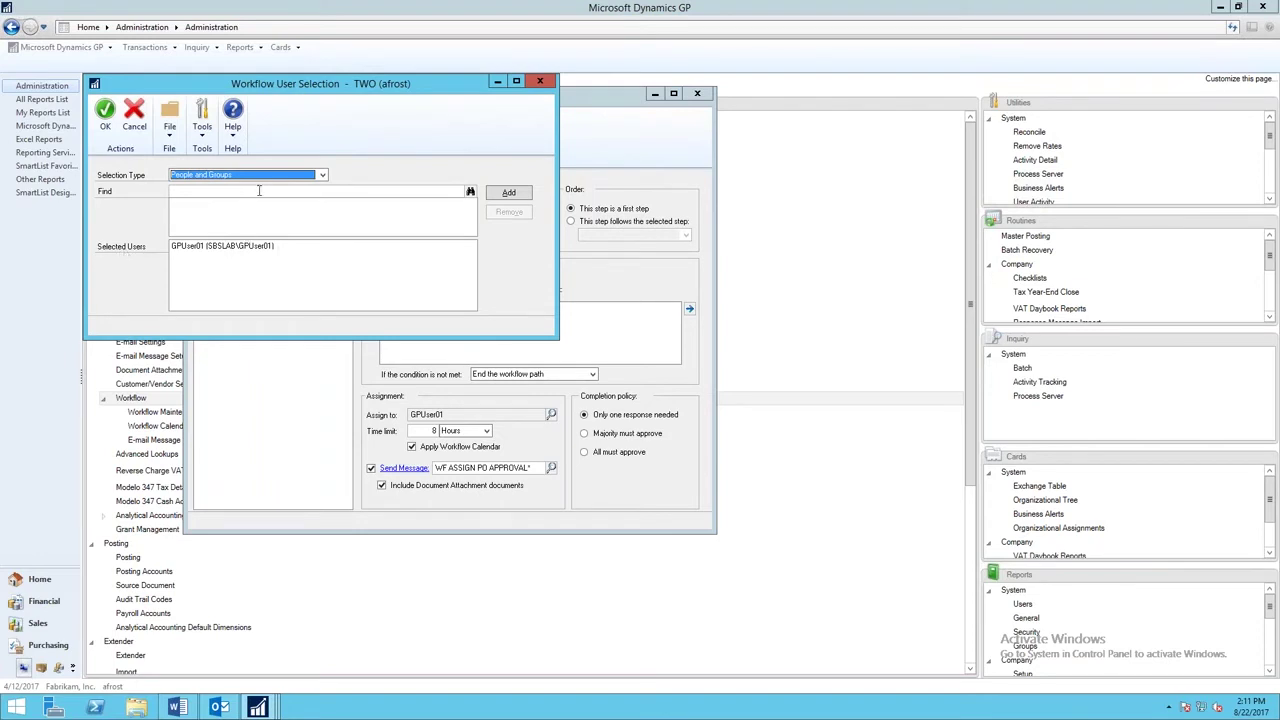
pyautogui.click(322, 176)
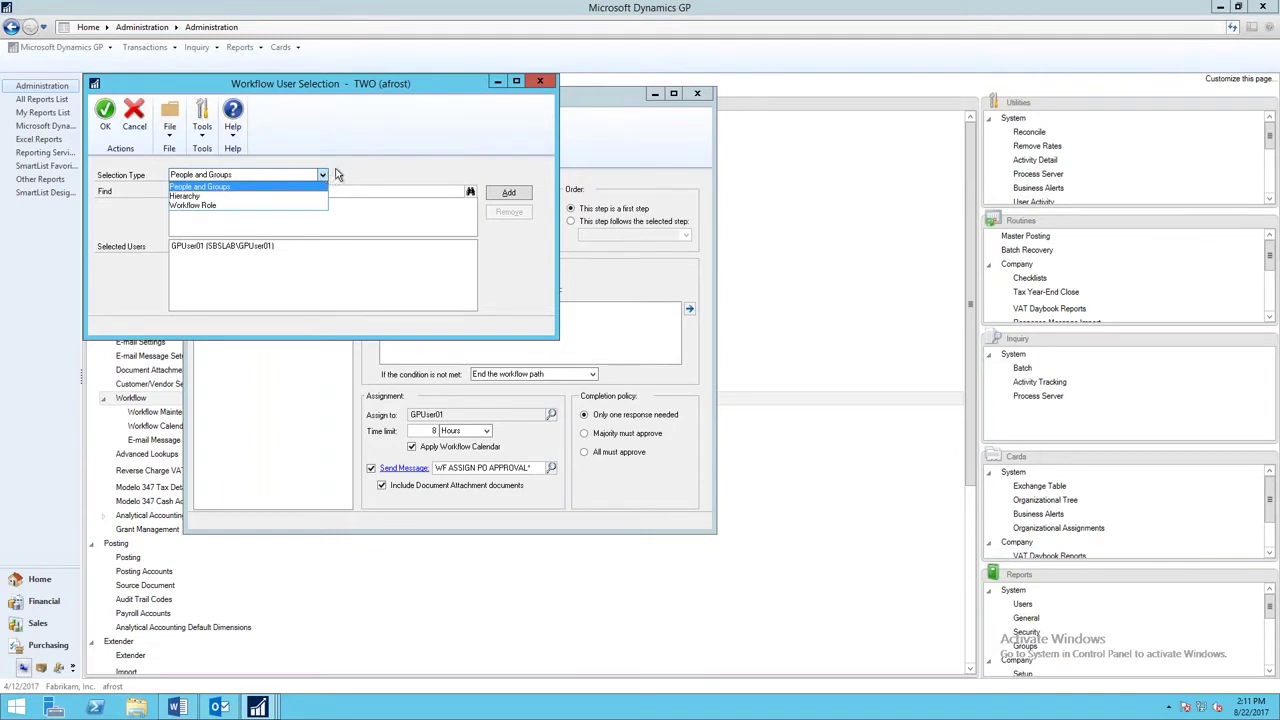
pyautogui.click(326, 174)
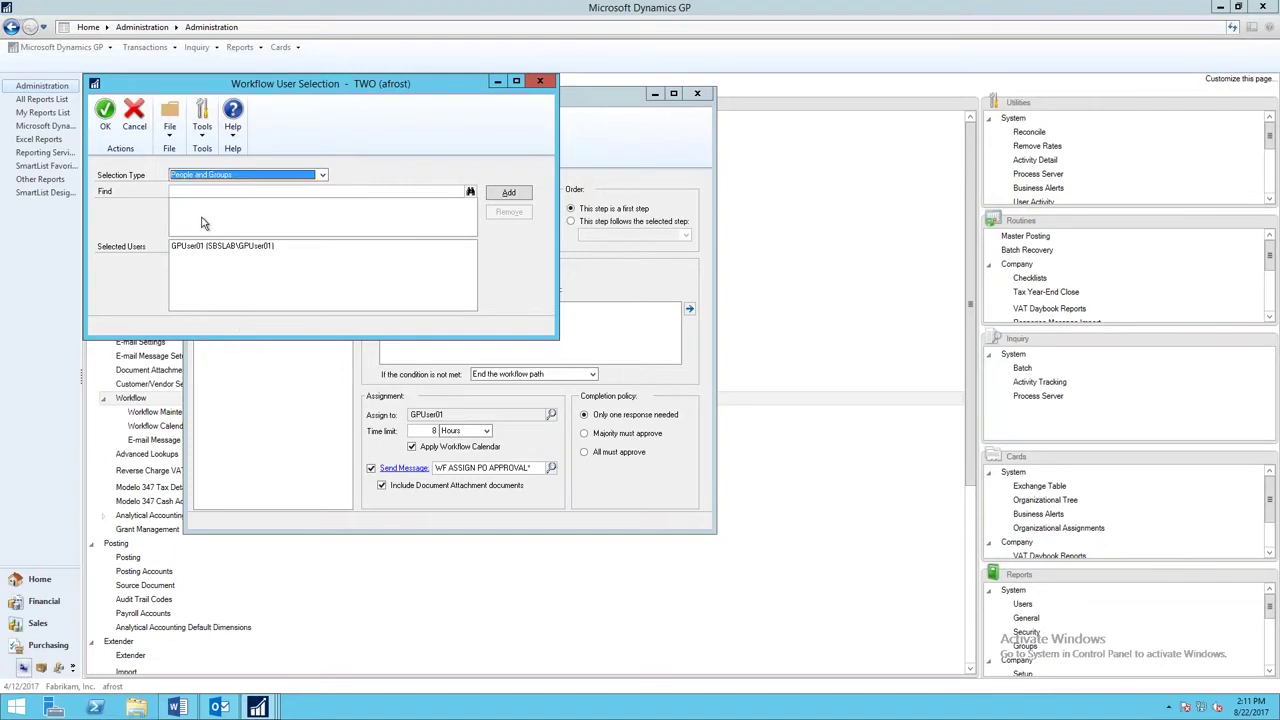
pyautogui.click(541, 81)
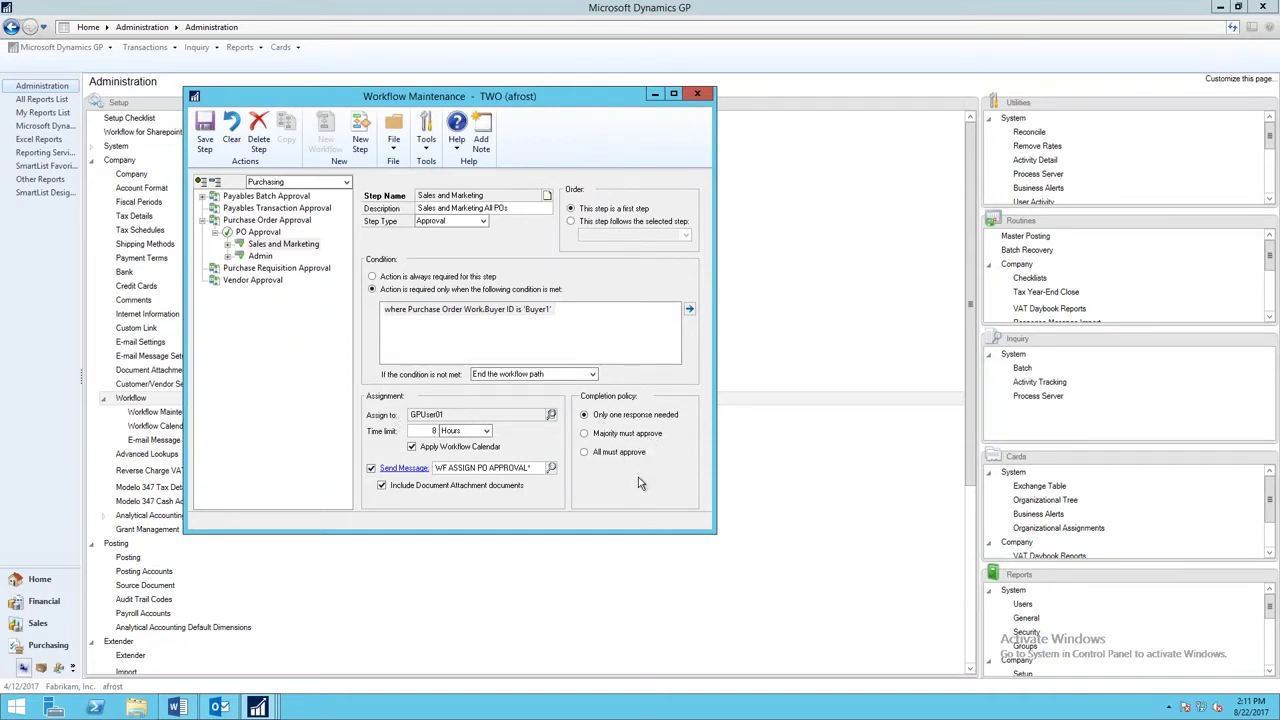
# Save the Sales and Marketing workflow step and open its Sales and Mktg Dollar Amount sub-step
pyautogui.click(533, 317)
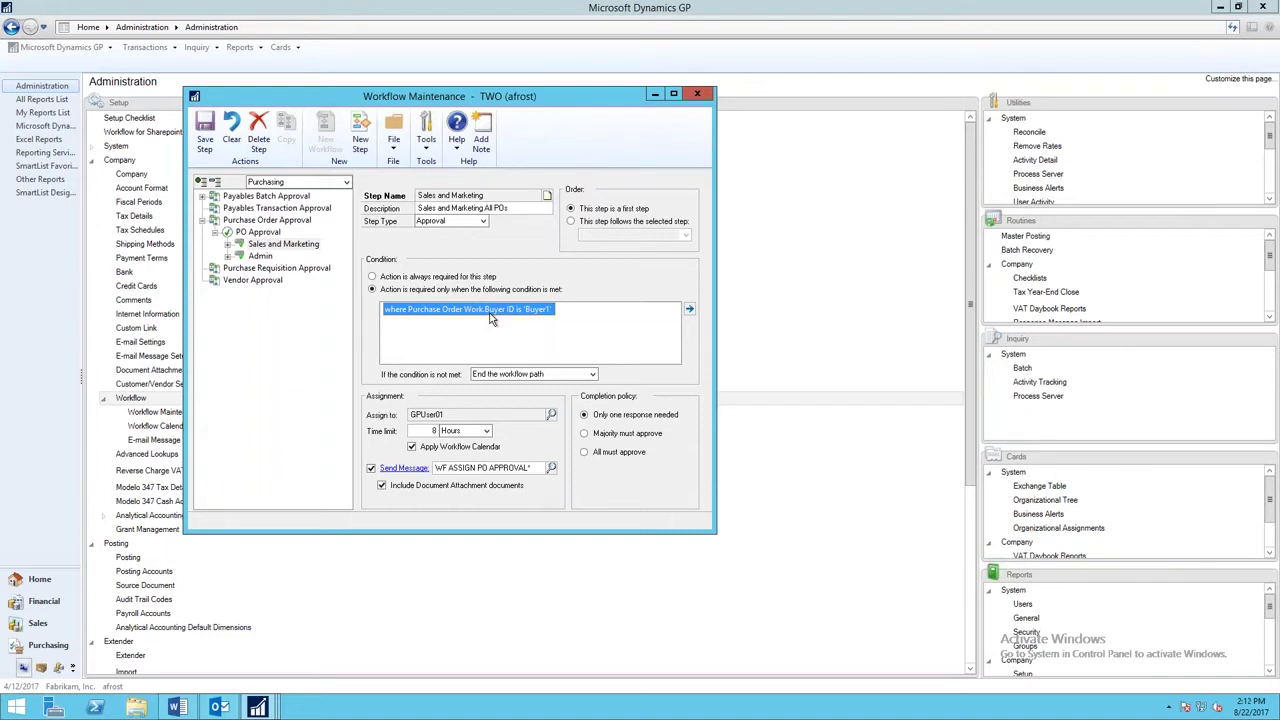
pyautogui.click(228, 245)
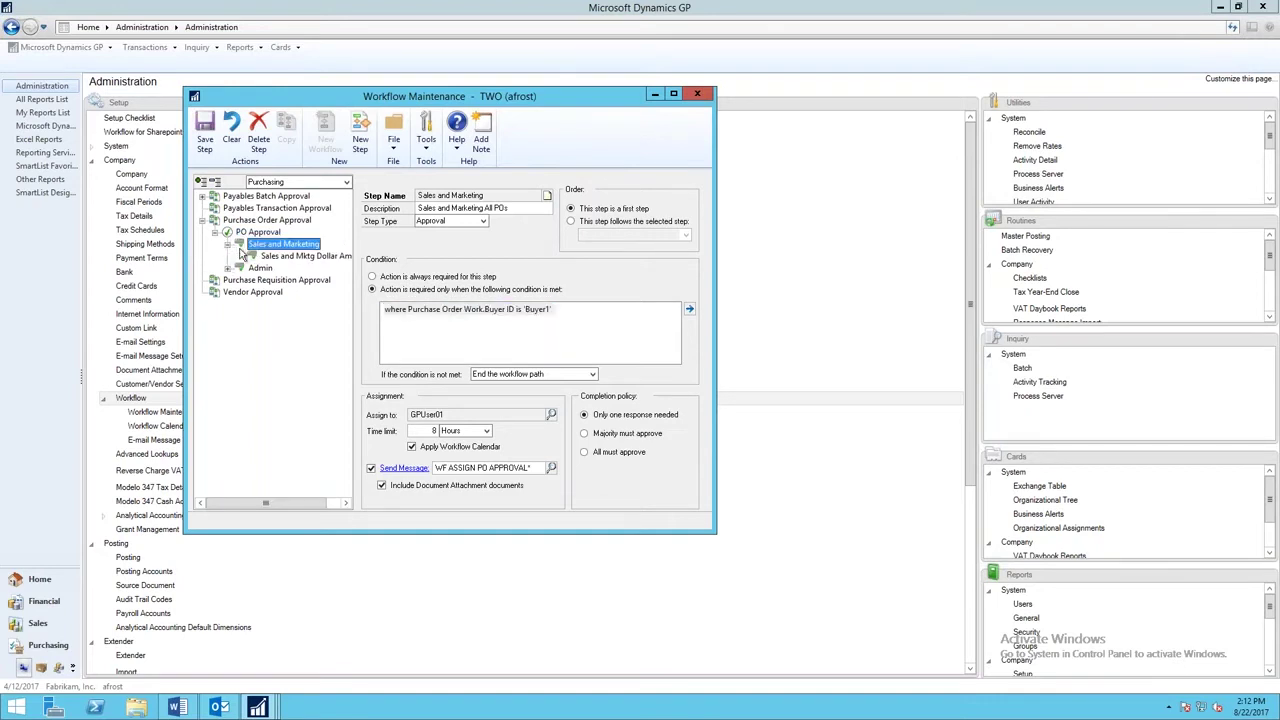
pyautogui.click(275, 260)
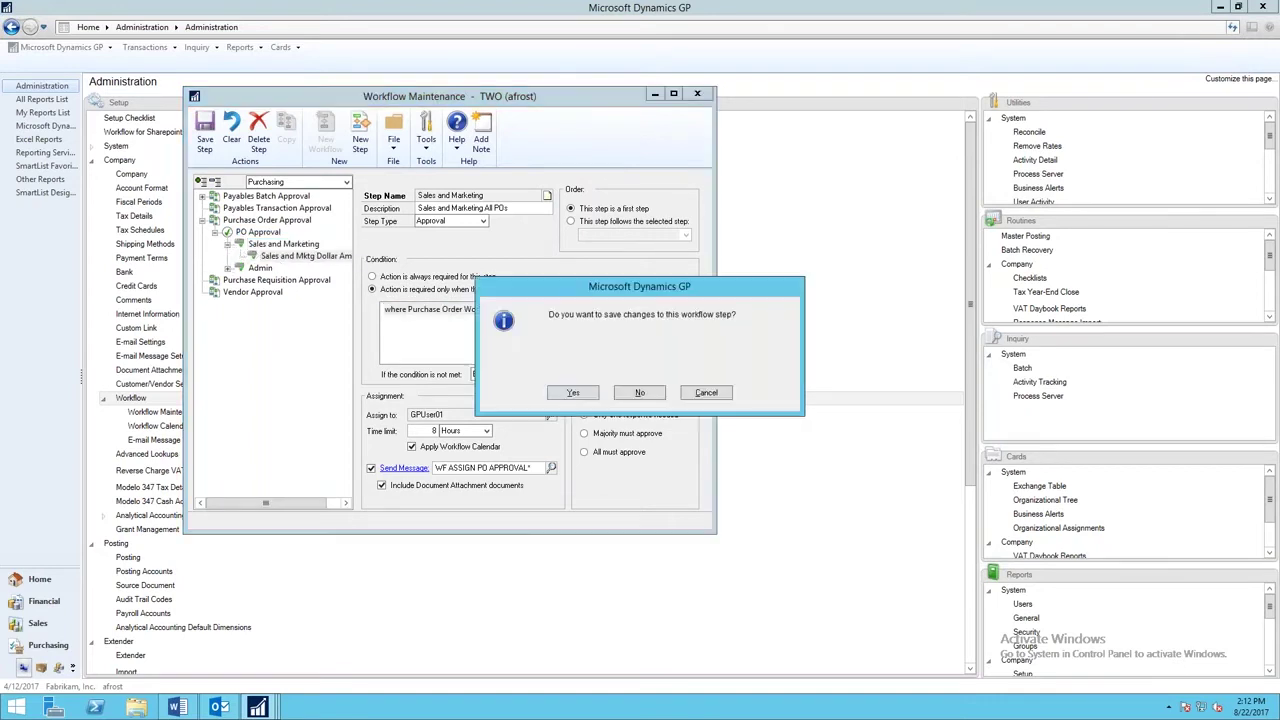
pyautogui.click(562, 397)
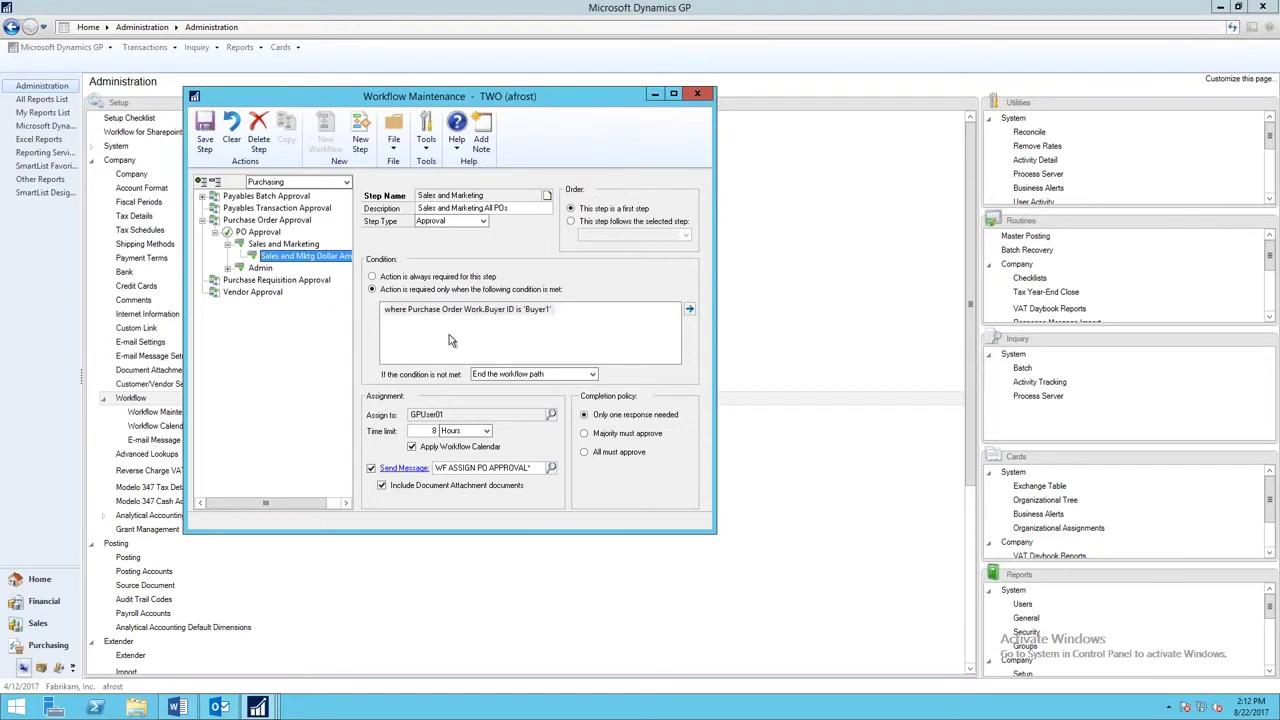
pyautogui.click(284, 255)
pyautogui.press('Return')
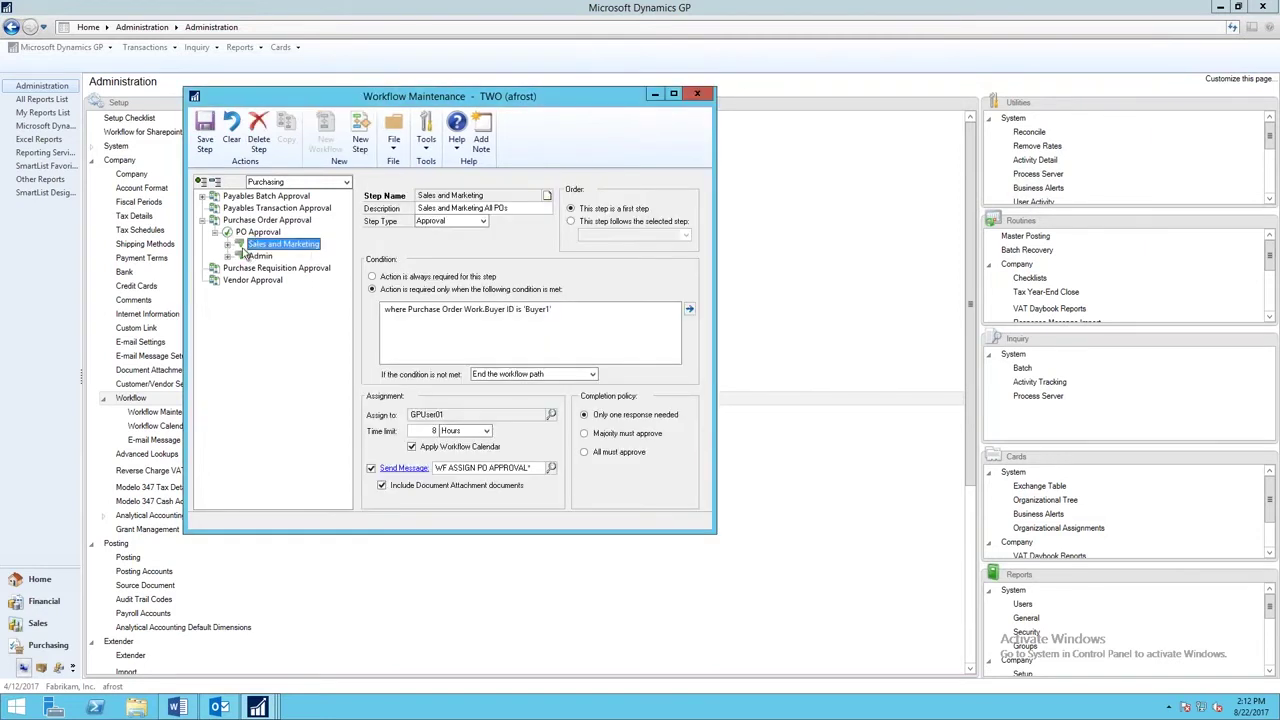
pyautogui.click(227, 244)
pyautogui.click(300, 256)
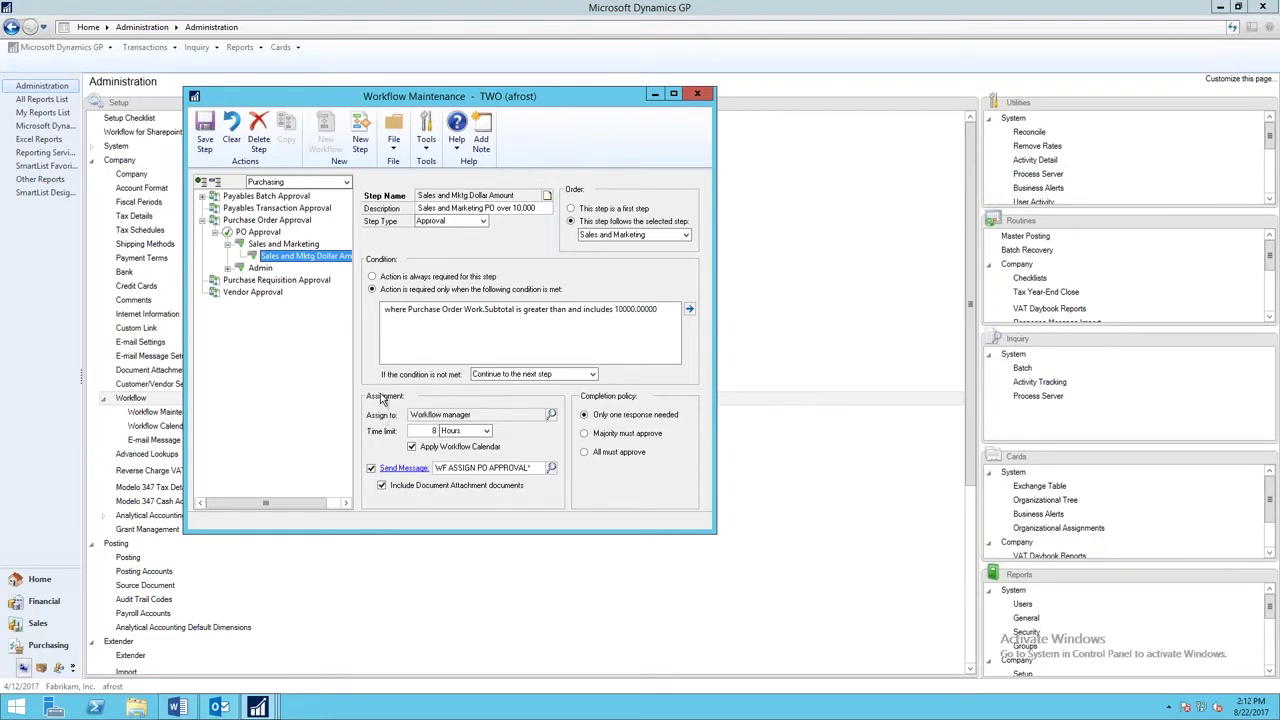
# Review the Sales and Mktg Dollar Amount, Admin and Admin Dollar Limit step settings, and close Workflow Maintenance
pyautogui.click(369, 469)
pyautogui.click(370, 467)
pyautogui.click(227, 269)
pyautogui.click(259, 268)
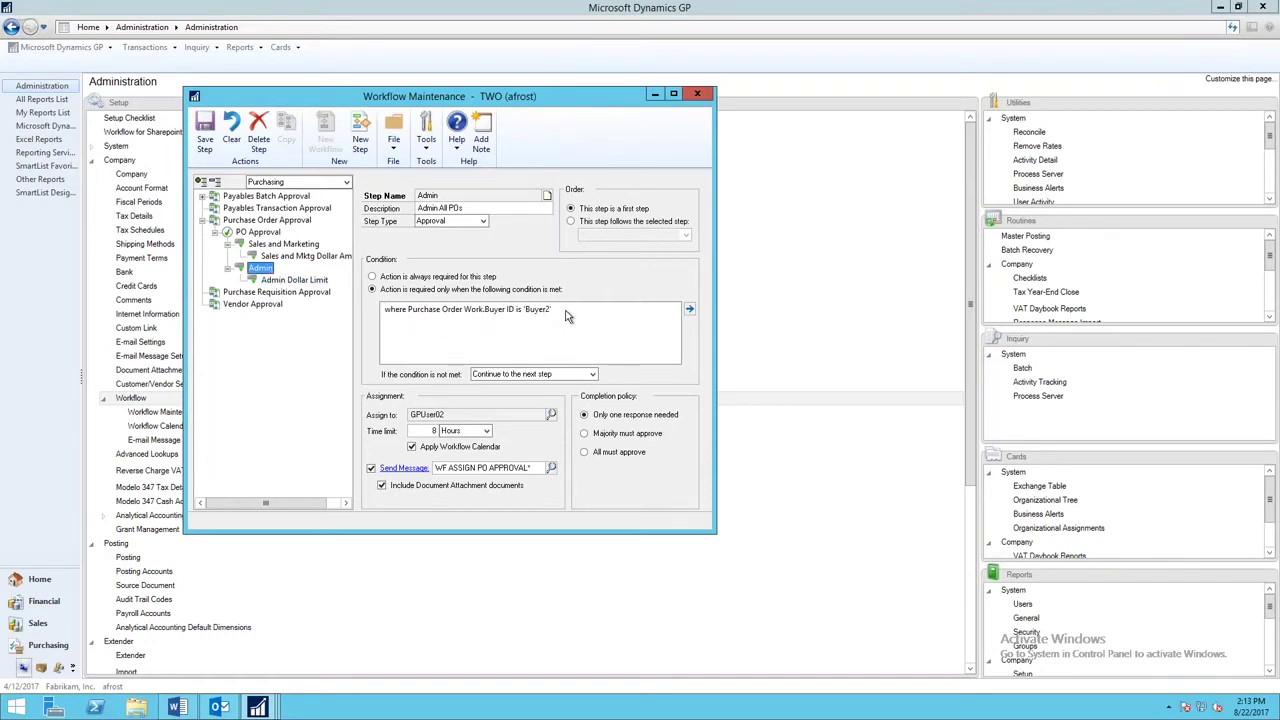
pyautogui.click(297, 281)
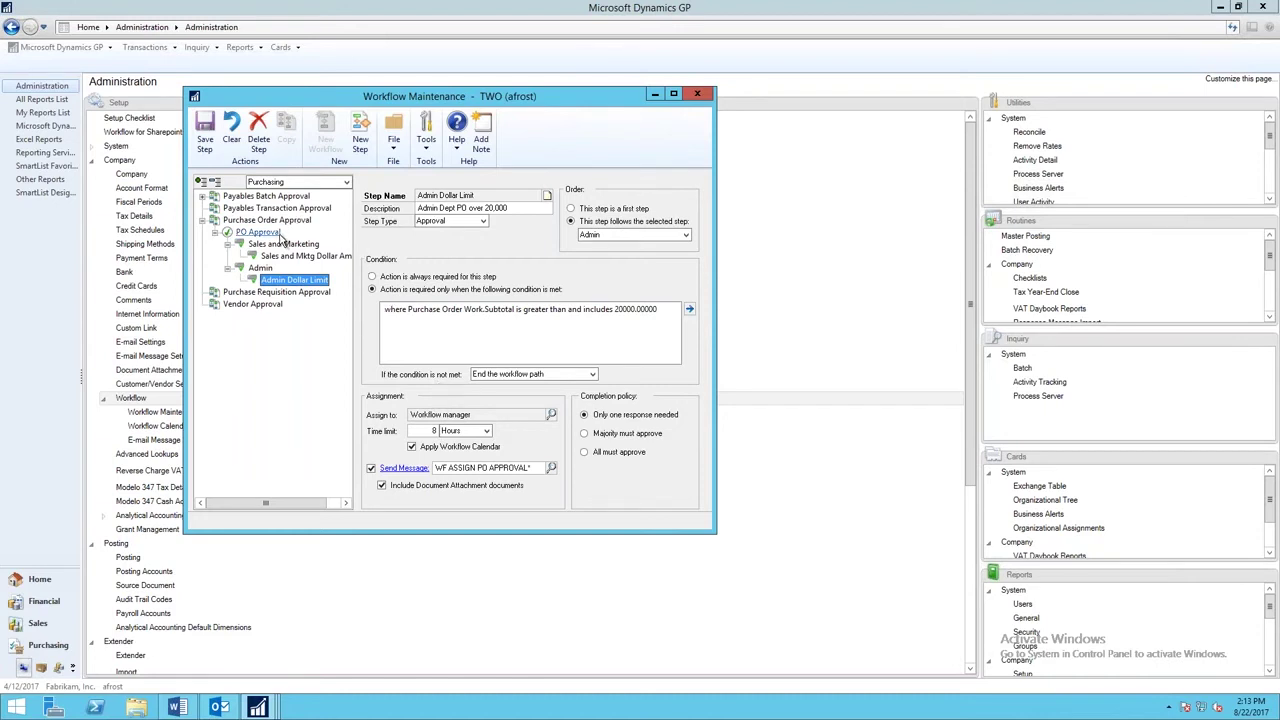
pyautogui.click(699, 94)
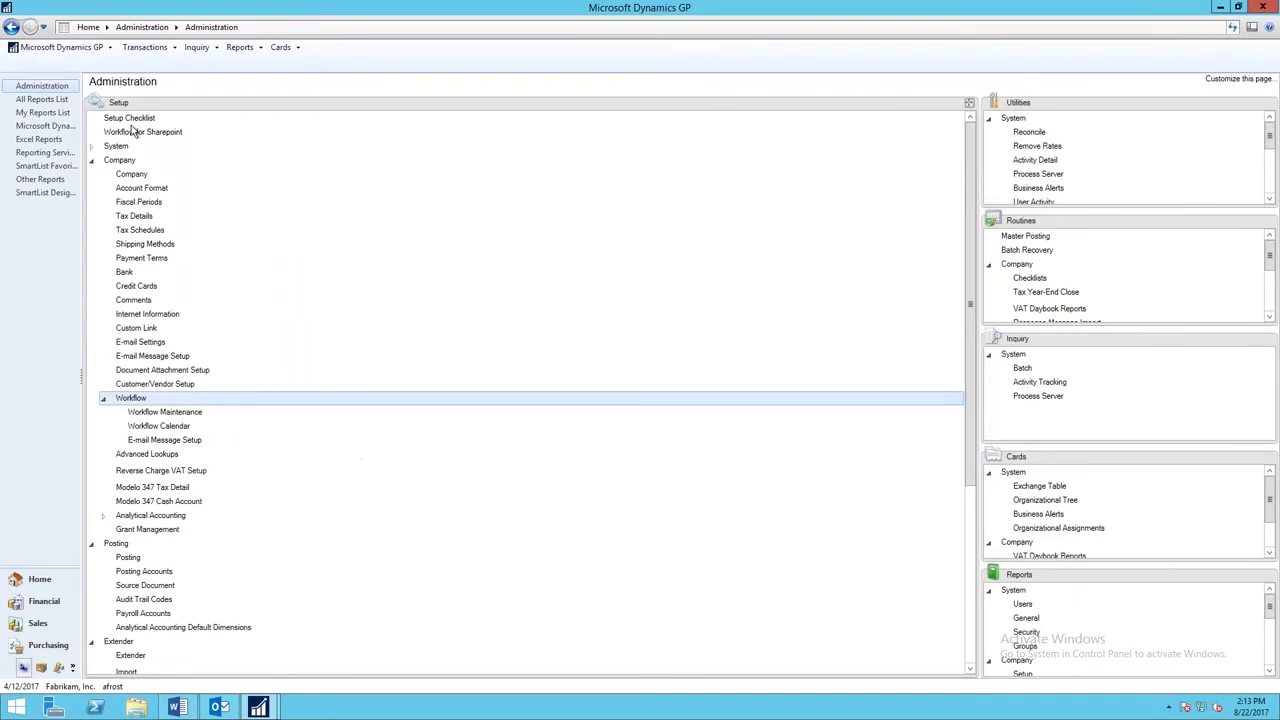
# Open Purchase Order Entry in the Purchasing area and start a new standard purchase order
pyautogui.click(40, 601)
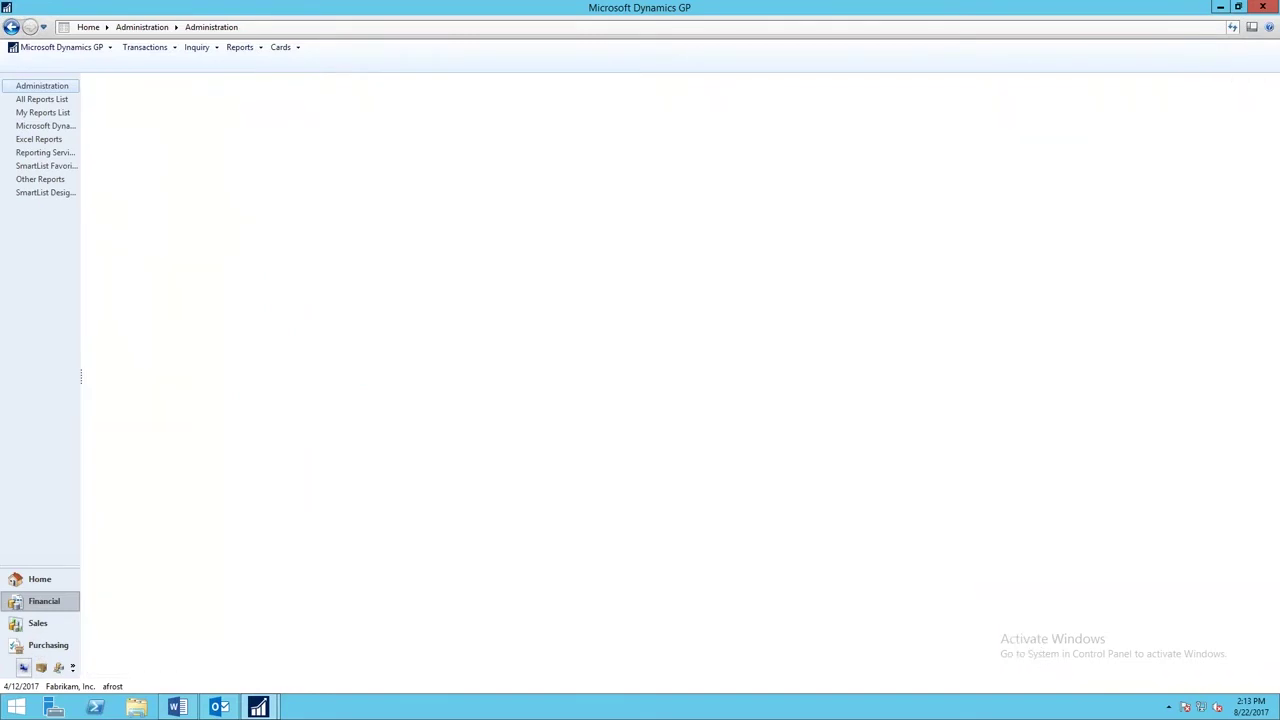
pyautogui.click(46, 645)
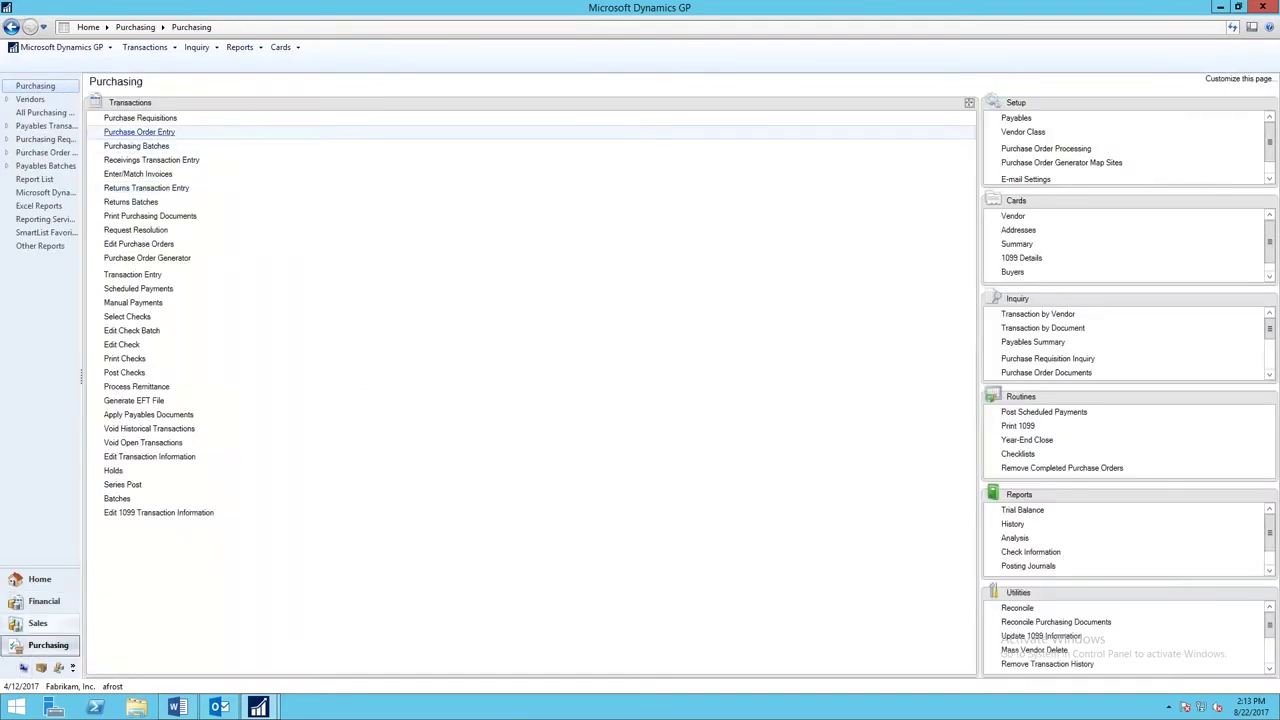
pyautogui.click(140, 132)
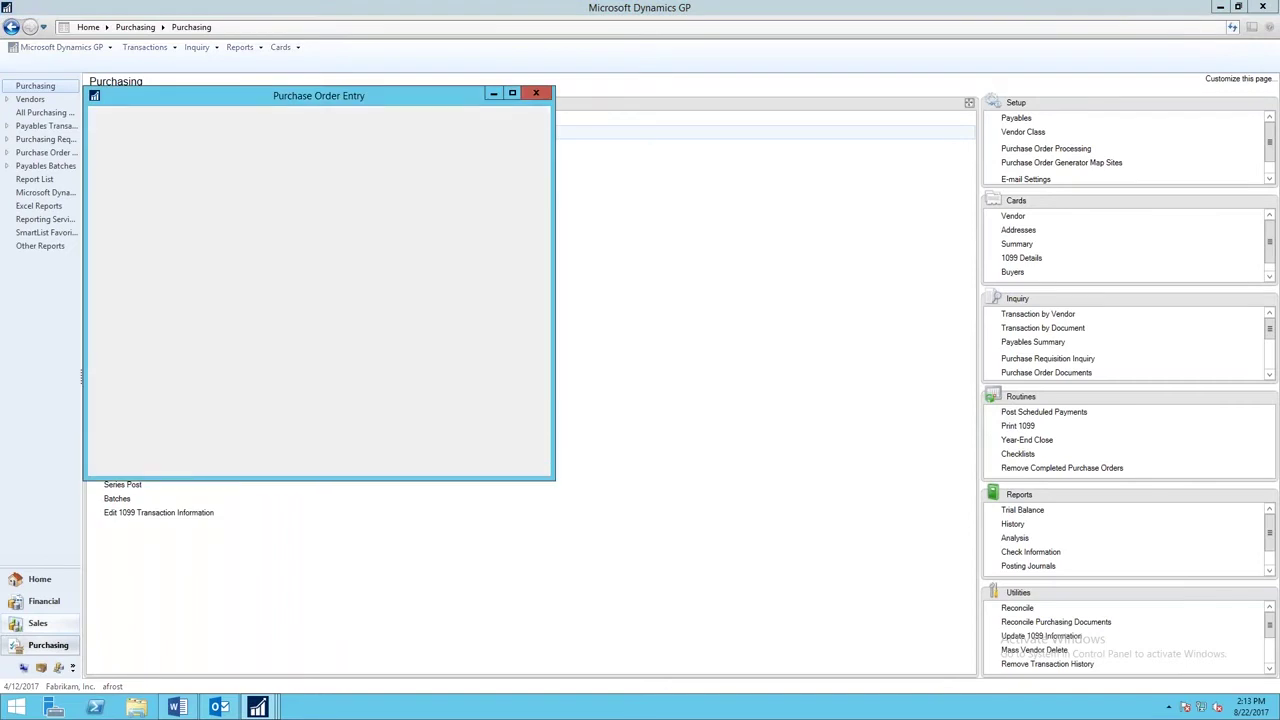
pyautogui.click(195, 219)
# Set the purchase order's buyer to Buyer1 and choose A Travel Company as the vendor
pyautogui.click(204, 232)
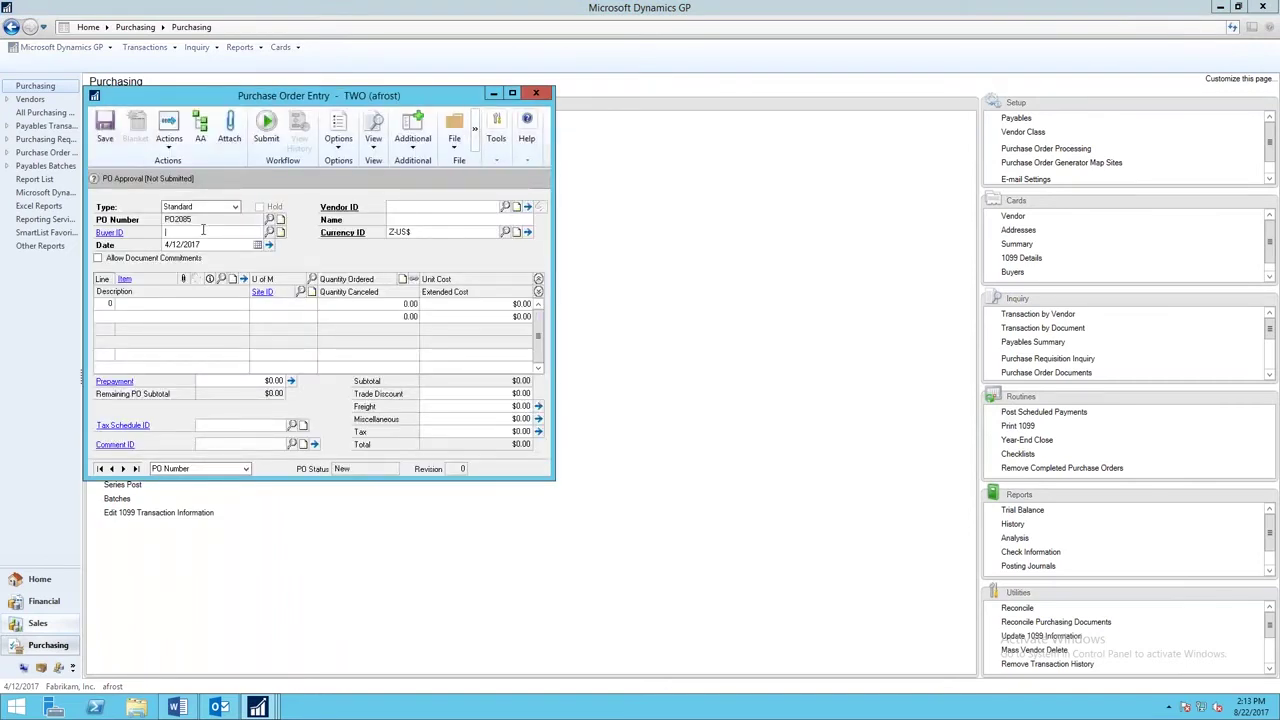
pyautogui.write('Buyer1')
pyautogui.press('Tab')
pyautogui.press('Tab')
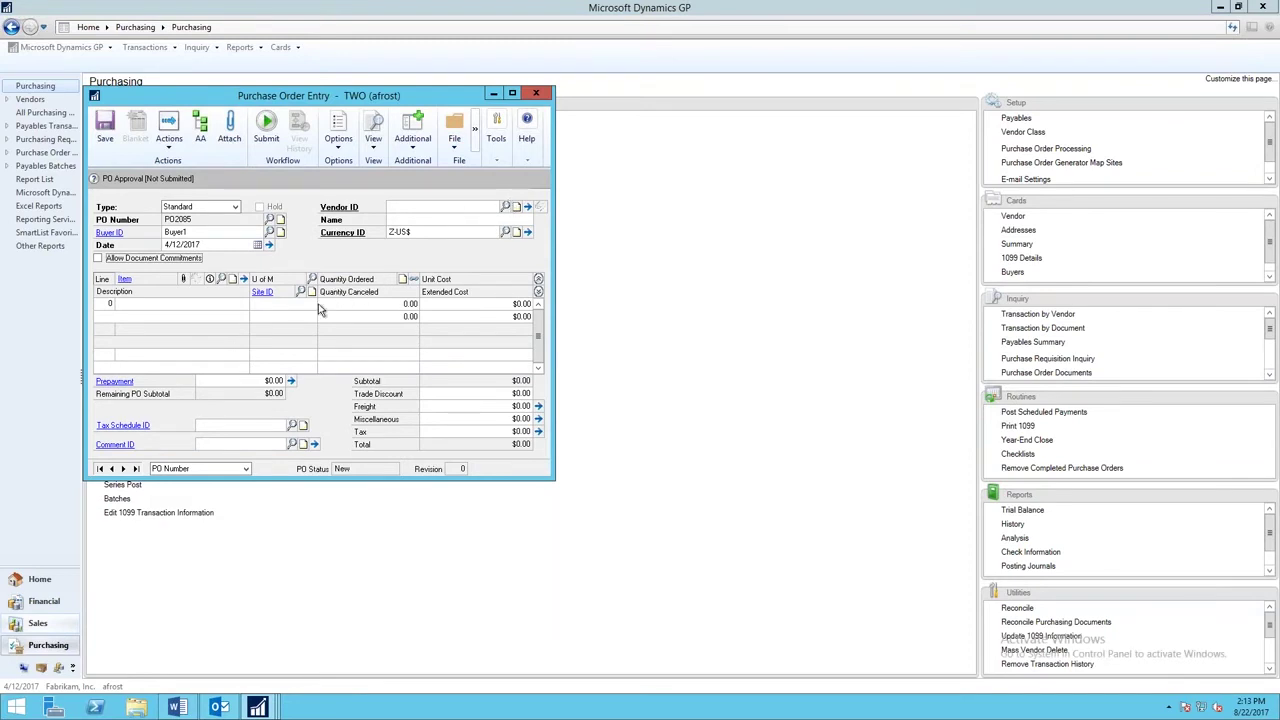
pyautogui.click(505, 206)
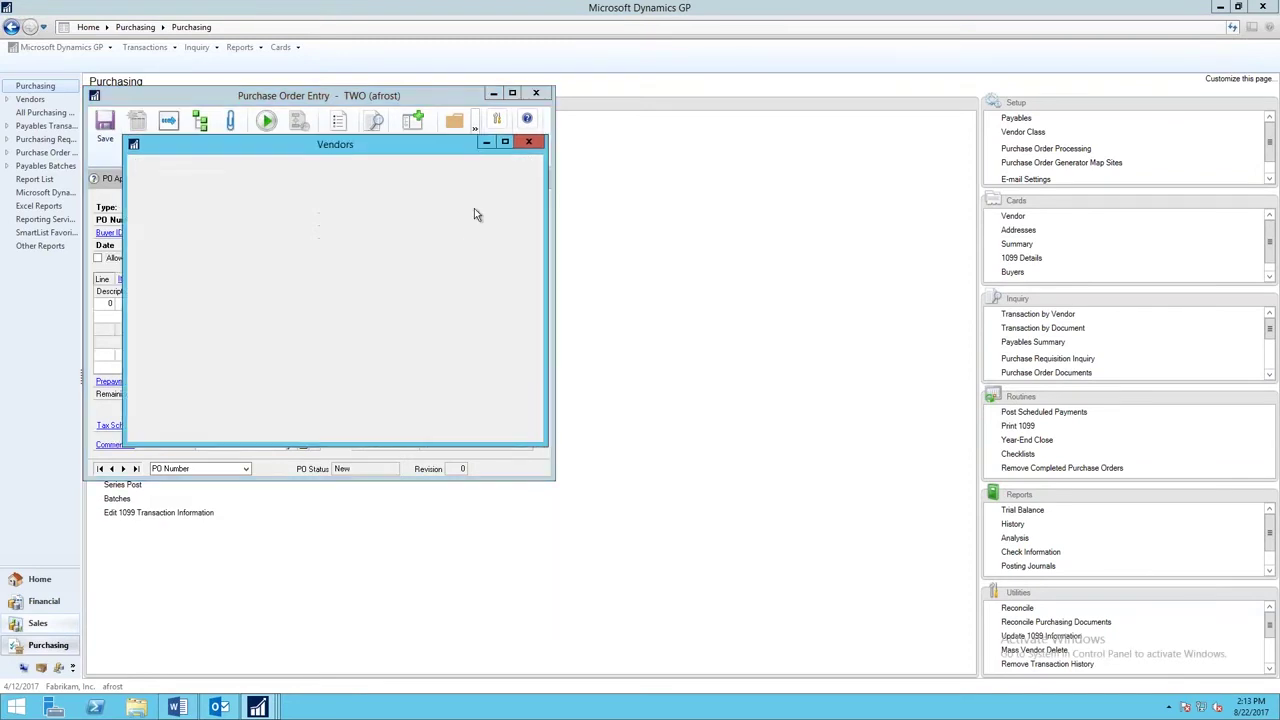
pyautogui.doubleClick(165, 276)
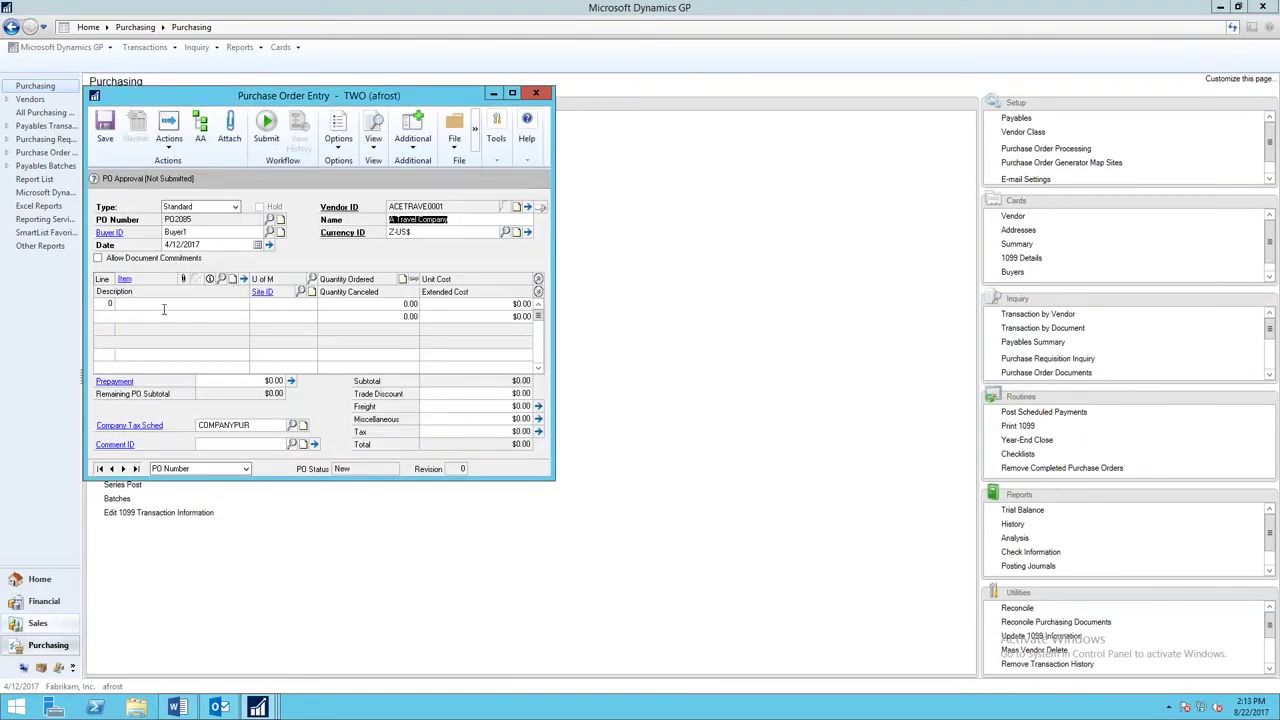
# Add a line for item BIG TICKET CLUB with a quantity of 5 and a unit cost of $5,000
pyautogui.click(163, 309)
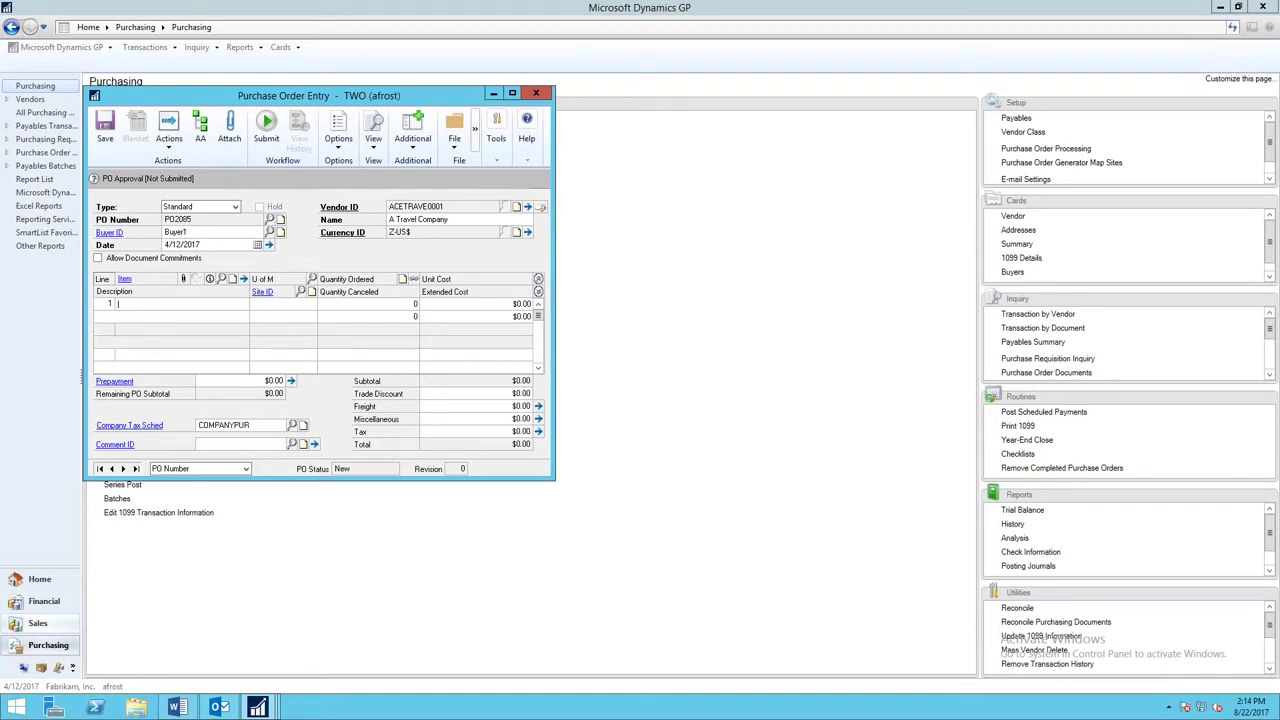
pyautogui.write('BIG TICKET CLUB')
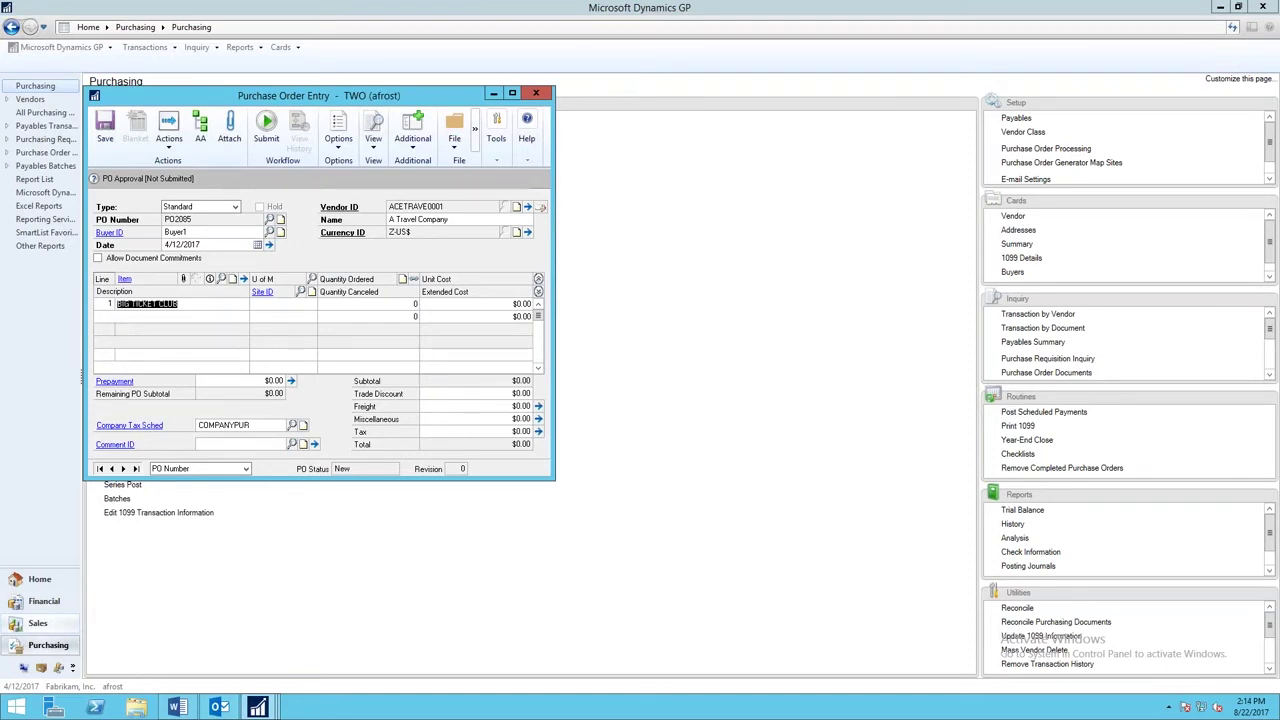
pyautogui.click(166, 318)
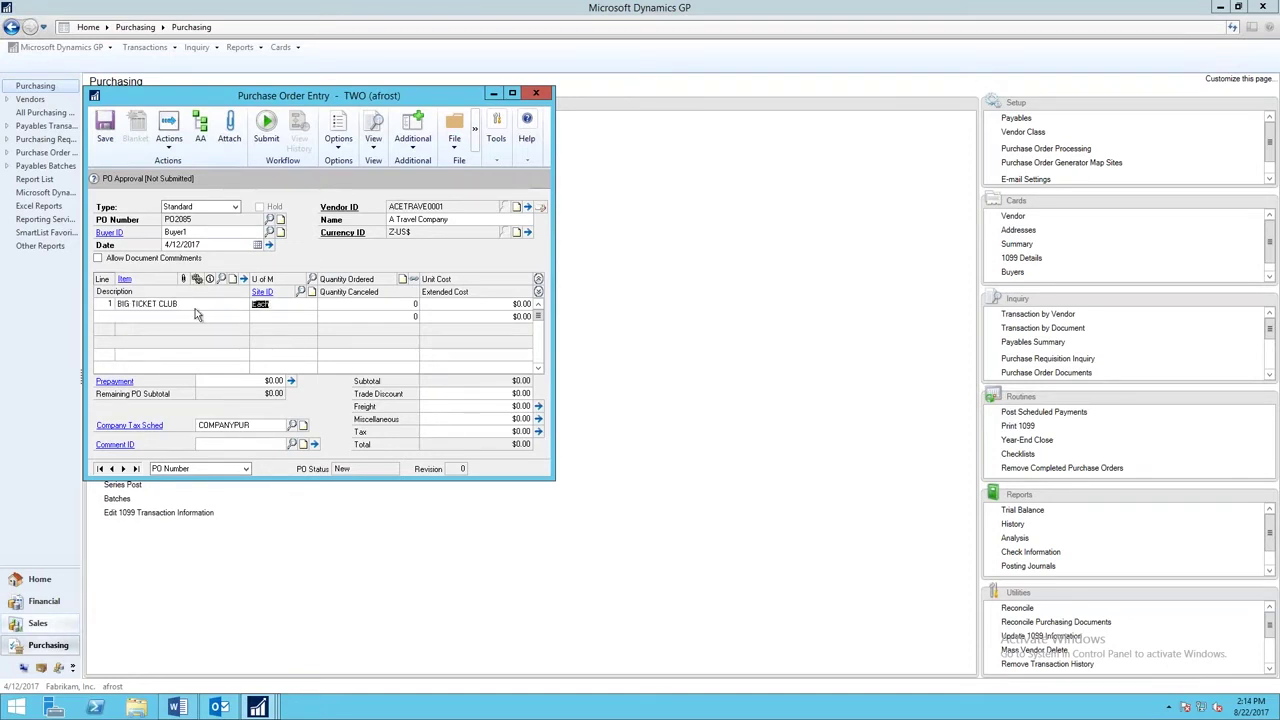
pyautogui.click(364, 305)
pyautogui.write('5')
pyautogui.press('Tab')
pyautogui.write('5,000')
pyautogui.press('Tab')
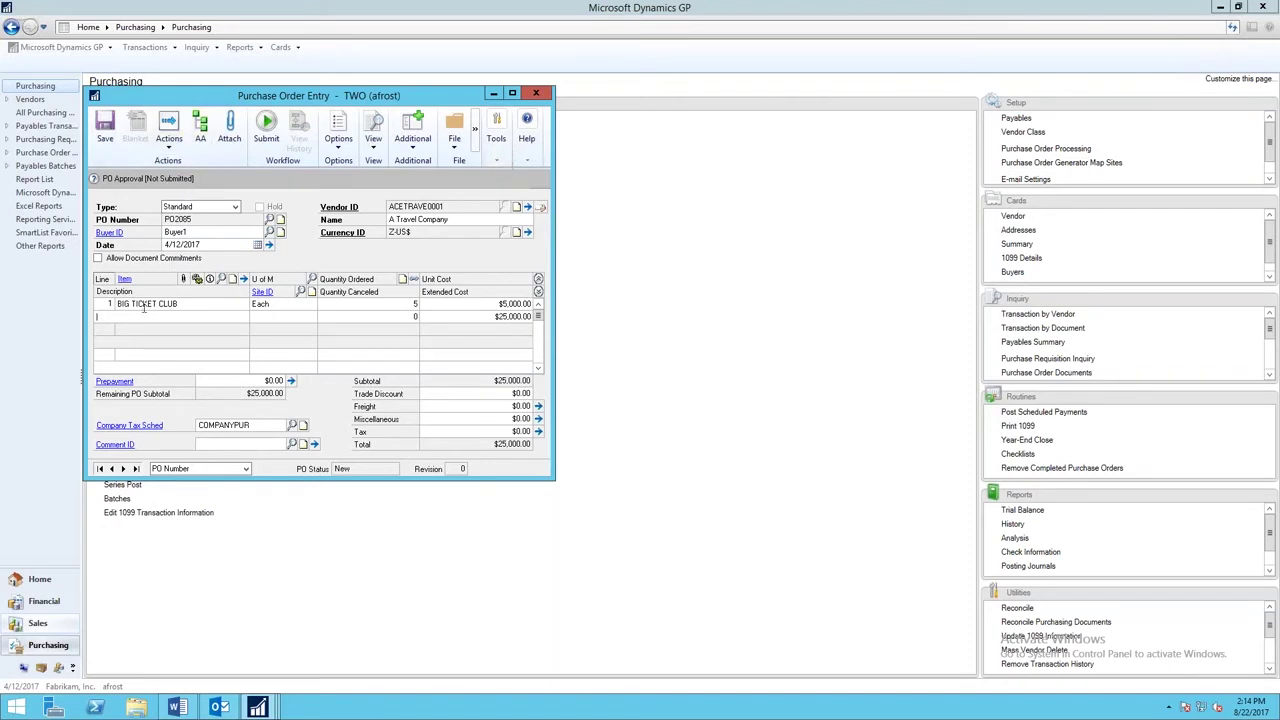
# Describe the line item as "Big Tickt club Memb 2017" and assign it to site 01-N
pyautogui.write('Big T')
pyautogui.write('icke')
pyautogui.write('t club He')
pyautogui.write('mbre')
pyautogui.write('201')
pyautogui.write('7')
pyautogui.click(301, 291)
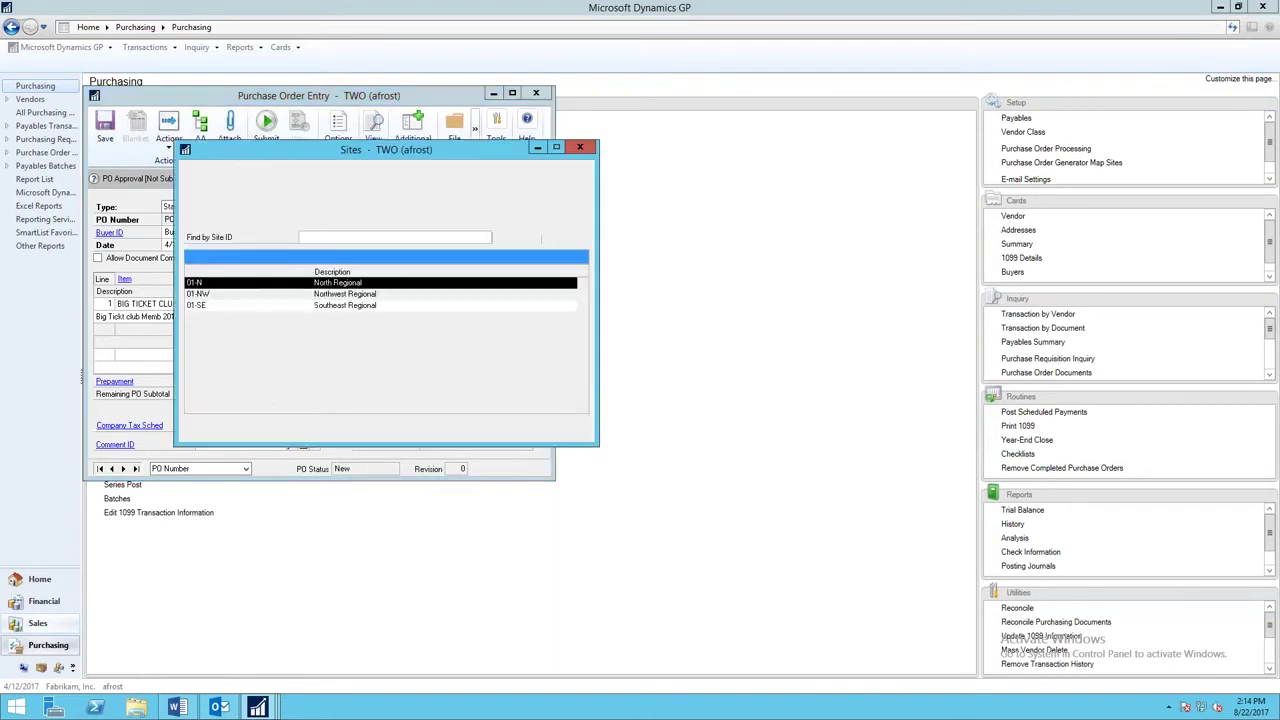
pyautogui.doubleClick(218, 285)
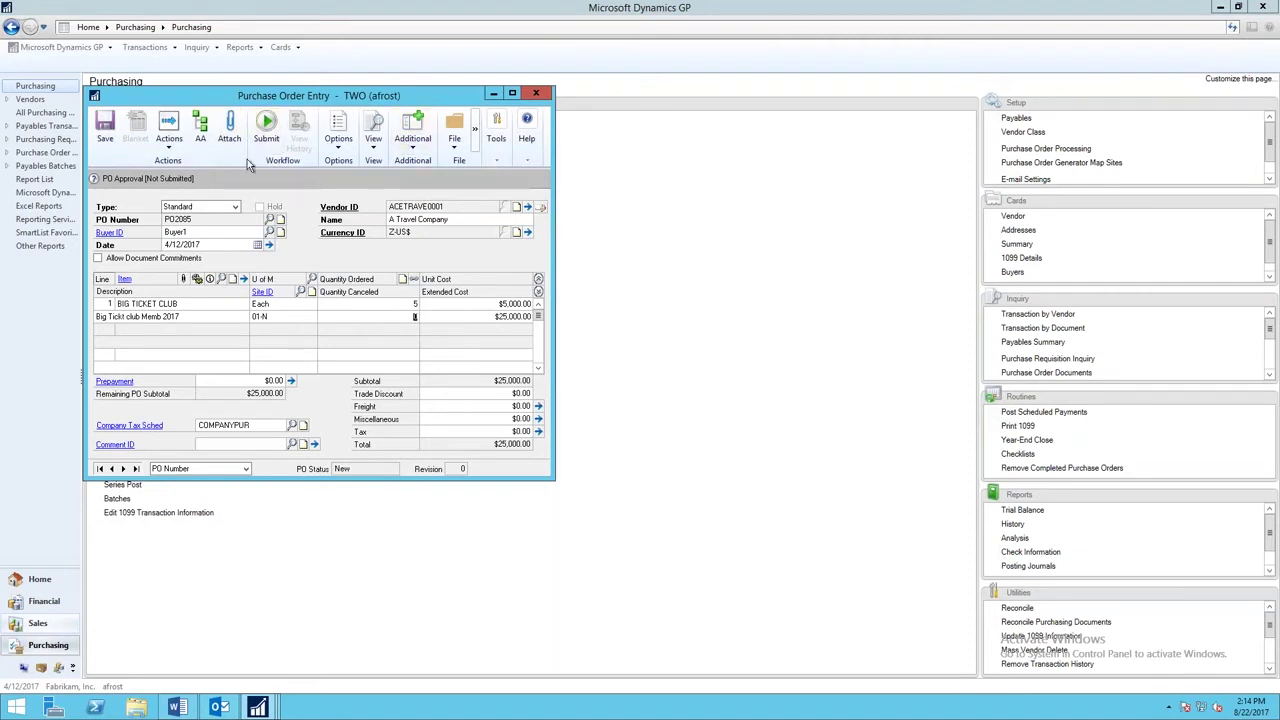
# Try to print the unsubmitted purchase order, saving the document in the process
pyautogui.click(459, 133)
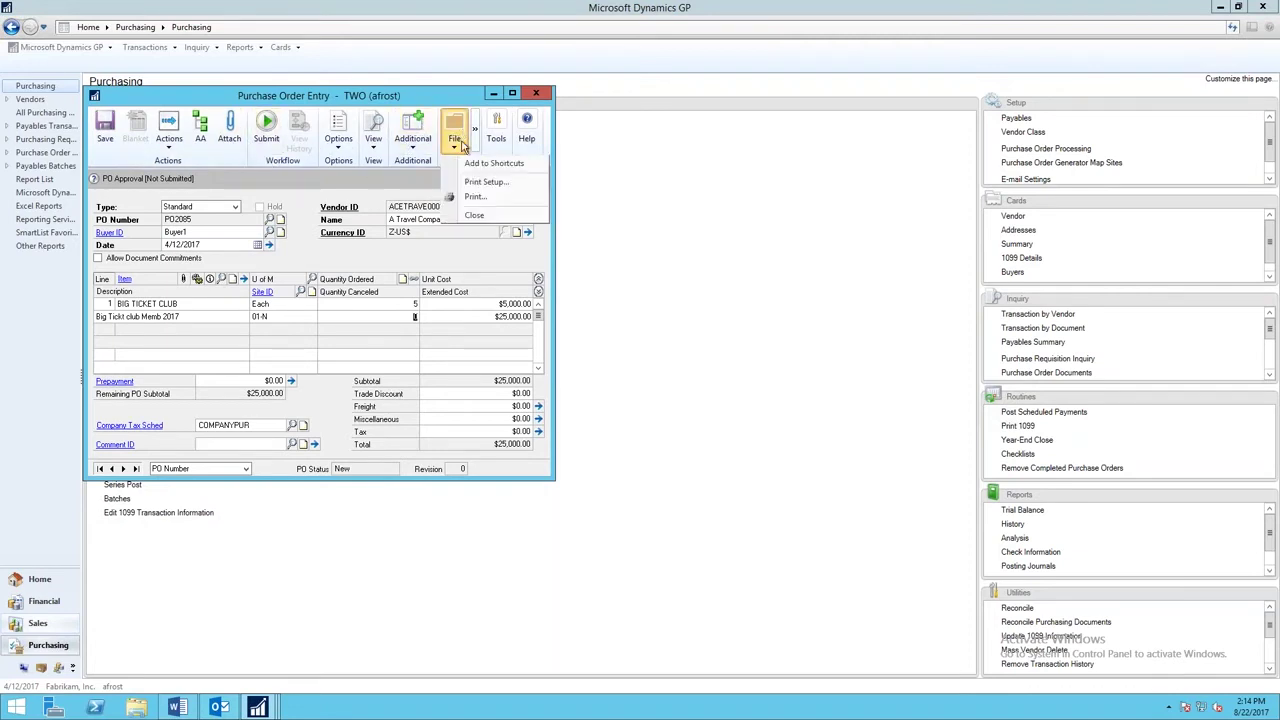
pyautogui.click(474, 200)
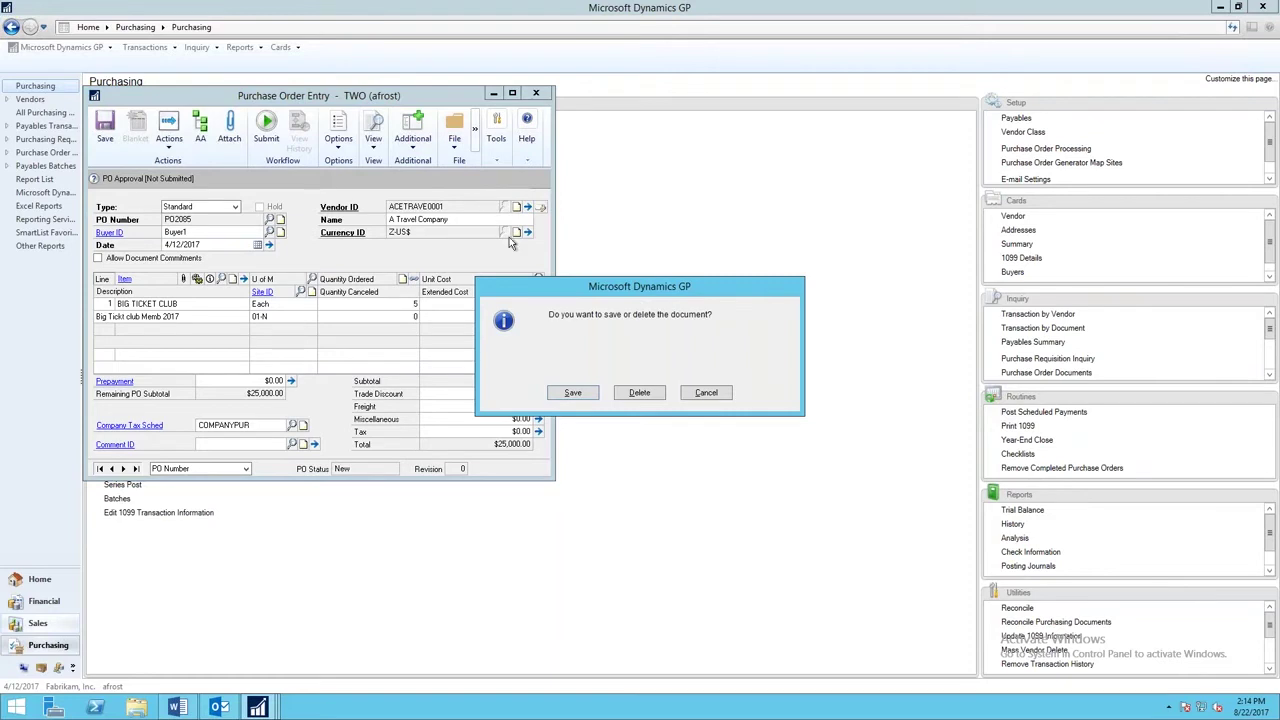
pyautogui.click(572, 393)
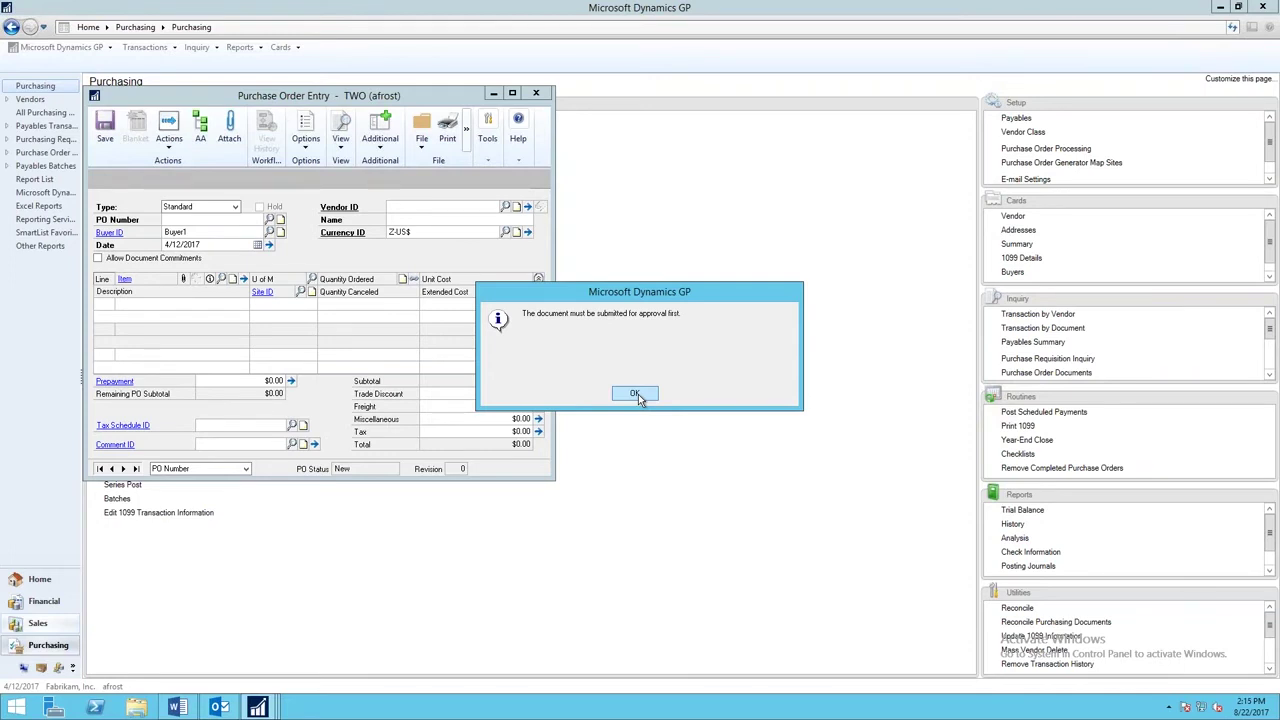
pyautogui.click(636, 394)
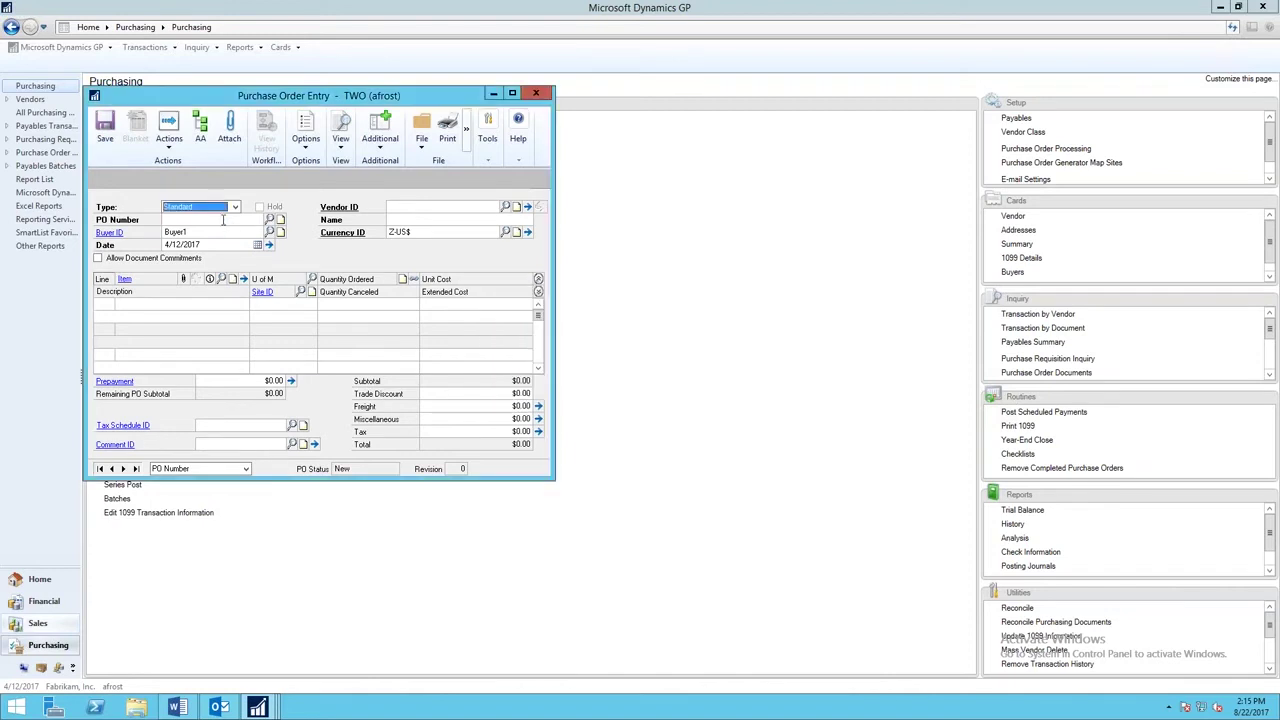
# Reopen the last purchase order and submit it for approval with the comment "Buyer1 Ajf for Membership"
pyautogui.click(135, 468)
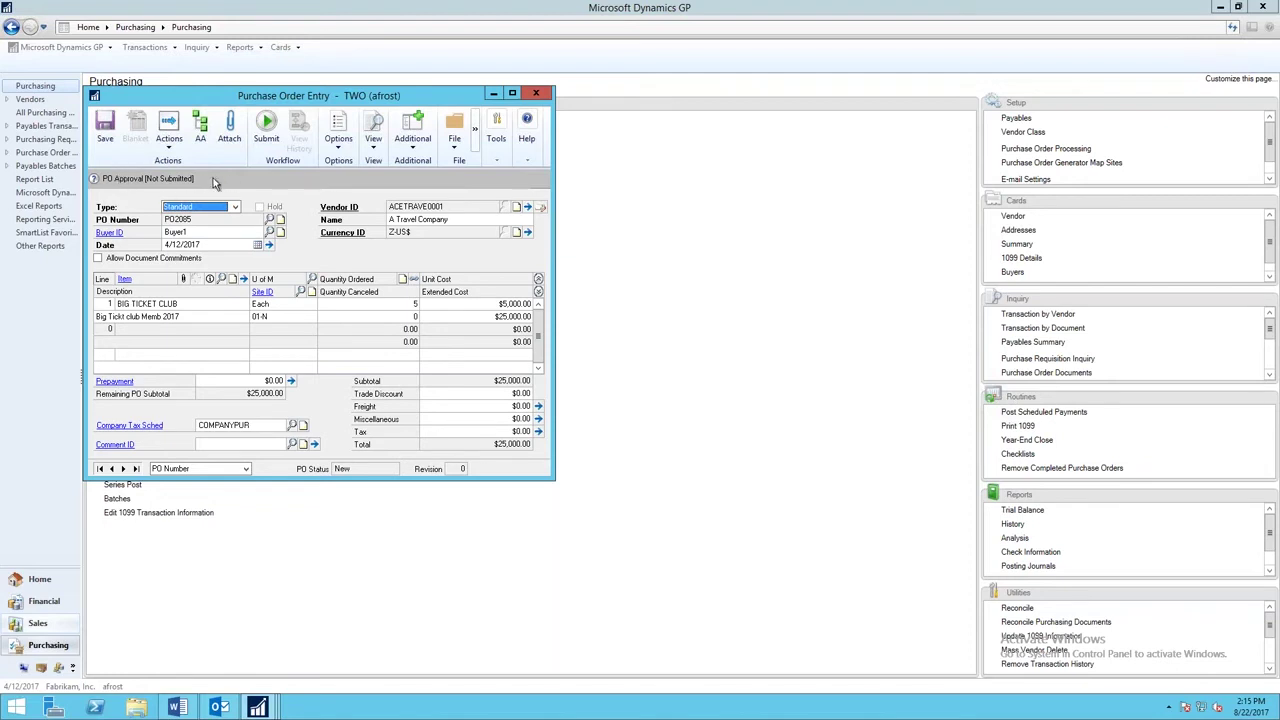
pyautogui.click(266, 124)
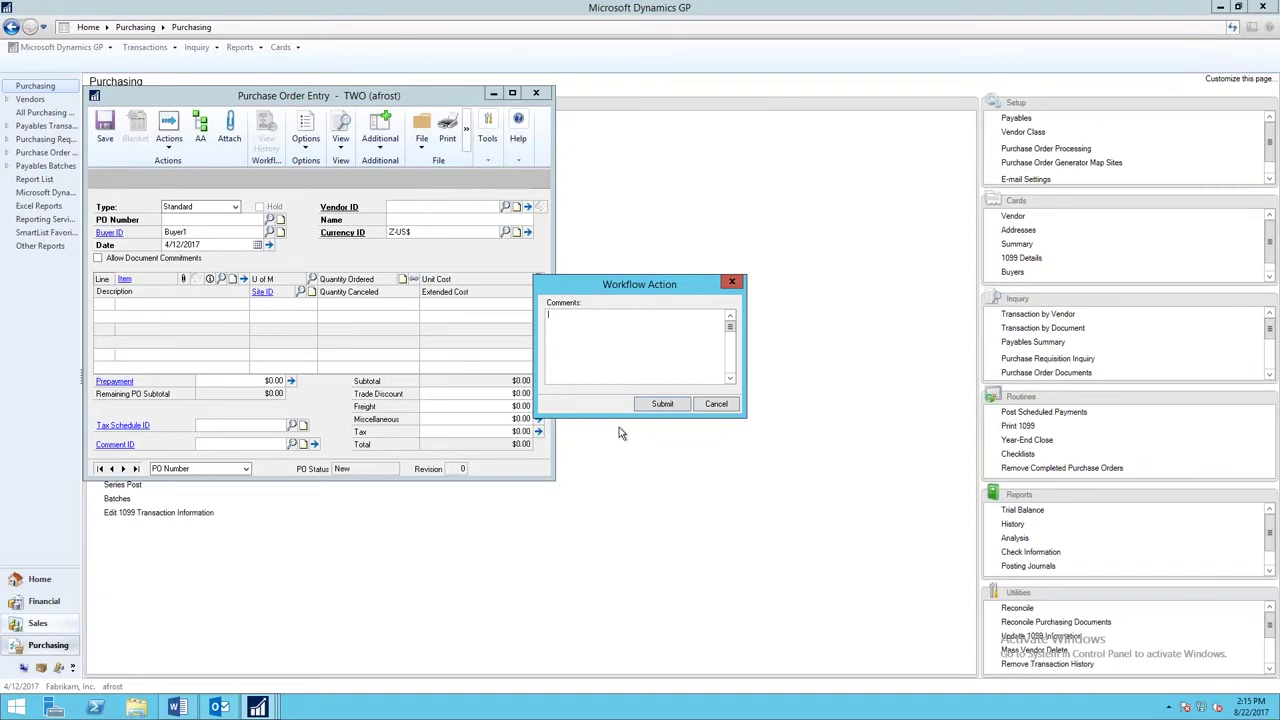
pyautogui.write('Buyer1 All for Membership')
pyautogui.click(661, 405)
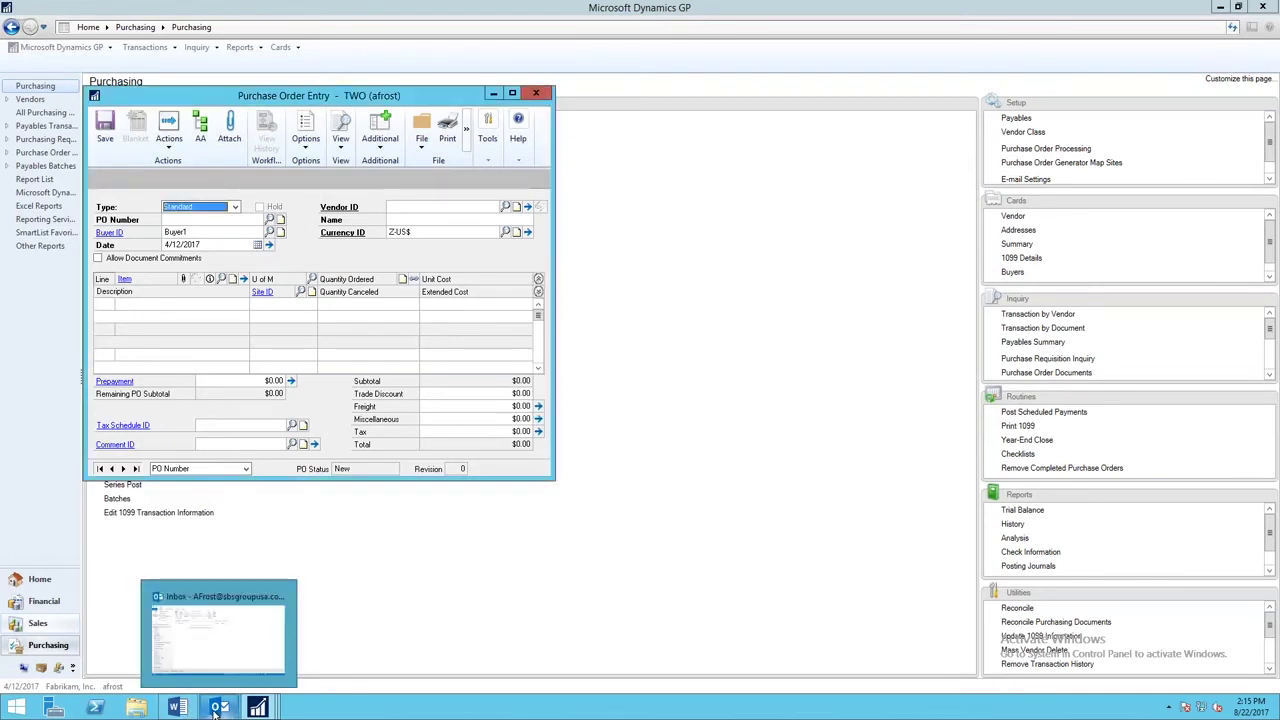
# Check the Outlook inbox for the purchase order's task assignment e-mail and compare it with the approval scenario in Word
pyautogui.click(177, 708)
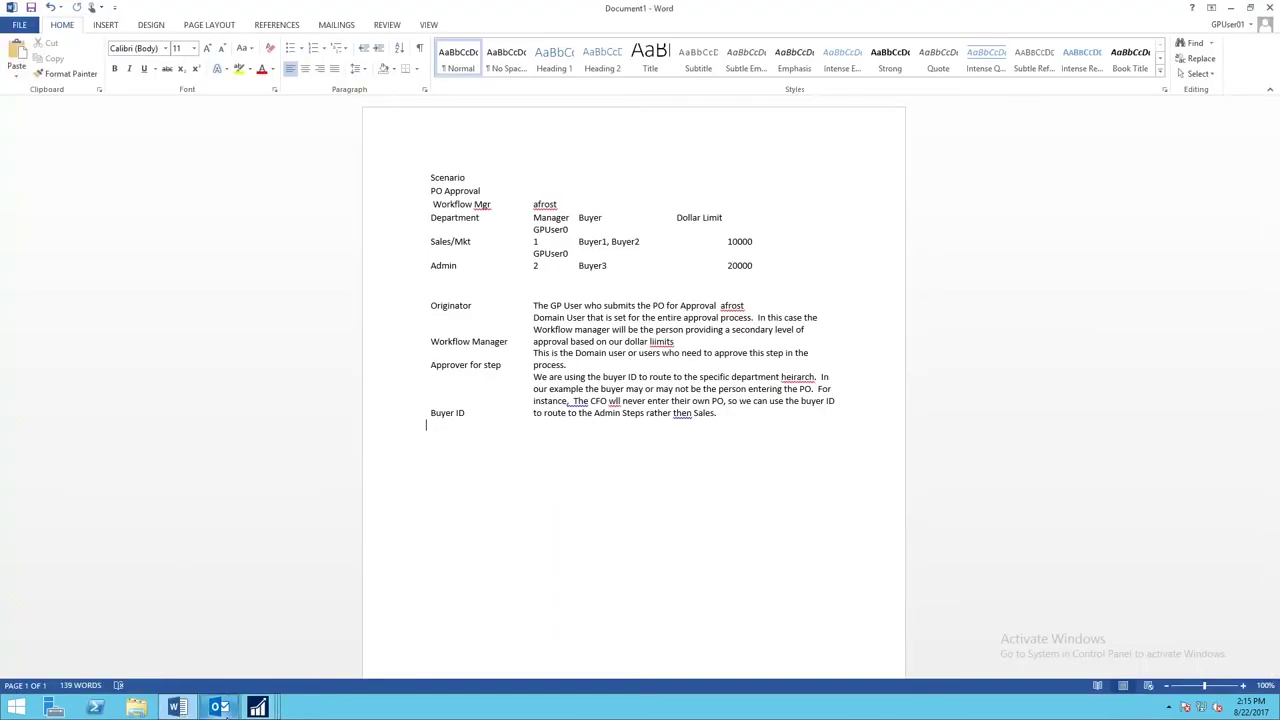
pyautogui.click(219, 708)
pyautogui.click(262, 203)
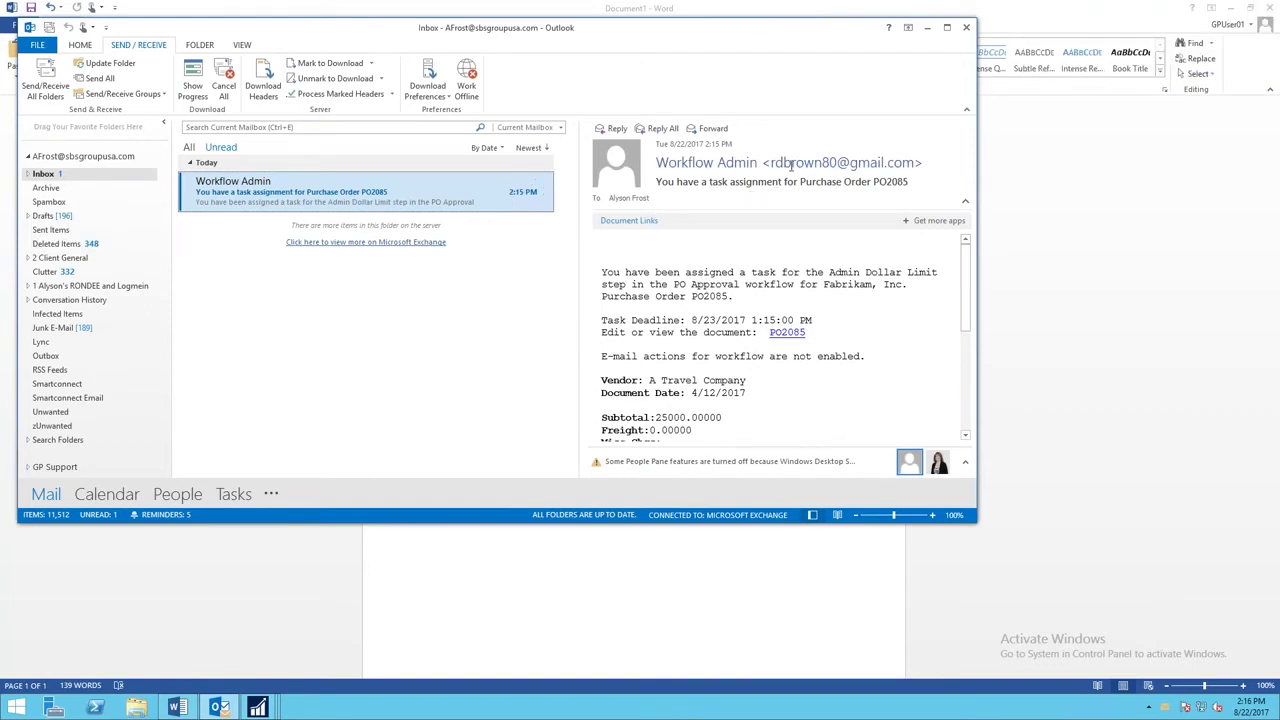
pyautogui.moveTo(791, 166)
pyautogui.click(928, 28)
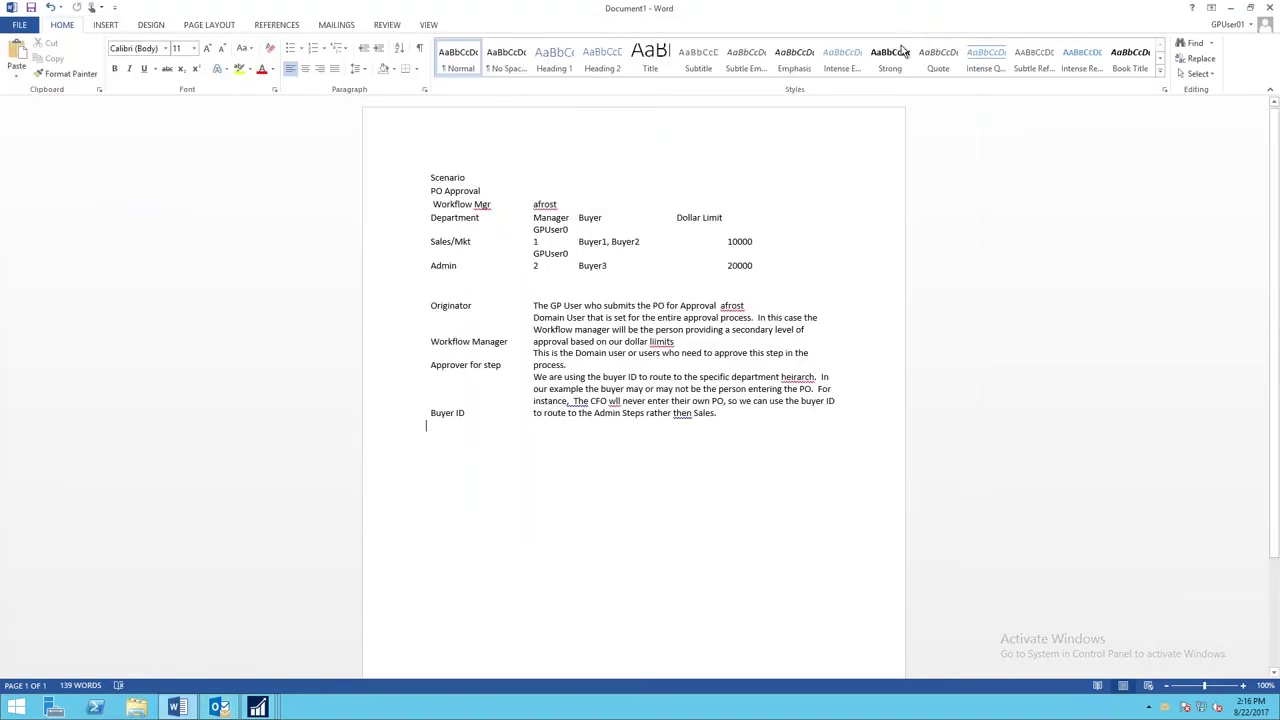
# Switch to Outlook, read the full purchase order task assignment message, and close it
pyautogui.click(219, 707)
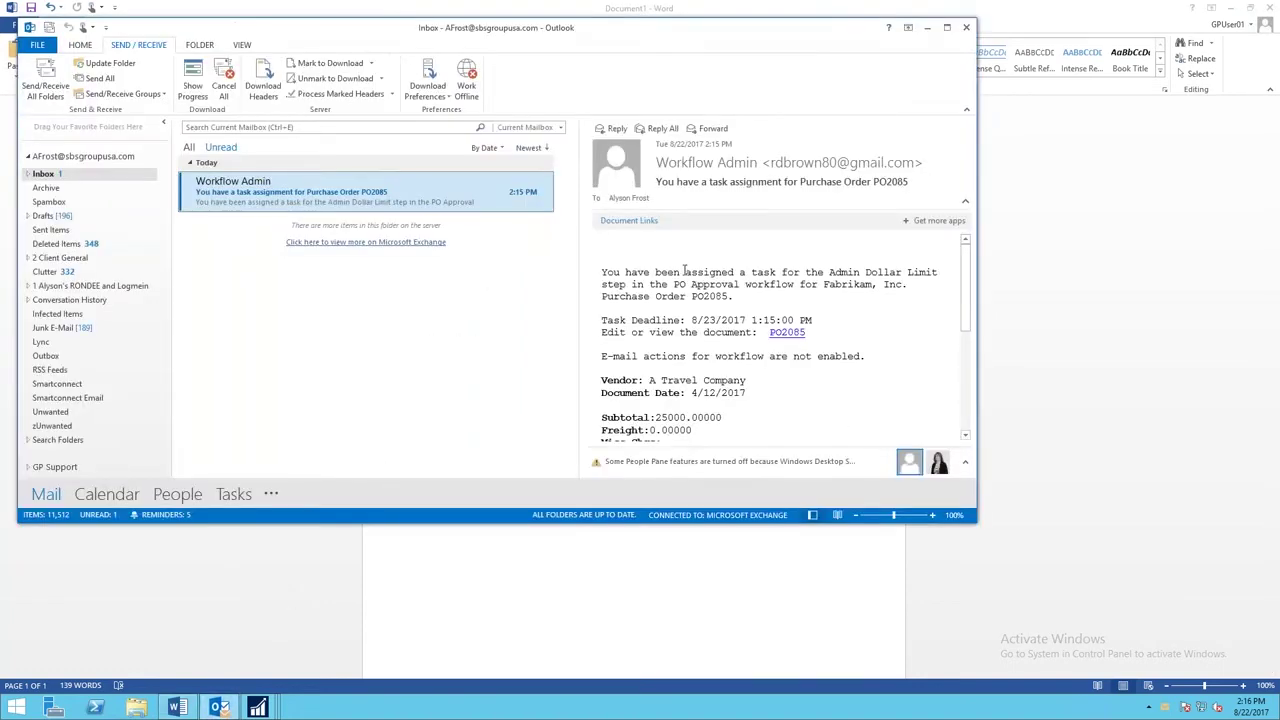
pyautogui.doubleClick(356, 200)
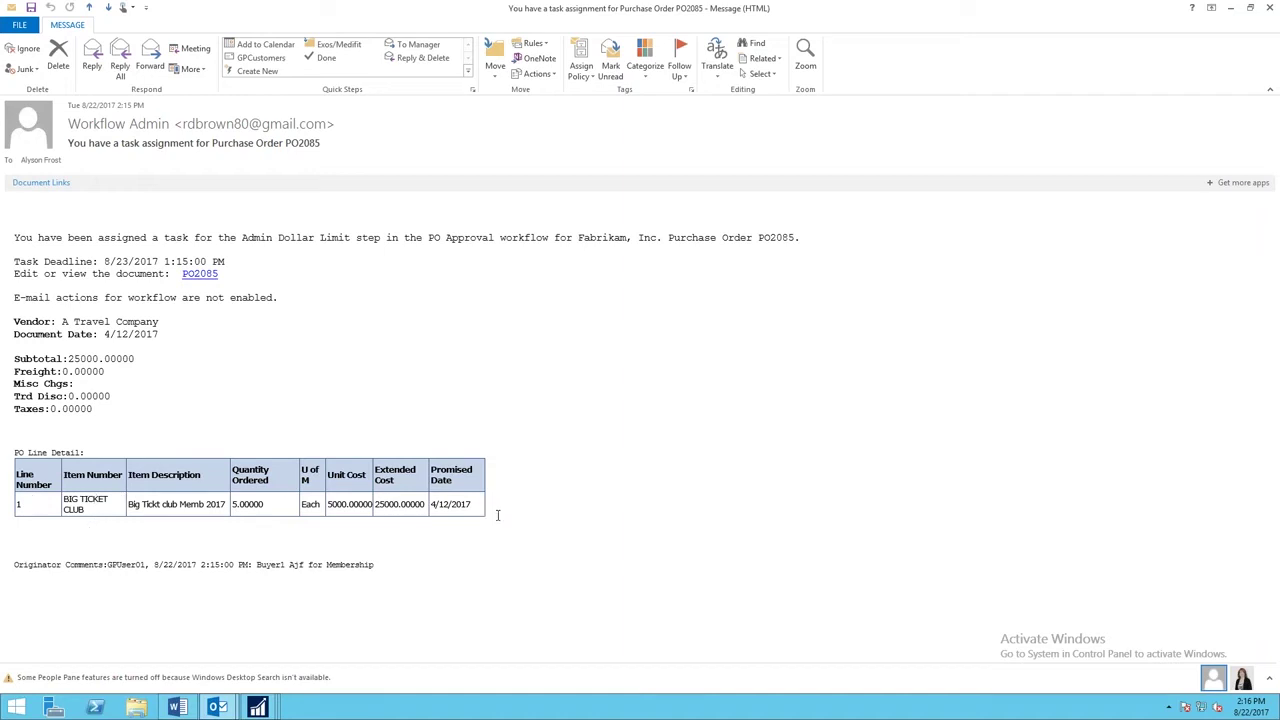
pyautogui.click(1270, 7)
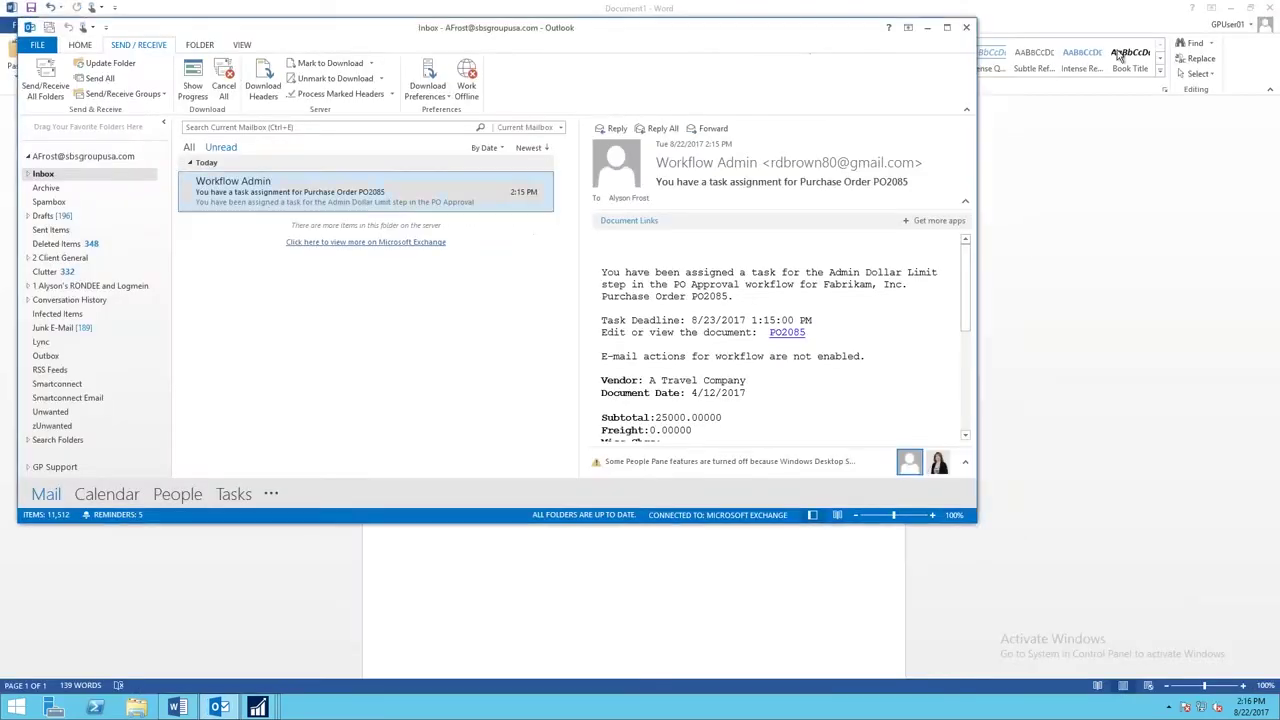
# Glance at the approval scenario, switch to GPUser01's Dynamics GP window, refresh its home page and open the purchase order approval task
pyautogui.click(926, 28)
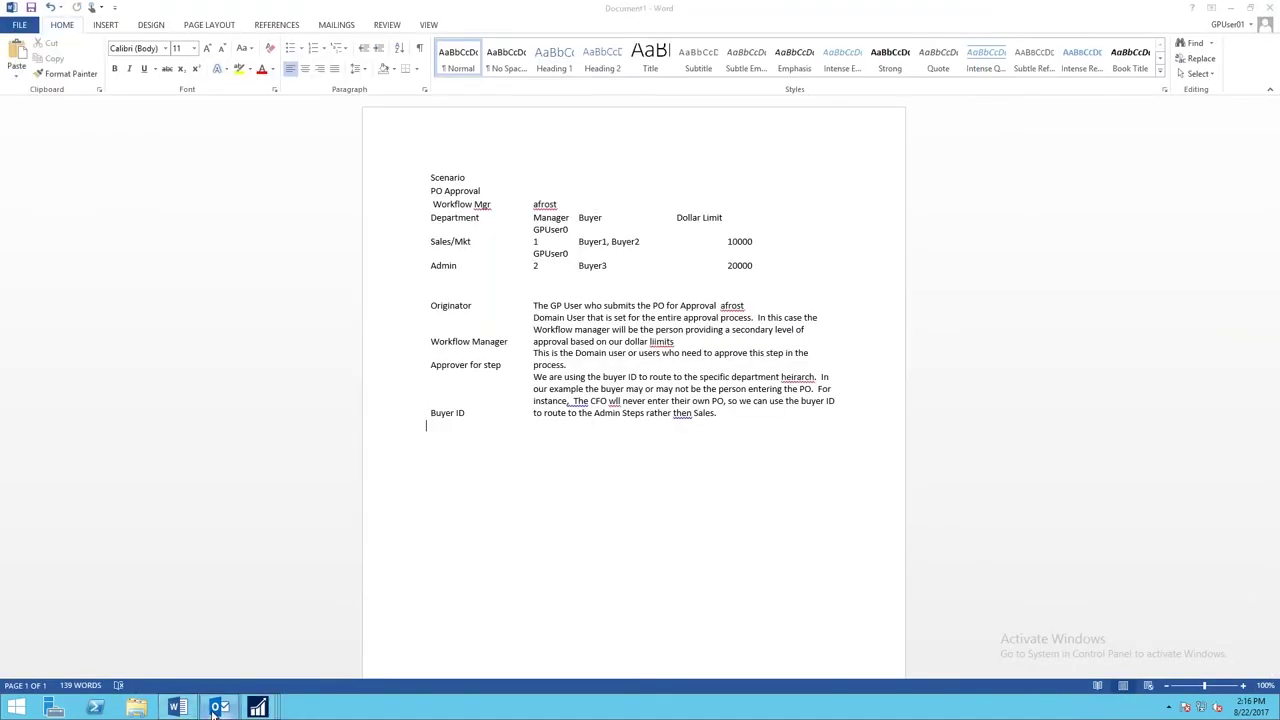
pyautogui.click(219, 707)
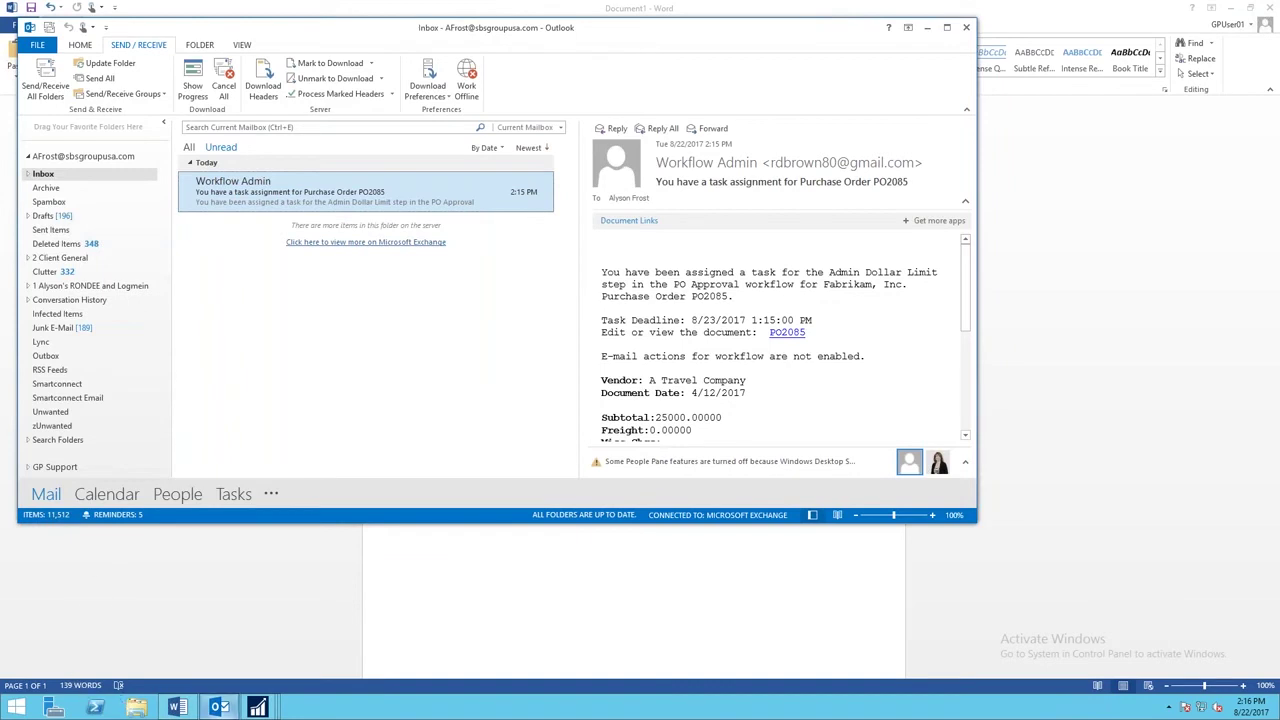
pyautogui.click(258, 708)
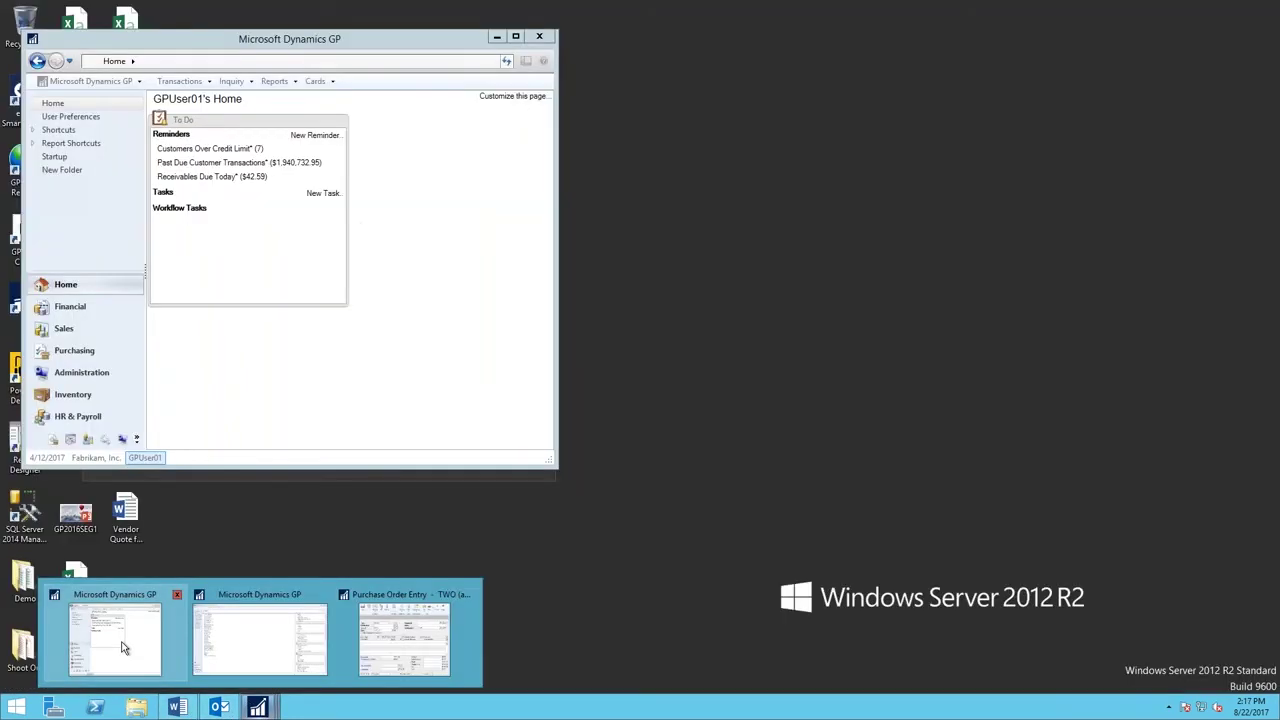
pyautogui.click(121, 645)
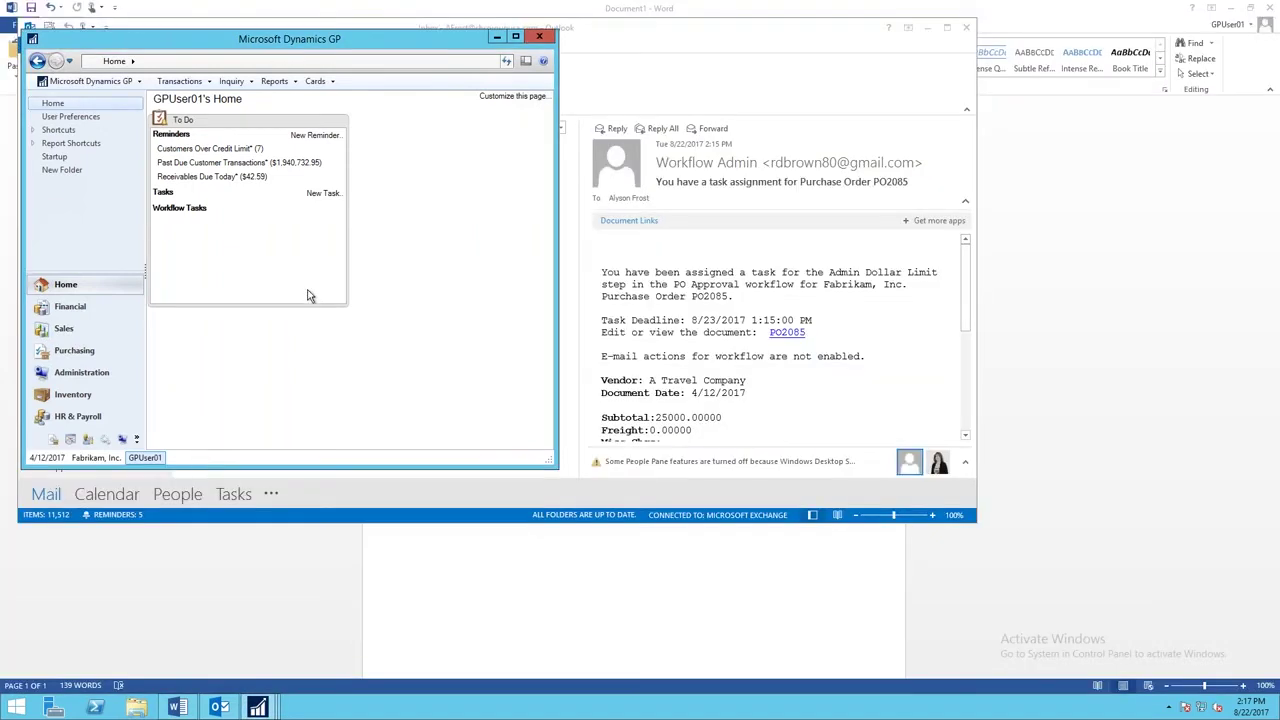
pyautogui.click(508, 61)
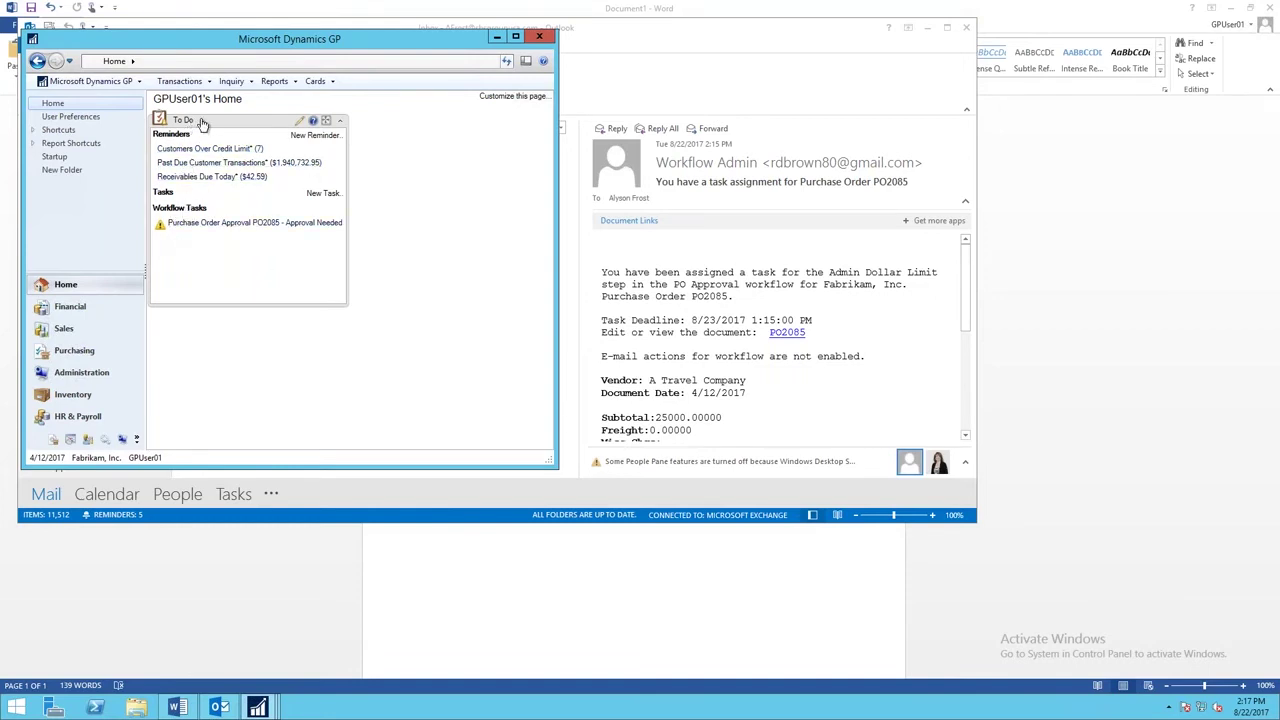
pyautogui.click(206, 226)
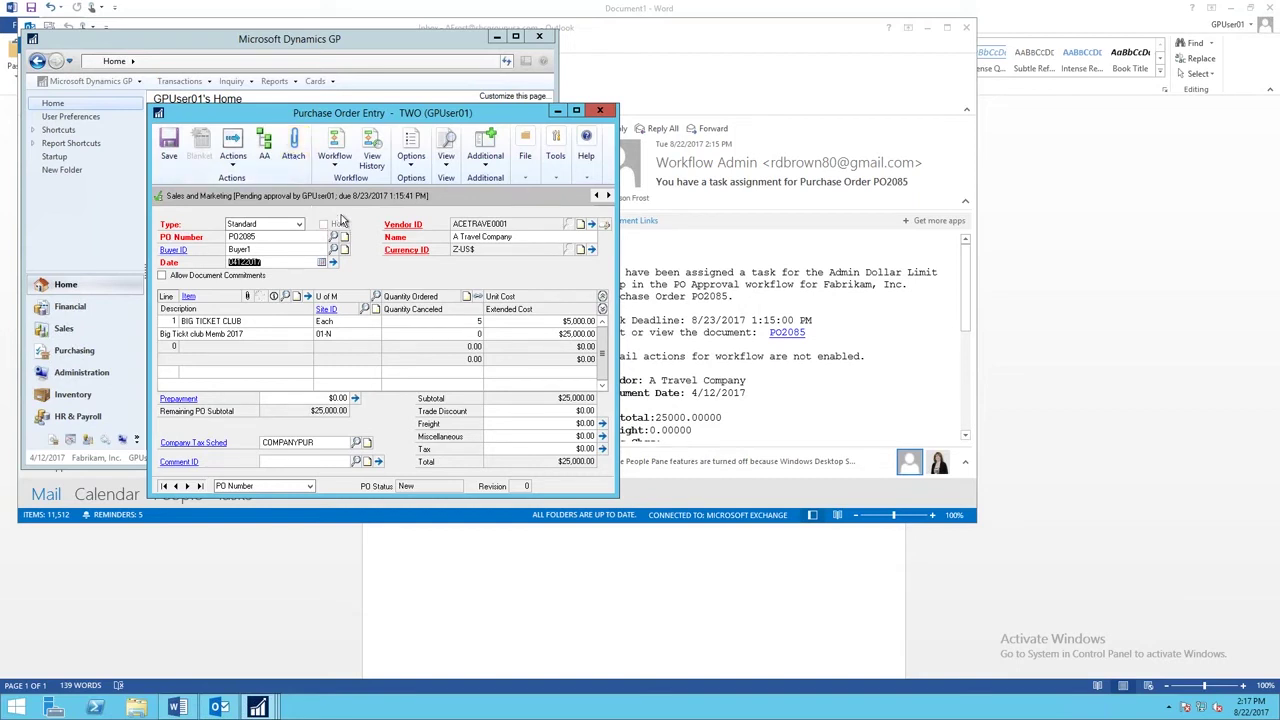
# Reject the pending purchase order with the comment "This is not appoved wher is the attachment" and close the entry window
pyautogui.click(335, 155)
pyautogui.click(337, 155)
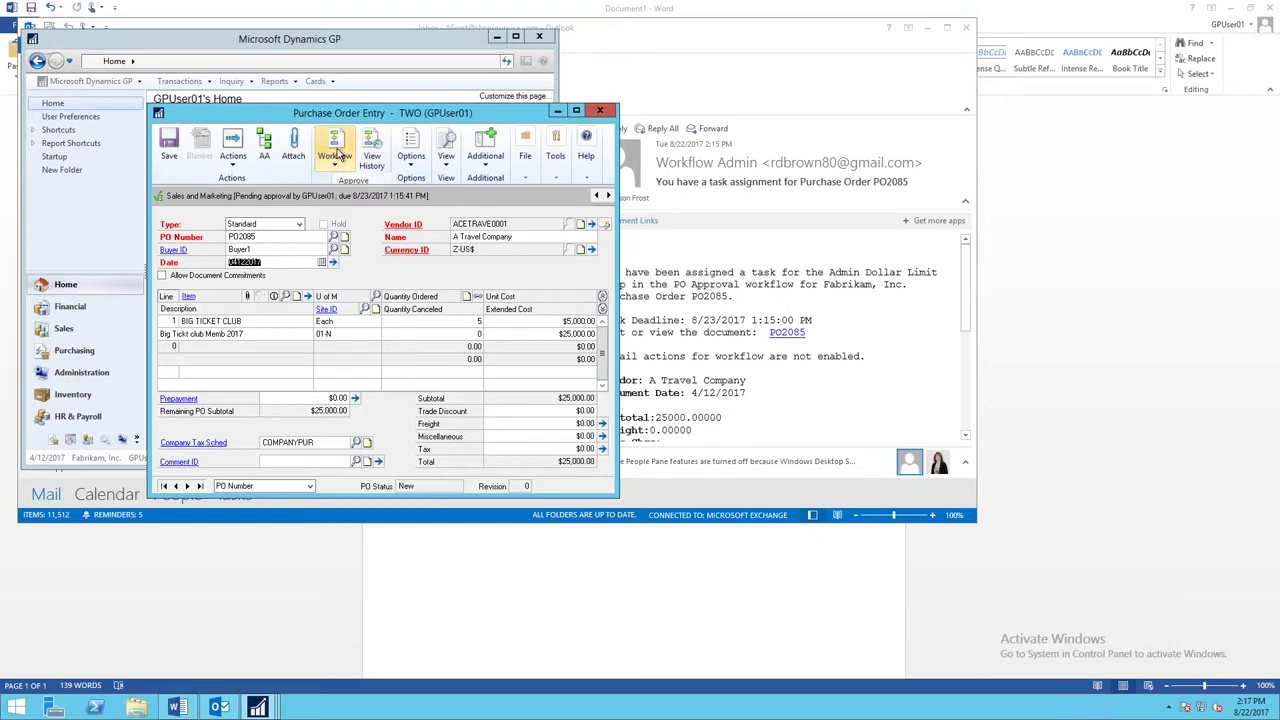
pyautogui.click(337, 155)
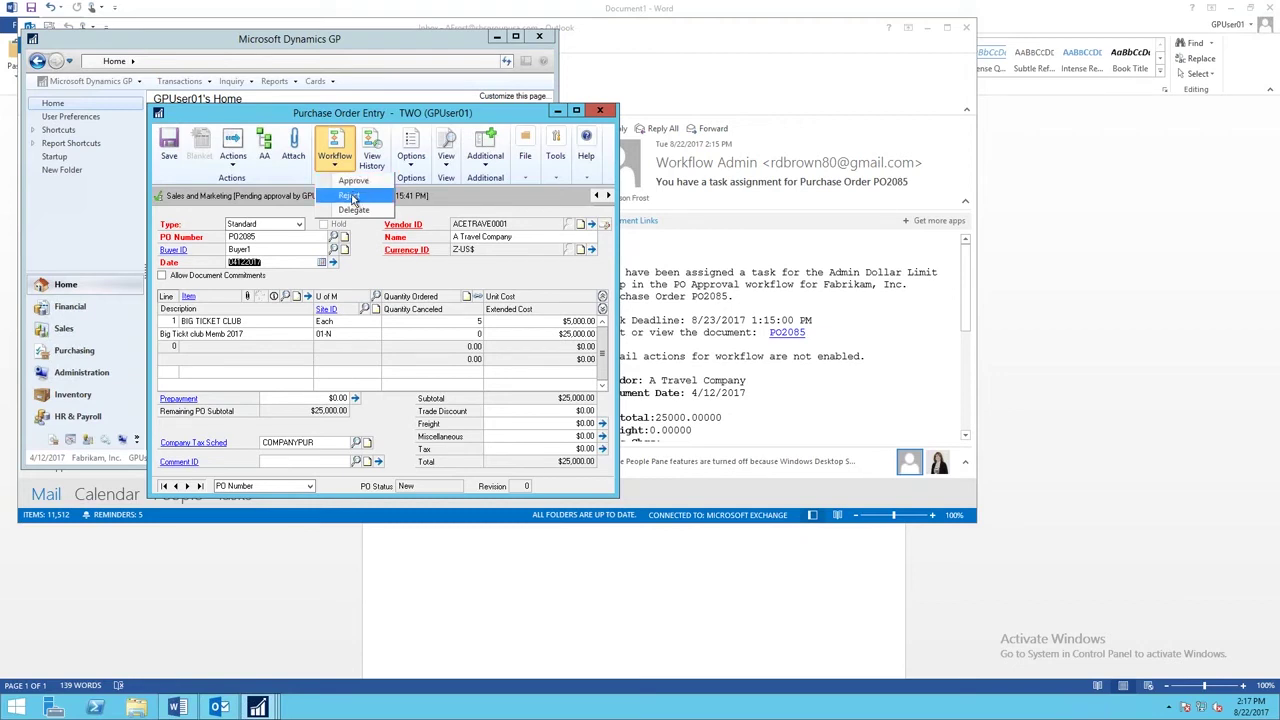
pyautogui.click(352, 199)
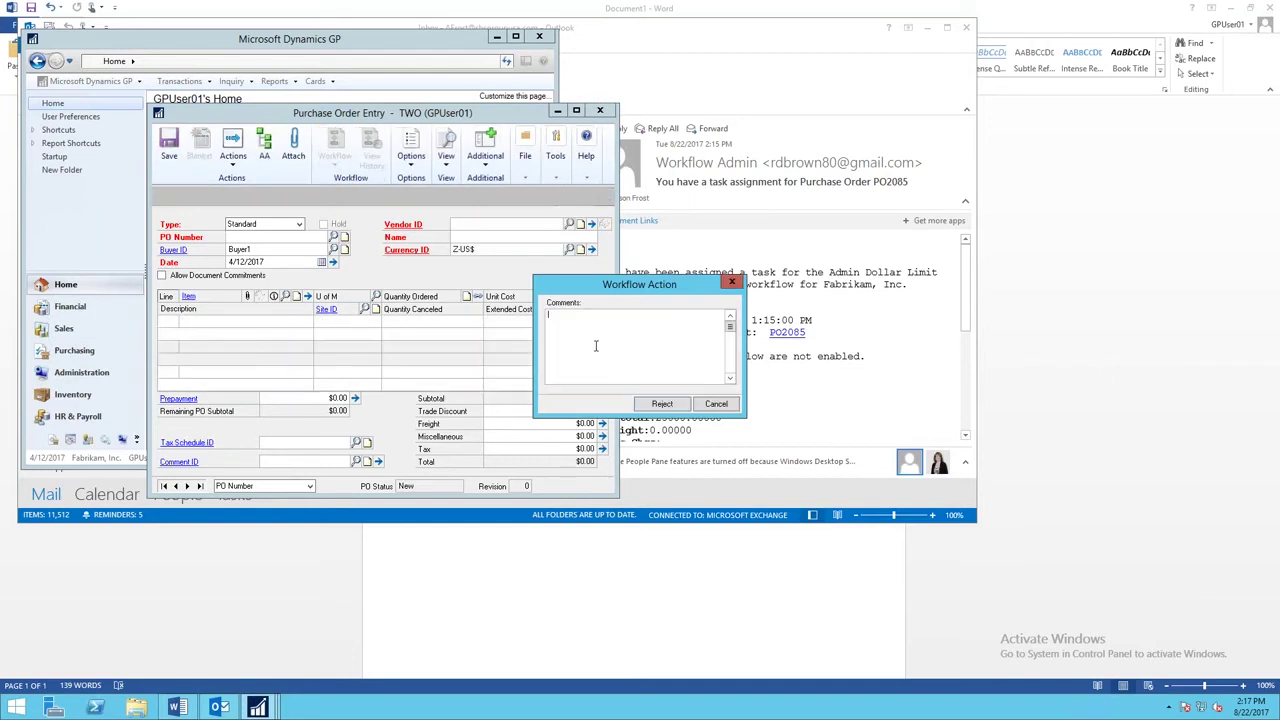
pyautogui.write('This is not appoved wher is the attachment')
pyautogui.click(660, 404)
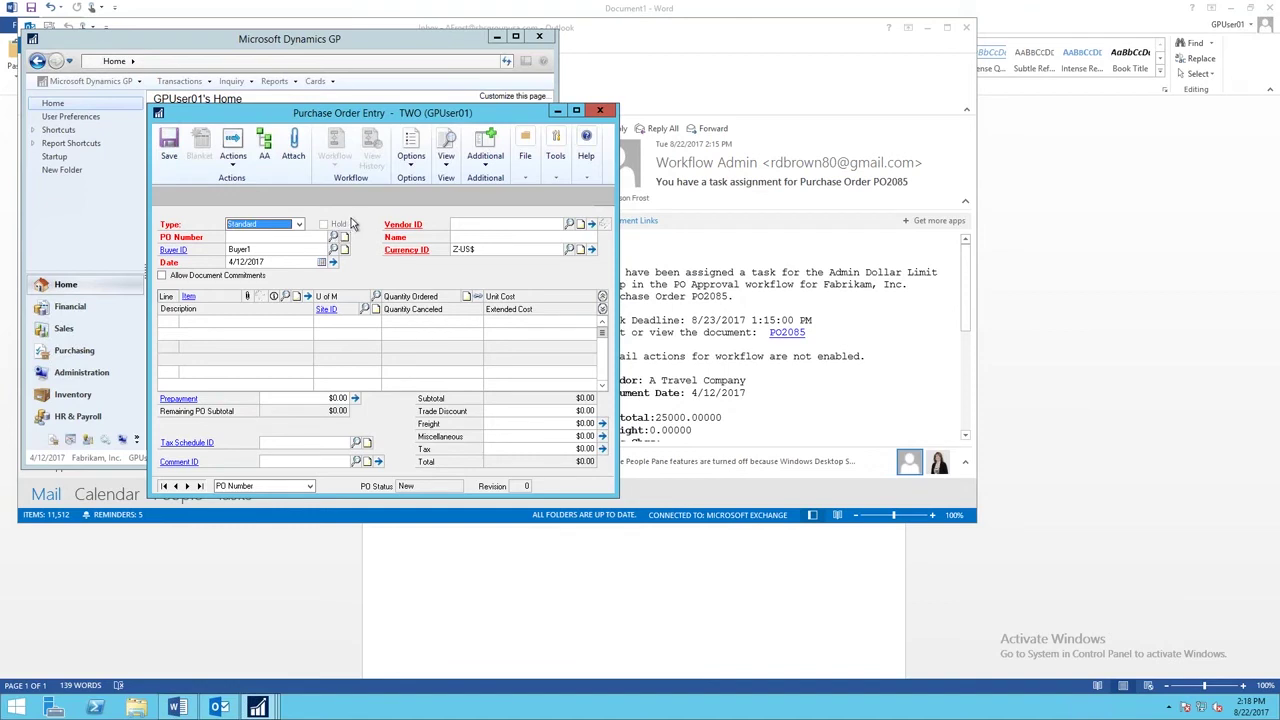
pyautogui.click(601, 111)
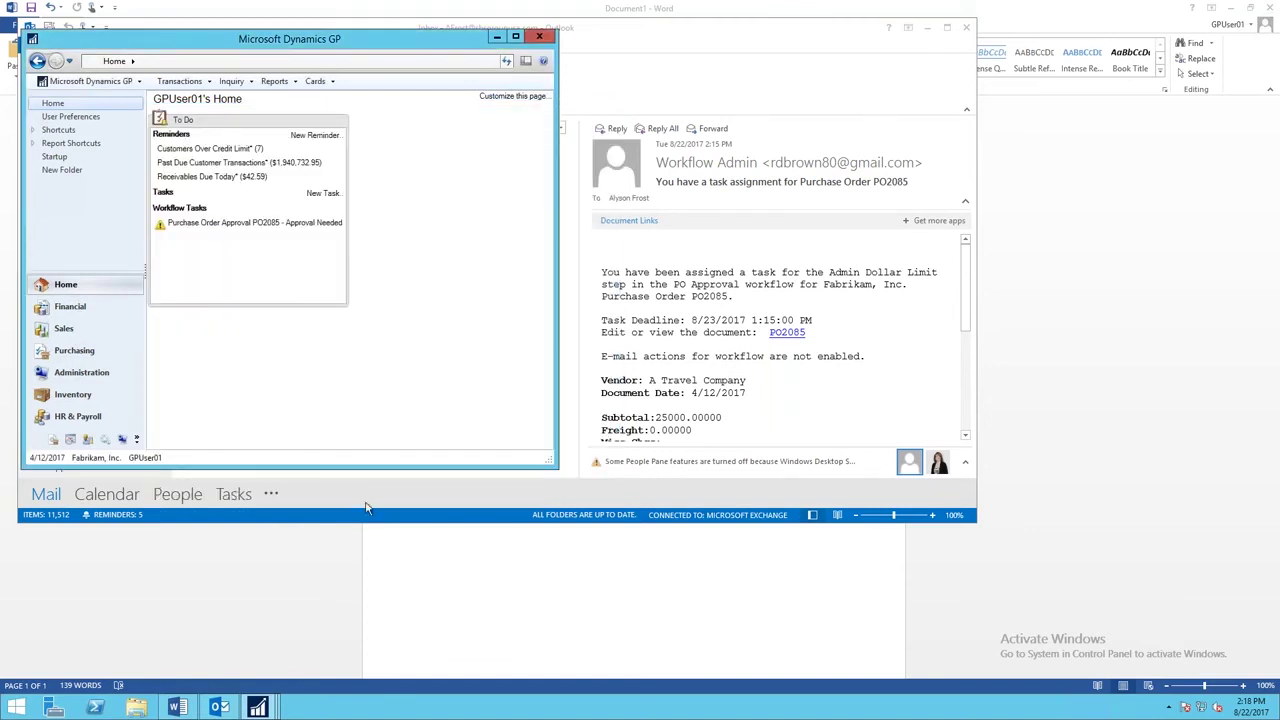
# Switch to the originator's Dynamics GP window and bring up the last purchase order in Purchase Order Entry
pyautogui.moveTo(257, 708)
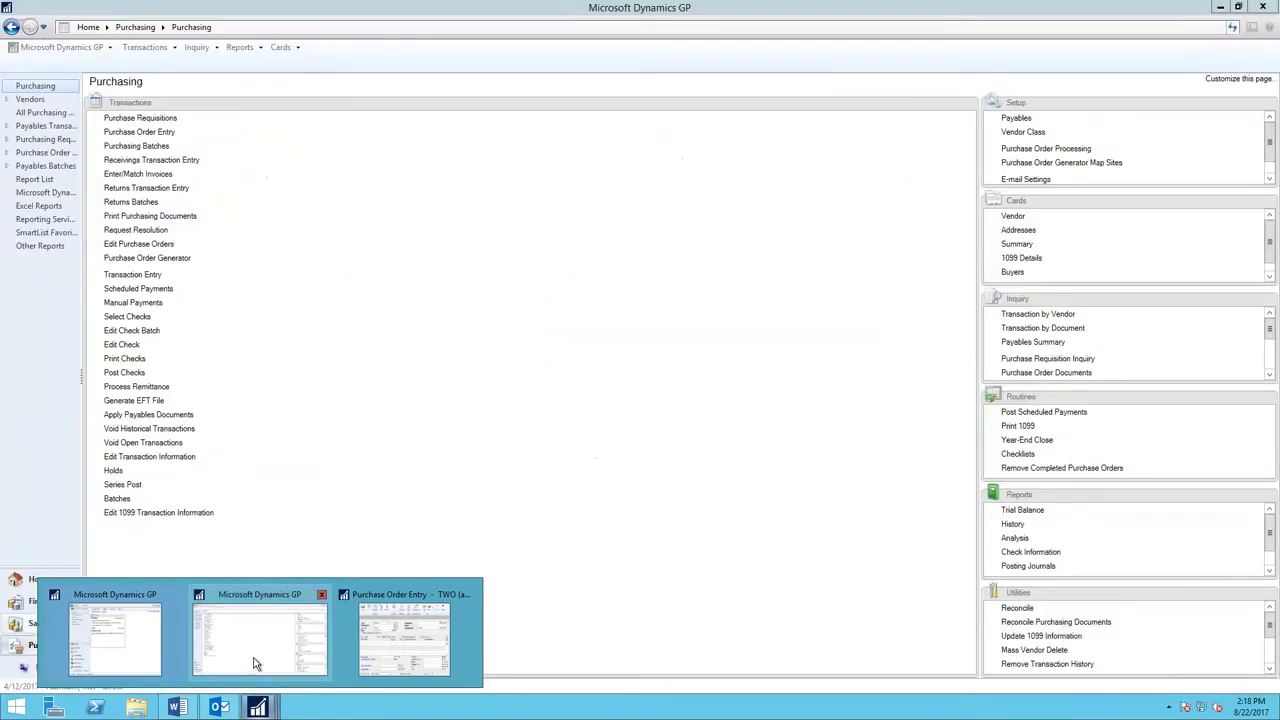
pyautogui.click(254, 663)
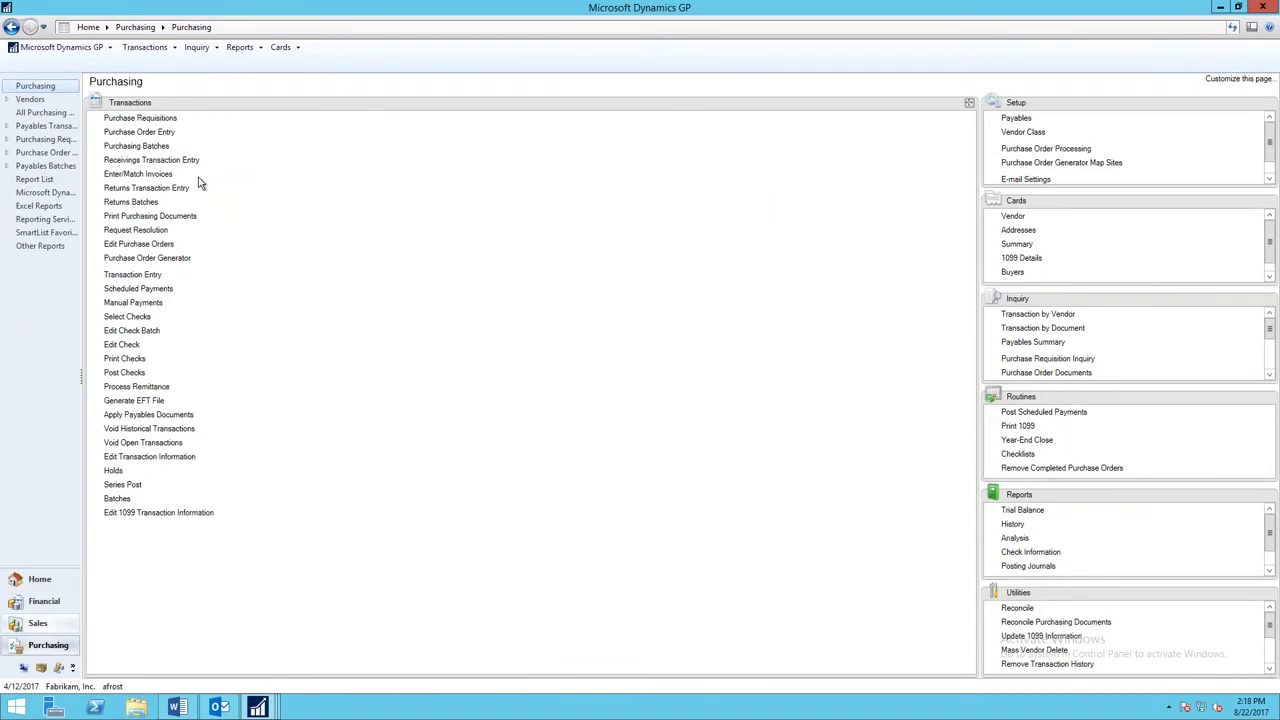
pyautogui.click(143, 133)
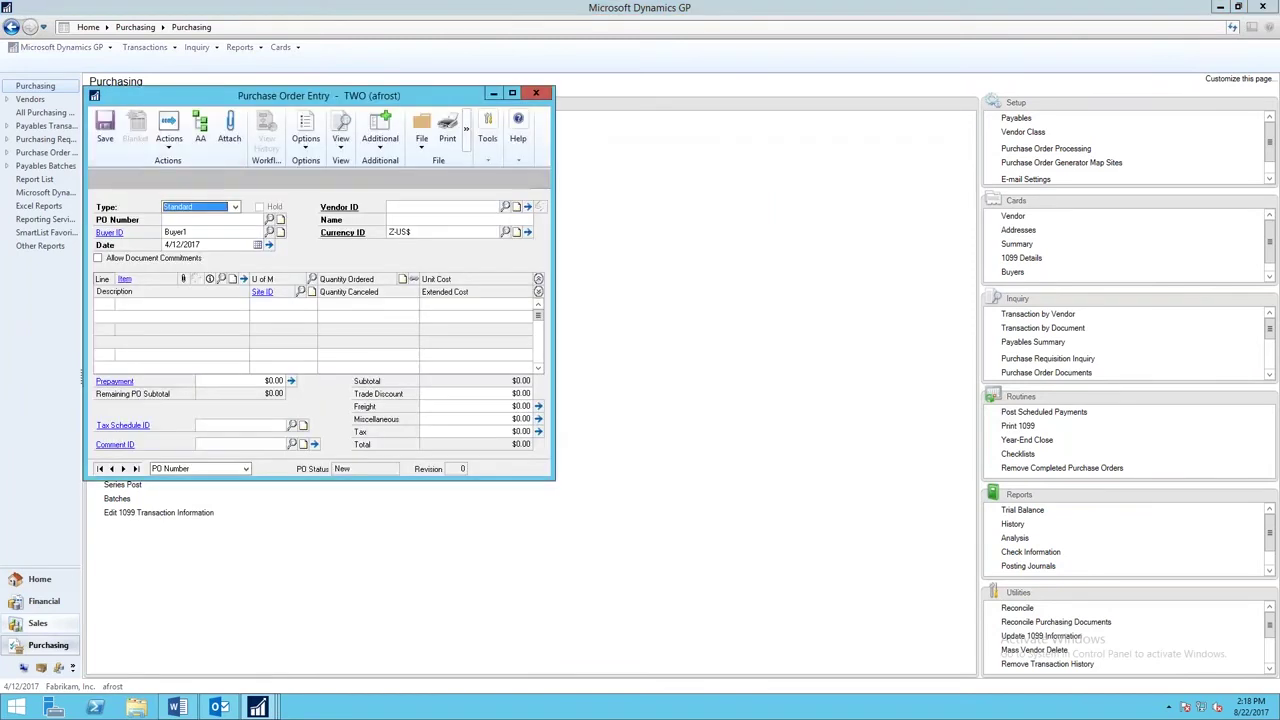
pyautogui.click(135, 468)
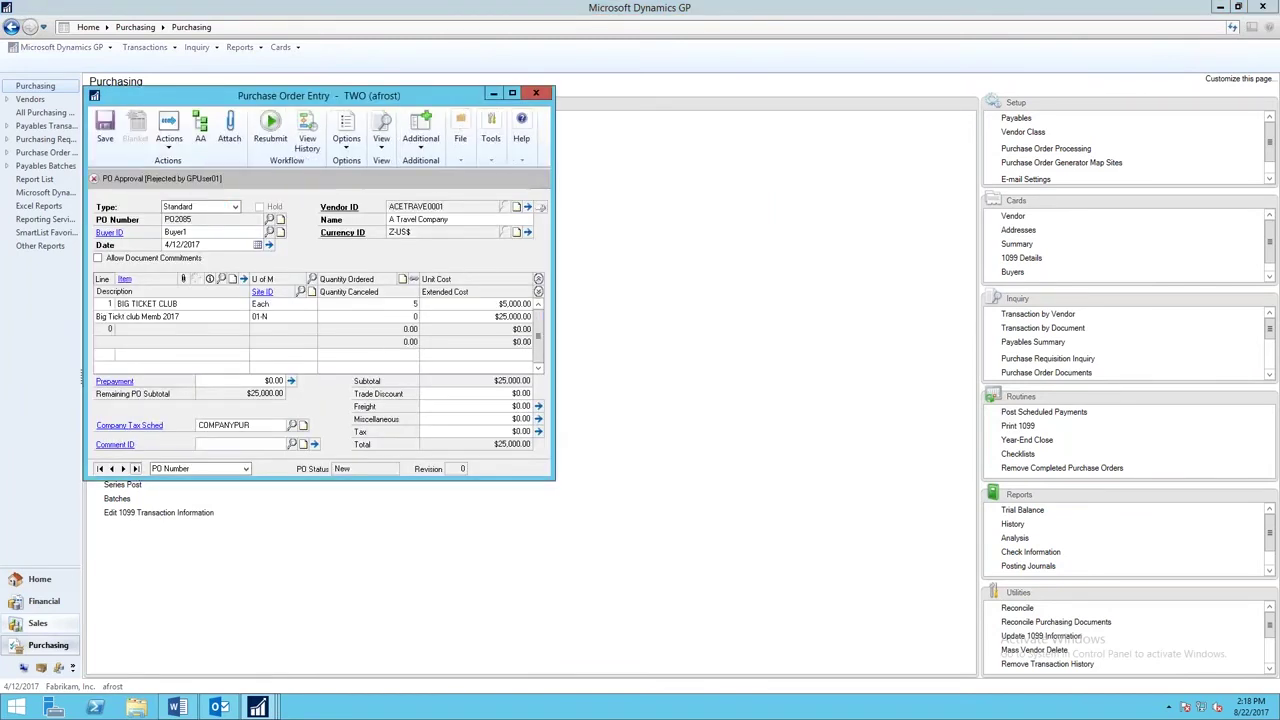
# Attach "Vendor Quote for Ace Travel.docx" from the desktop to the rejected purchase order
pyautogui.click(230, 129)
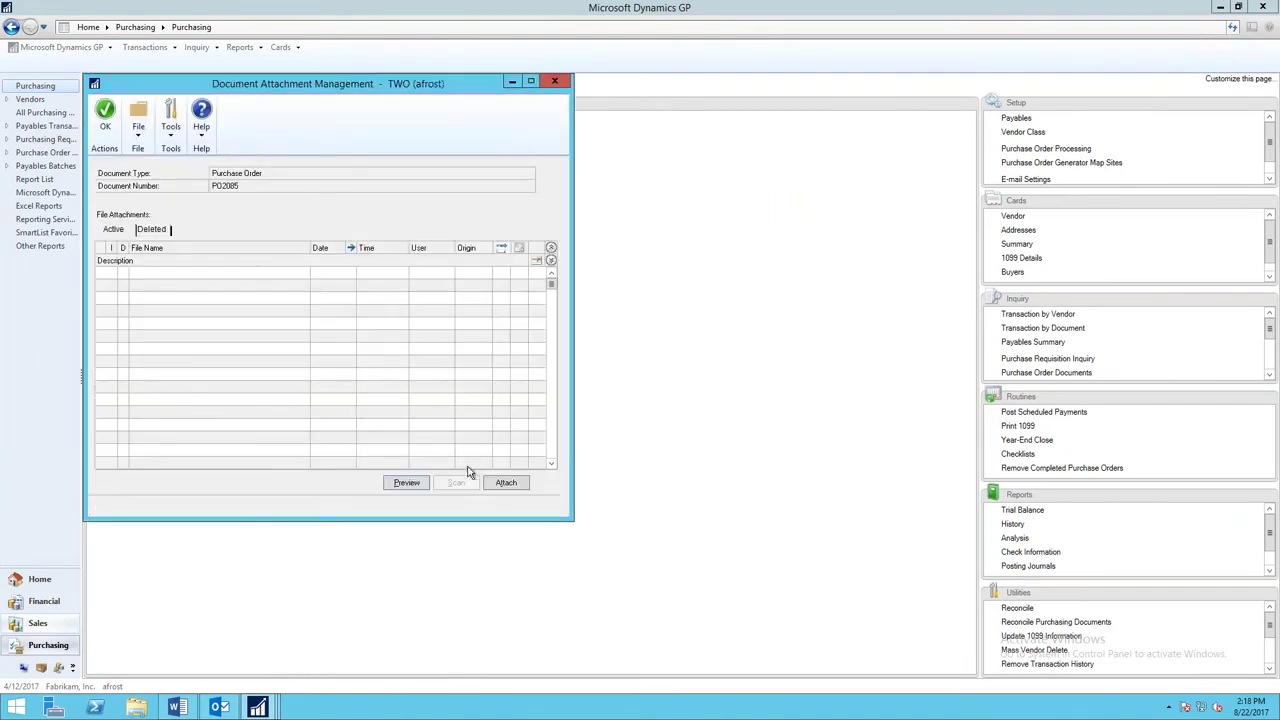
pyautogui.click(506, 482)
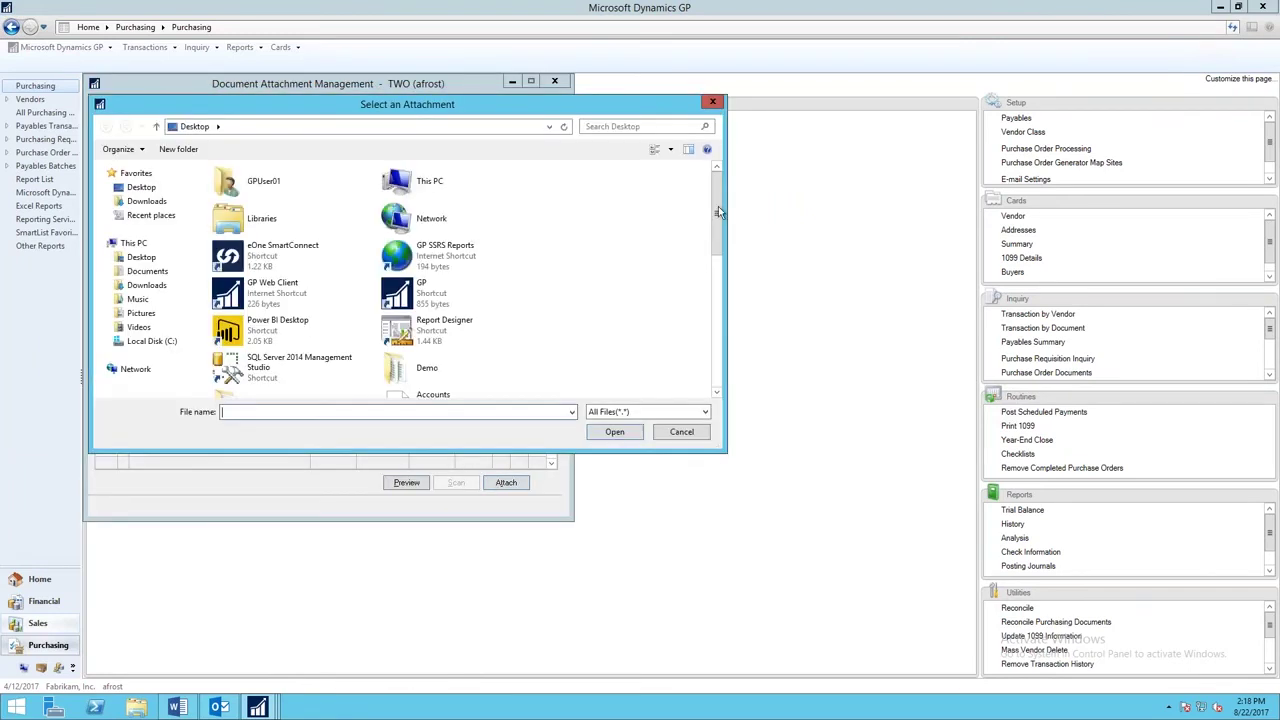
pyautogui.scroll(-3, 718, 352)
pyautogui.scroll(-3, 718, 352)
pyautogui.doubleClick(455, 345)
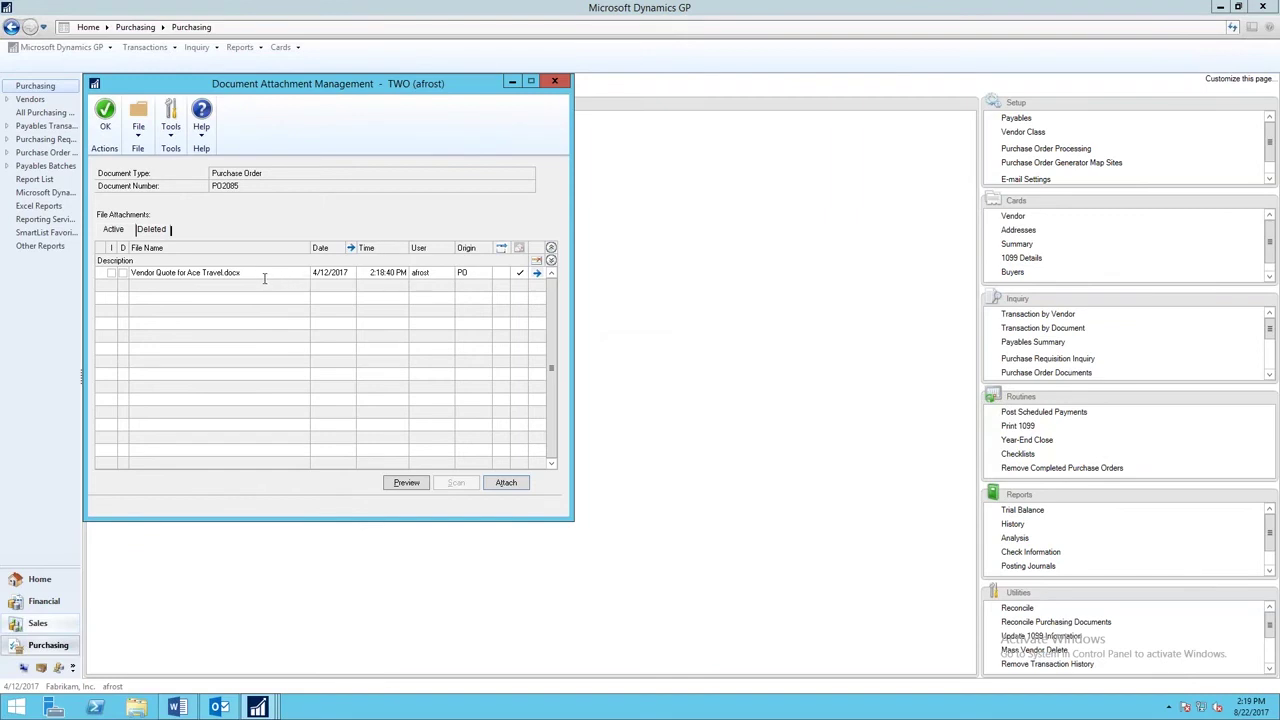
pyautogui.click(105, 112)
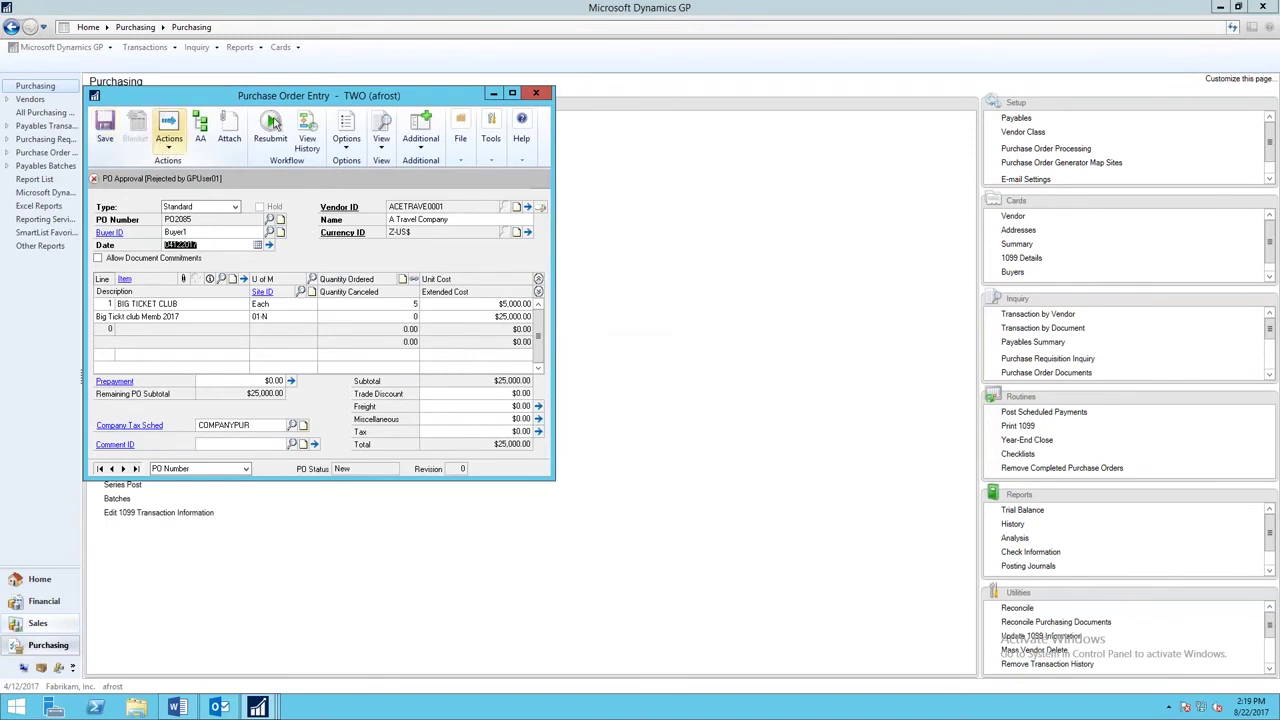
# Resubmit the purchase order for approval with the comment "Here is your copy of the quote"
pyautogui.click(272, 122)
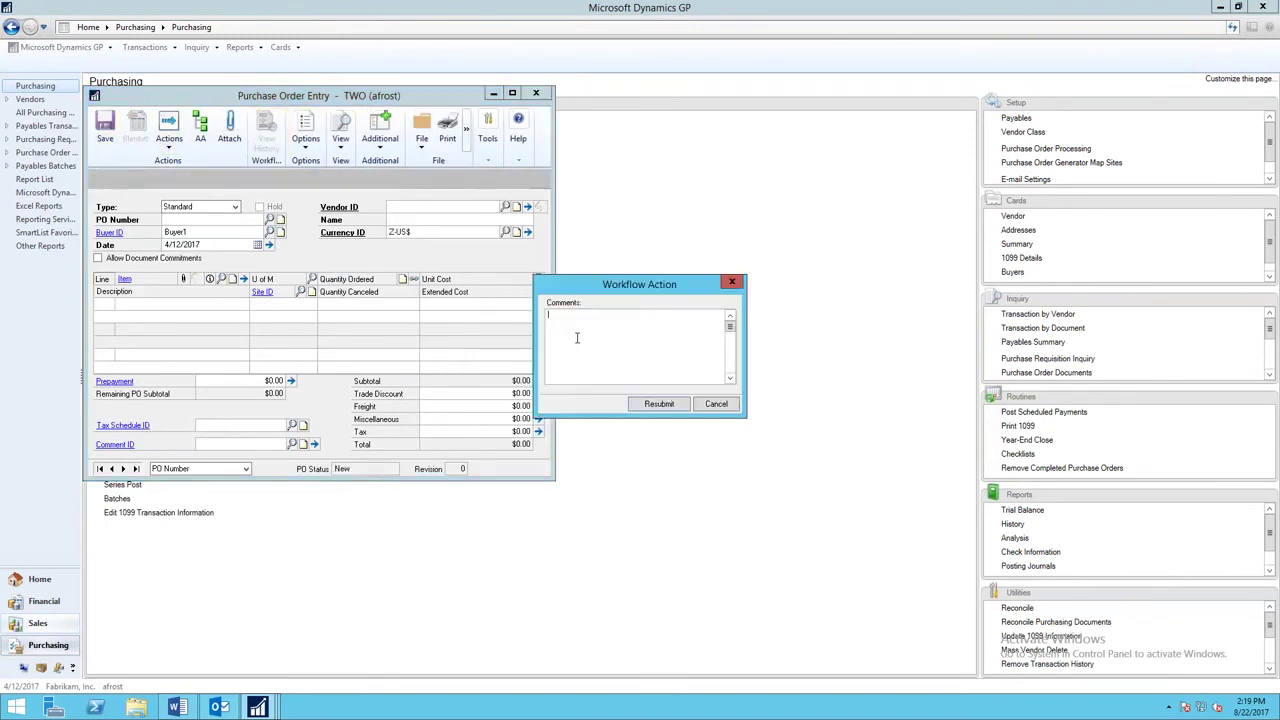
pyautogui.write('ereis th')
pyautogui.press('BackSpace')
pyautogui.press('BackSpace')
pyautogui.press('BackSpace')
pyautogui.press('BackSpace')
pyautogui.press('BackSpace')
pyautogui.write('Here is your copy of the quote')
pyautogui.click(648, 403)
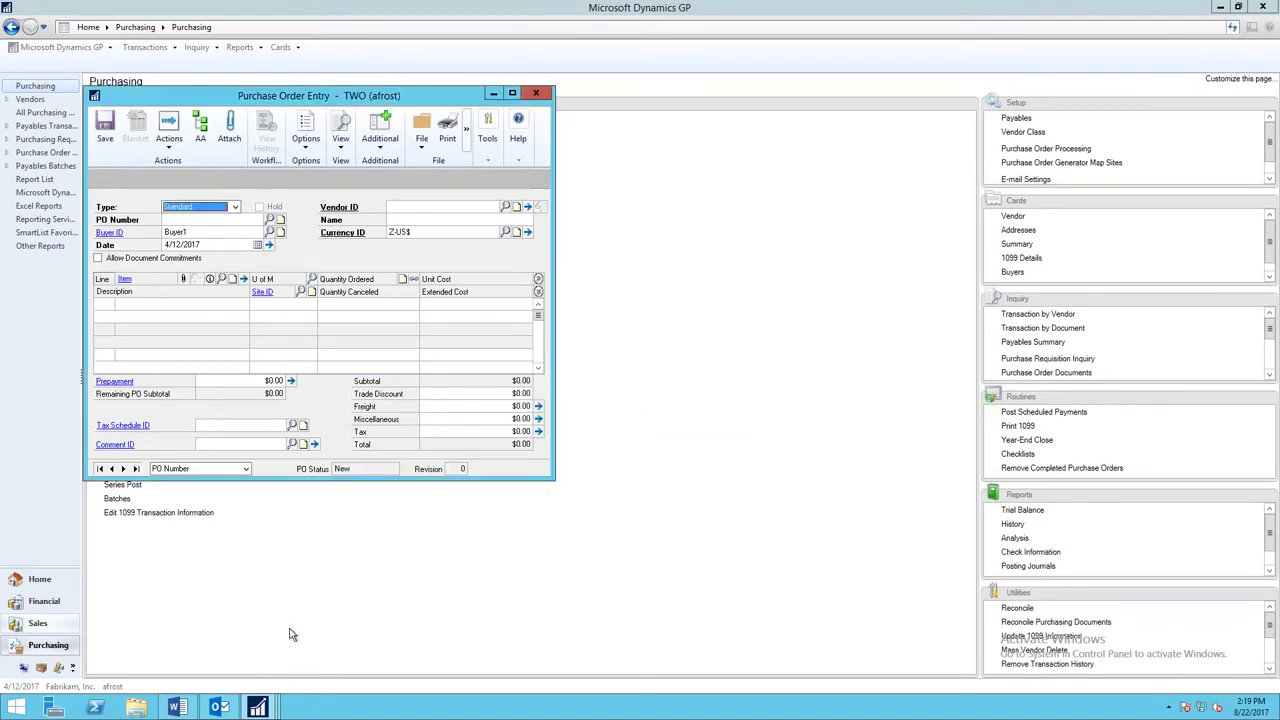
# Switch to Outlook, read the newest task assignment message, and view its attached vendor quote before returning to the inbox
pyautogui.moveTo(218, 708)
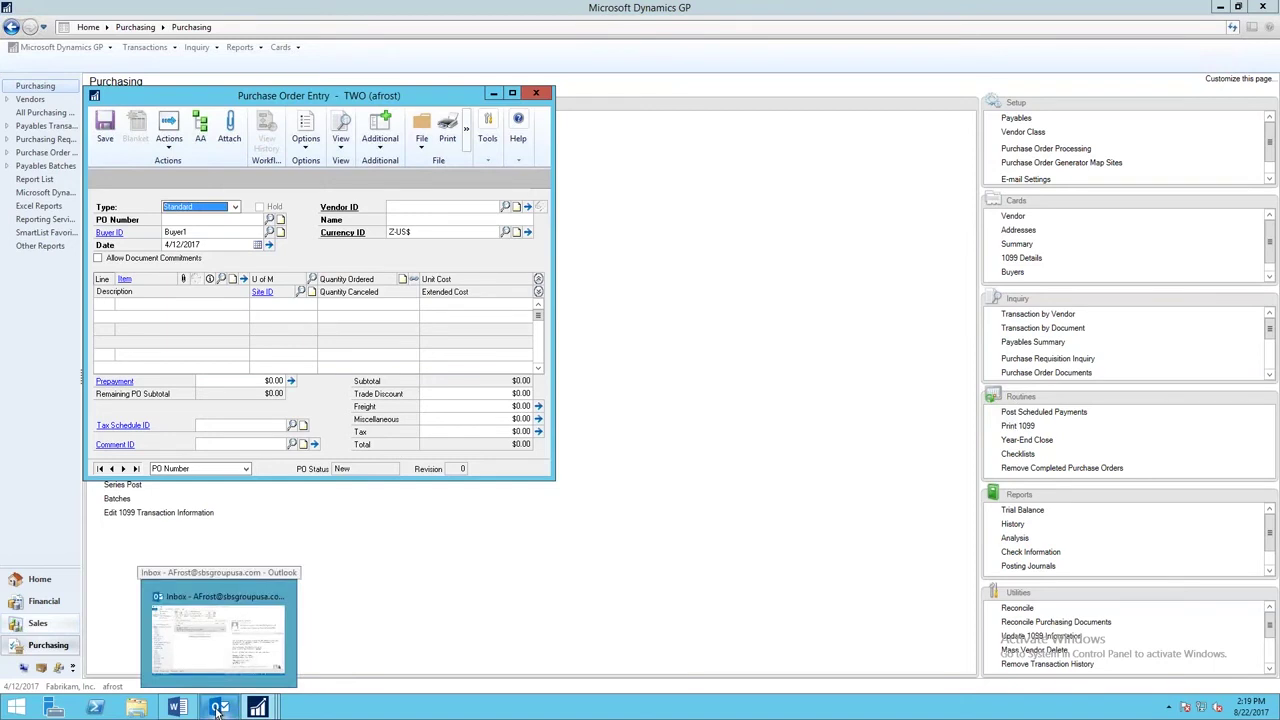
pyautogui.click(218, 708)
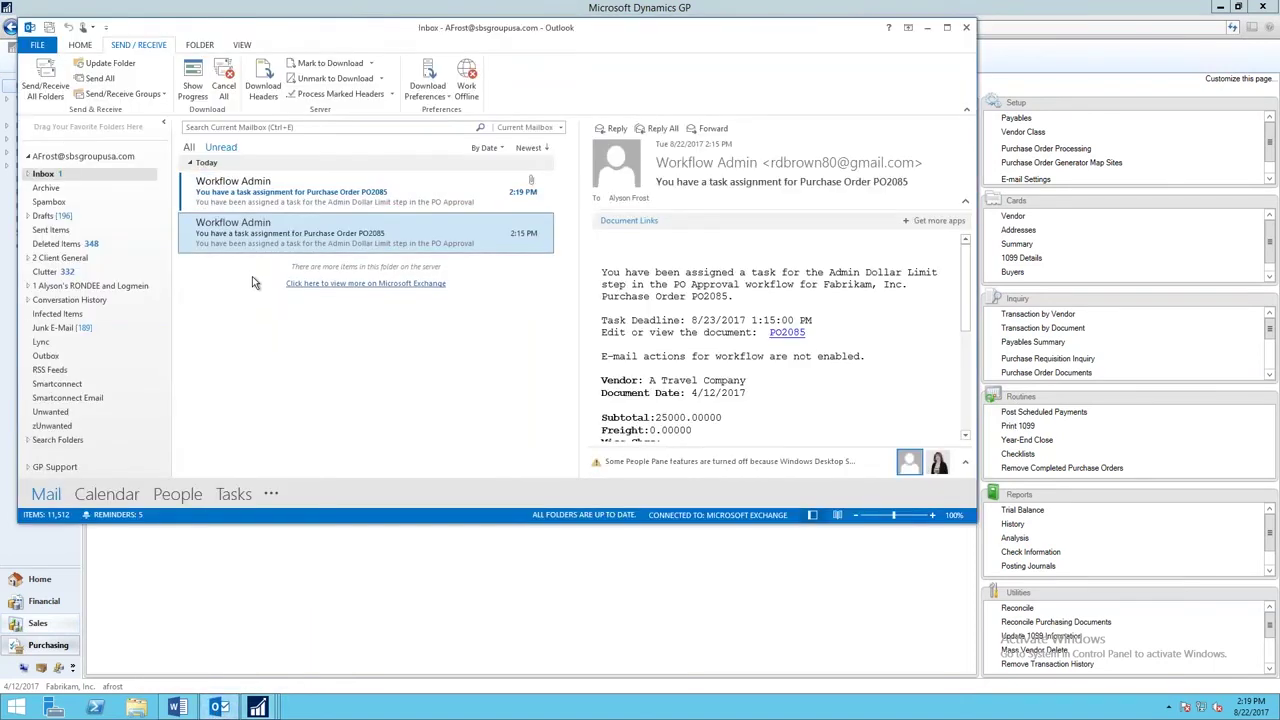
pyautogui.click(265, 210)
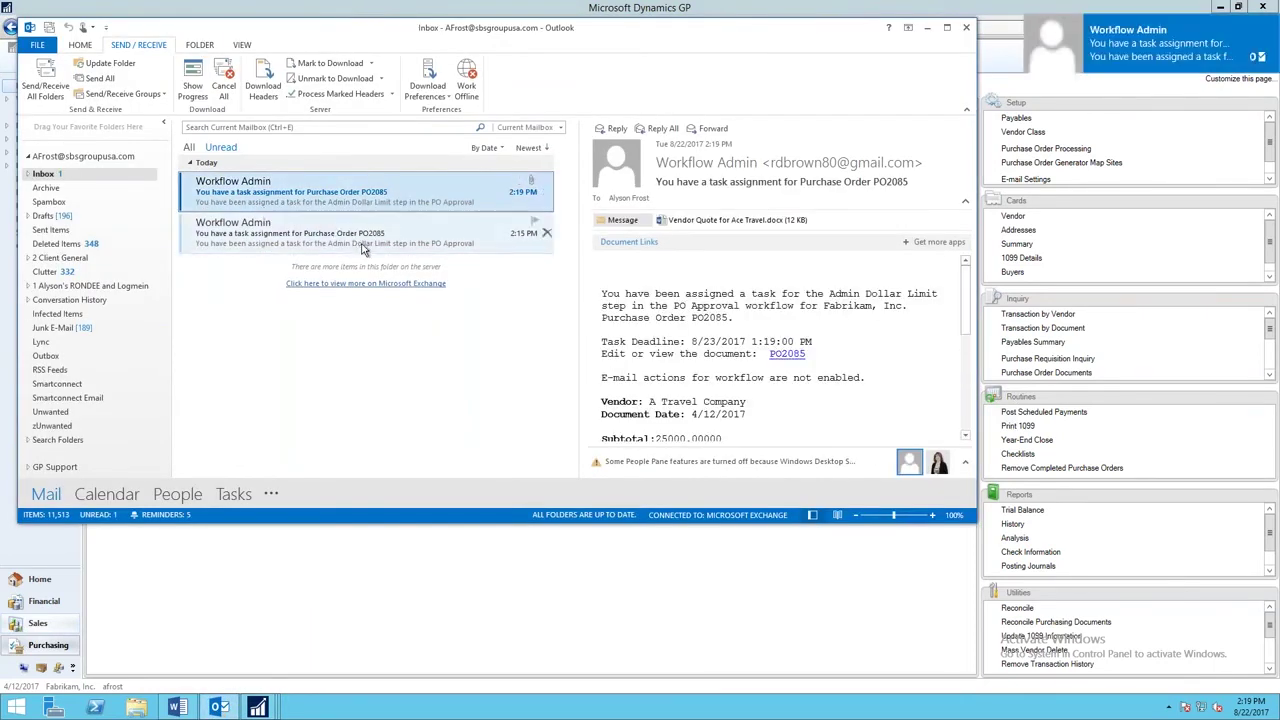
pyautogui.doubleClick(463, 193)
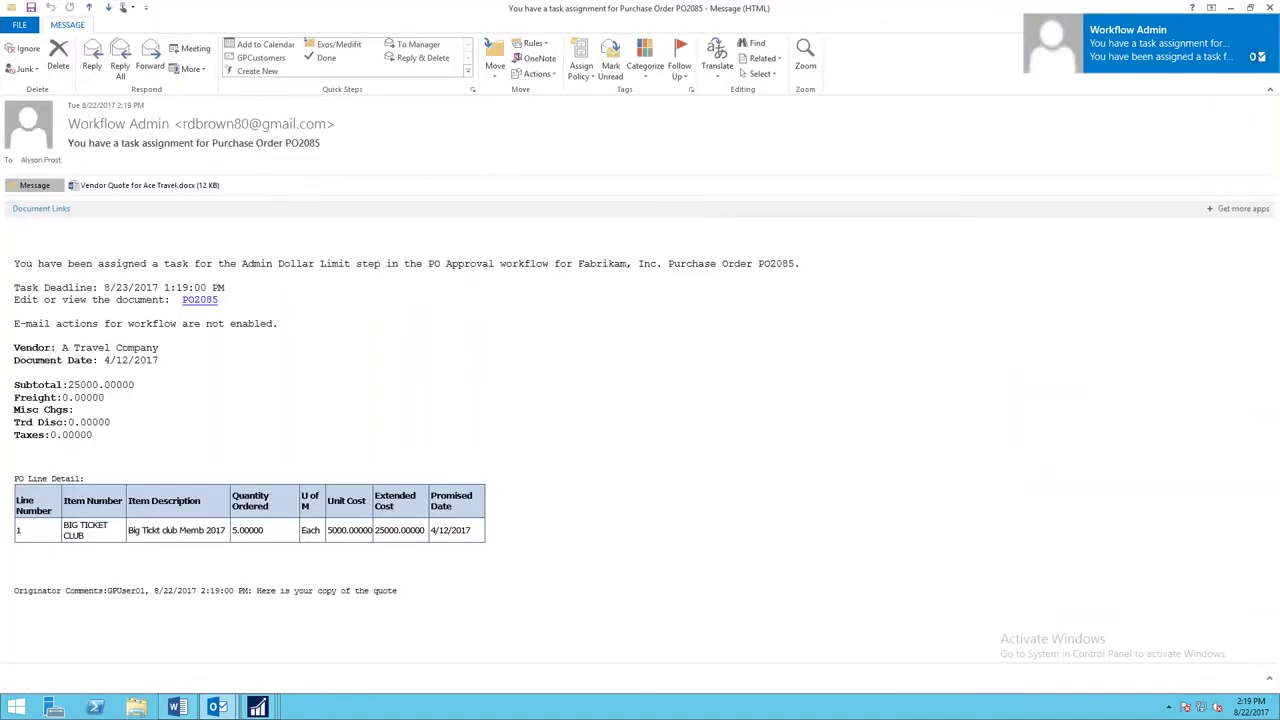
pyautogui.doubleClick(152, 186)
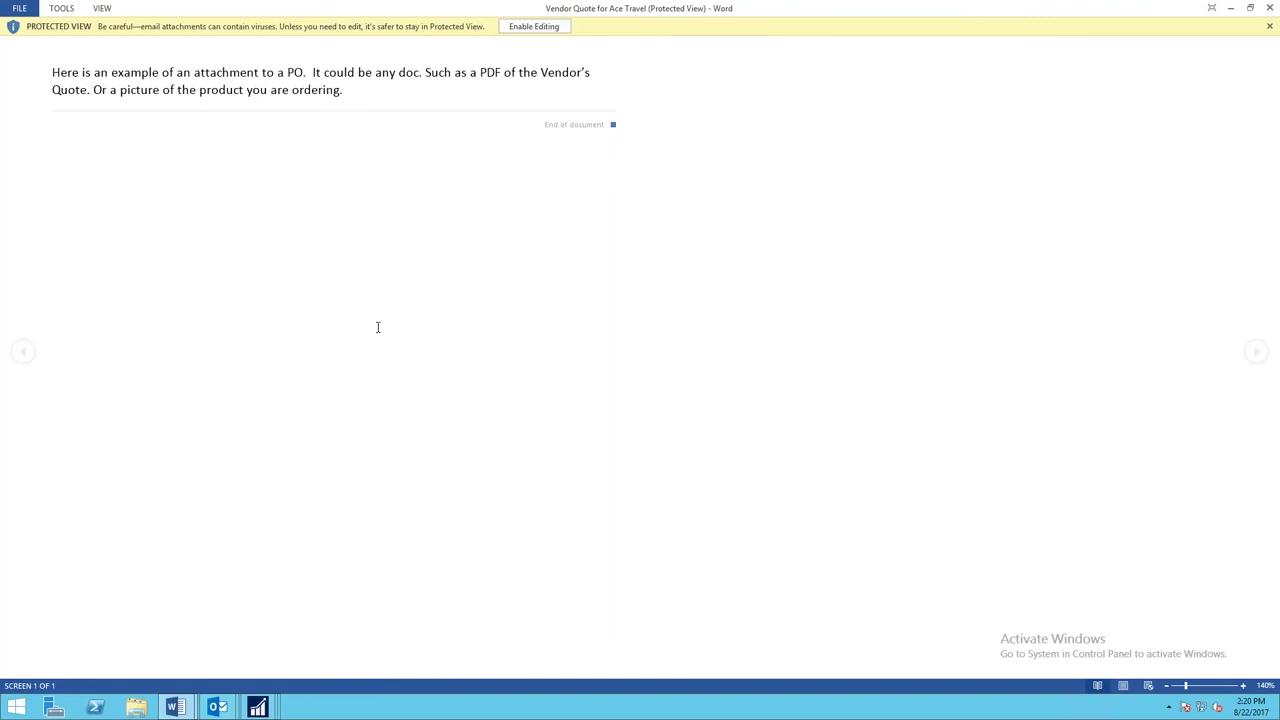
pyautogui.click(1271, 9)
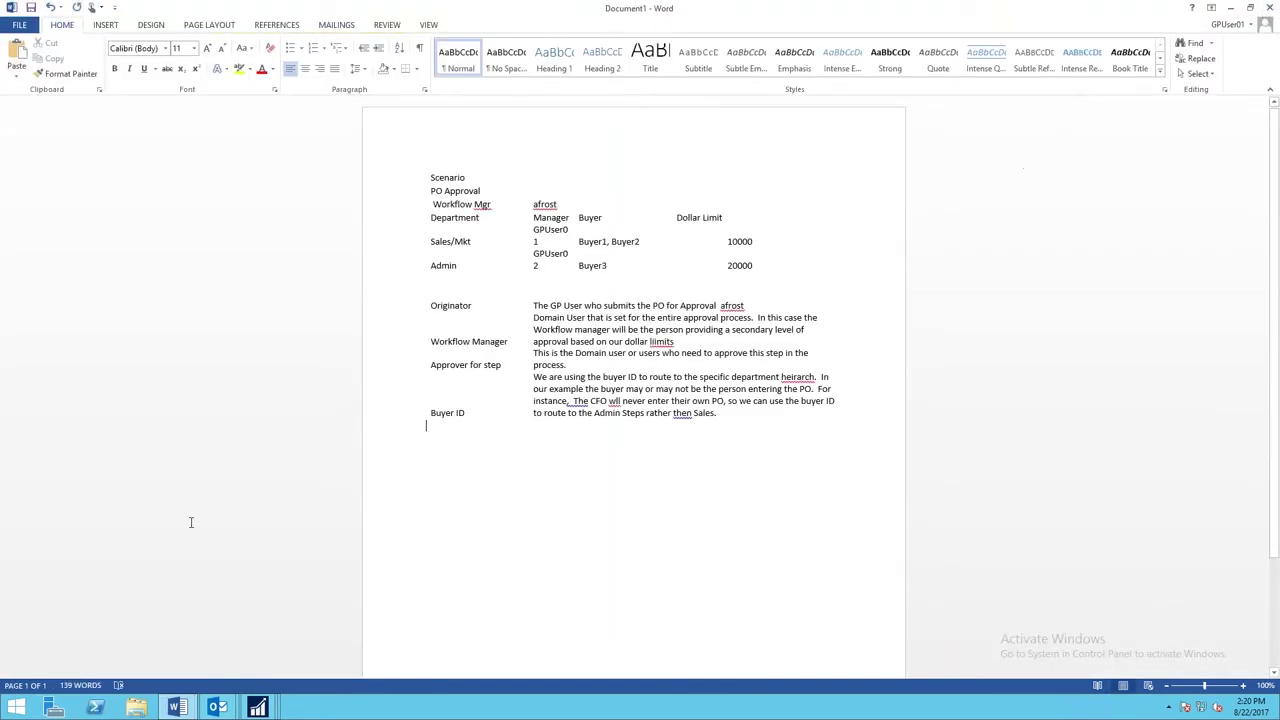
pyautogui.click(217, 707)
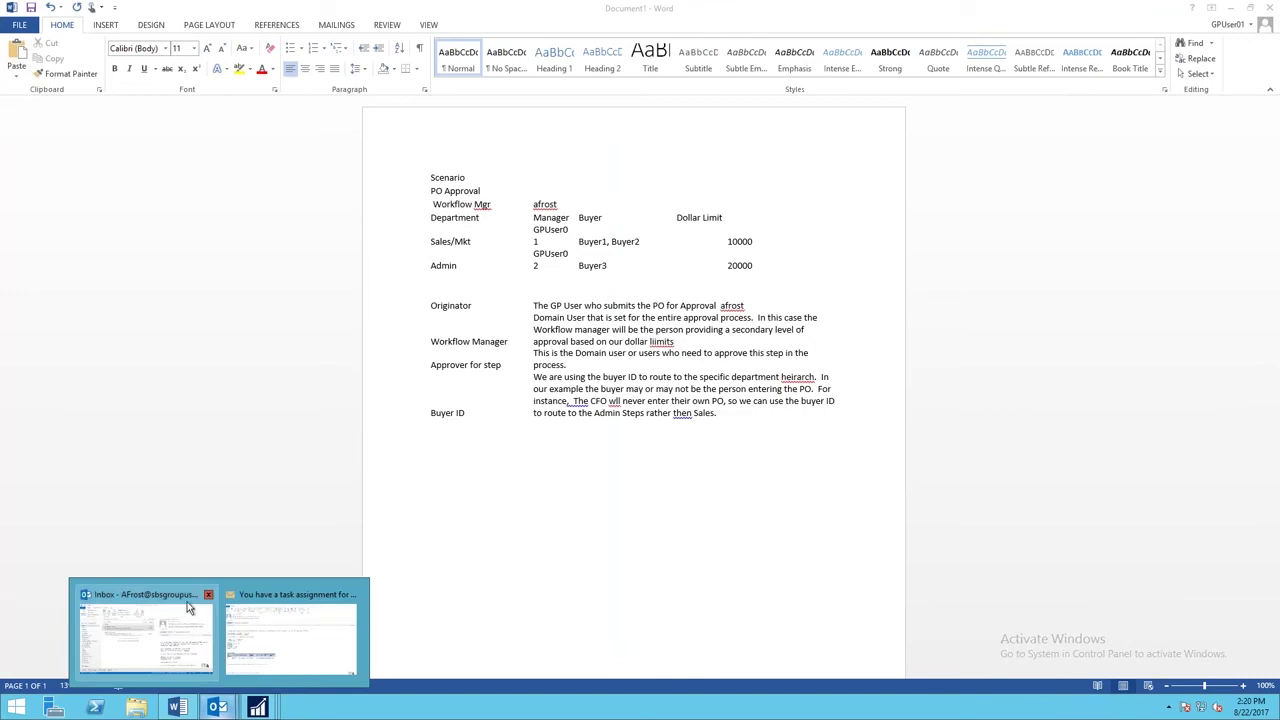
pyautogui.moveTo(160, 594)
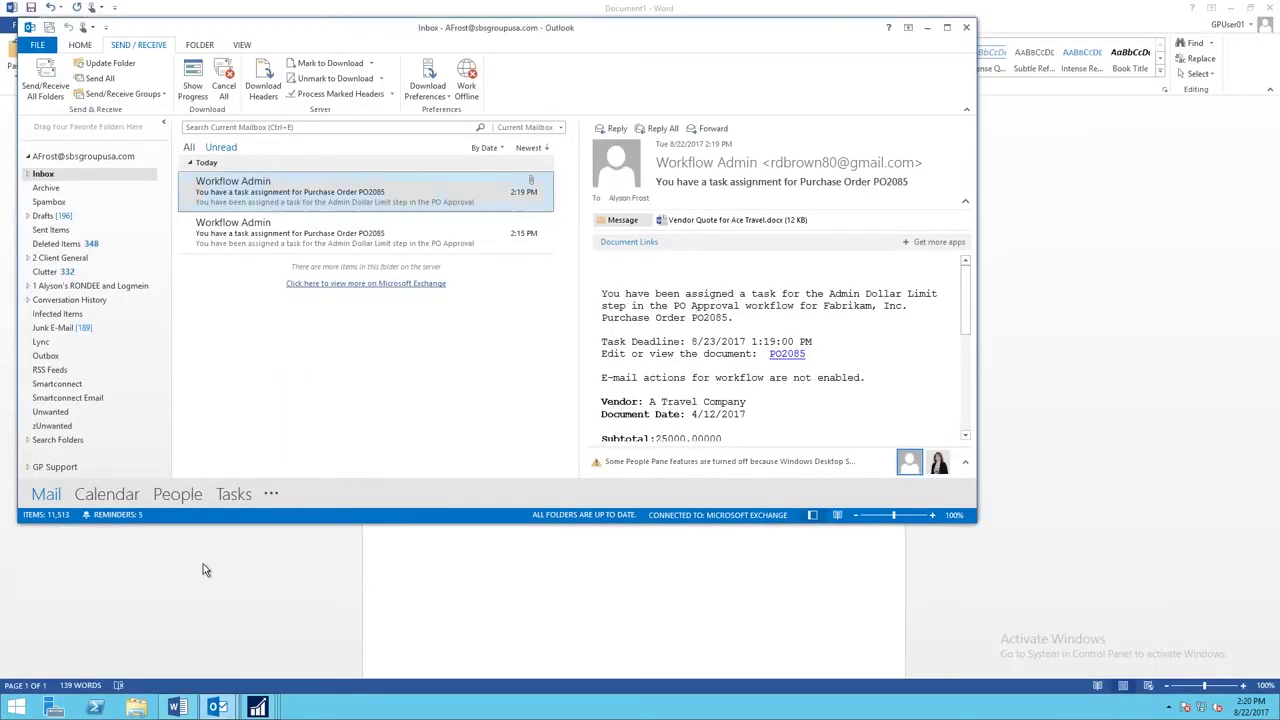
# Return to the originator's Dynamics GP, close the blank Purchase Order Entry window, and check the workflow tasks on the home page
pyautogui.moveTo(255, 692)
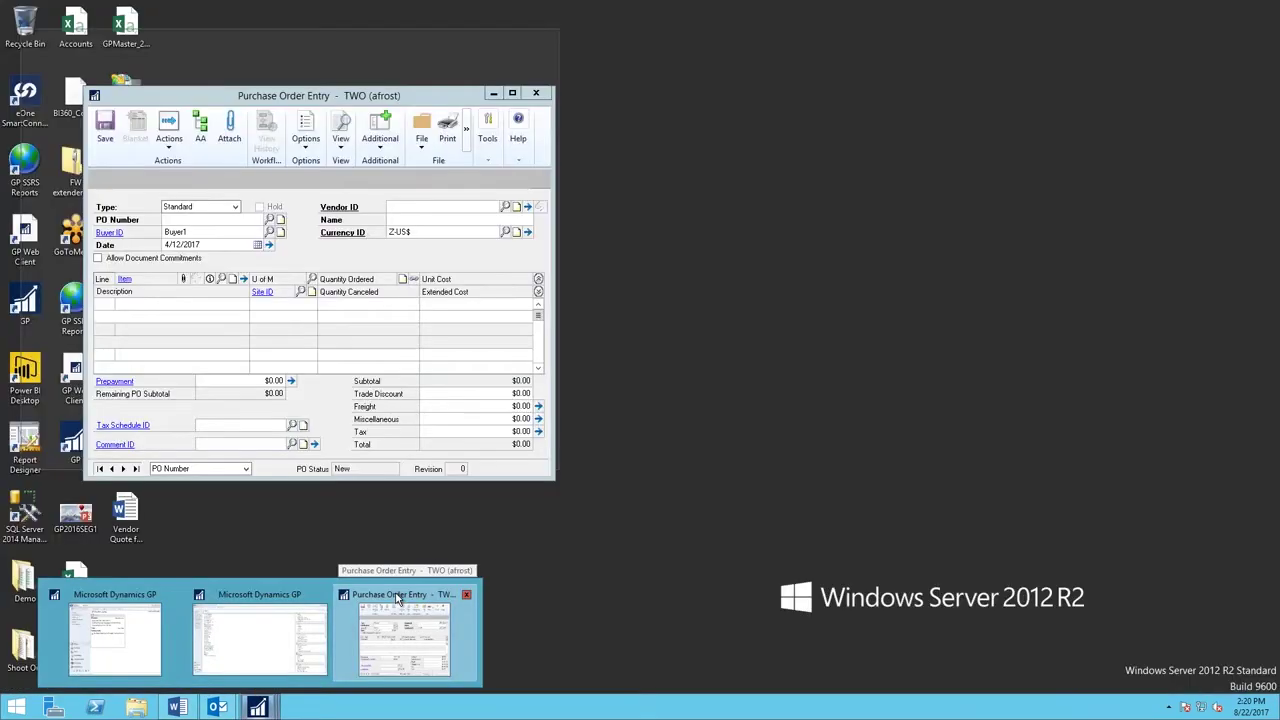
pyautogui.click(395, 598)
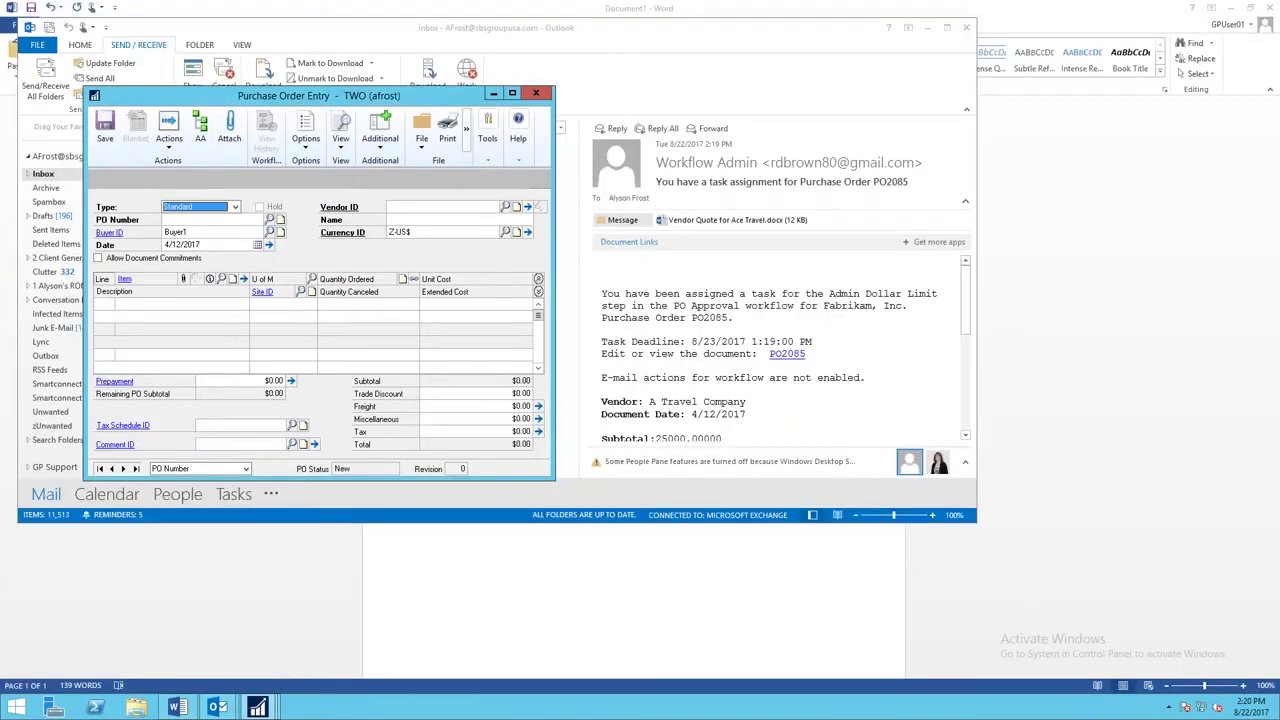
pyautogui.click(541, 94)
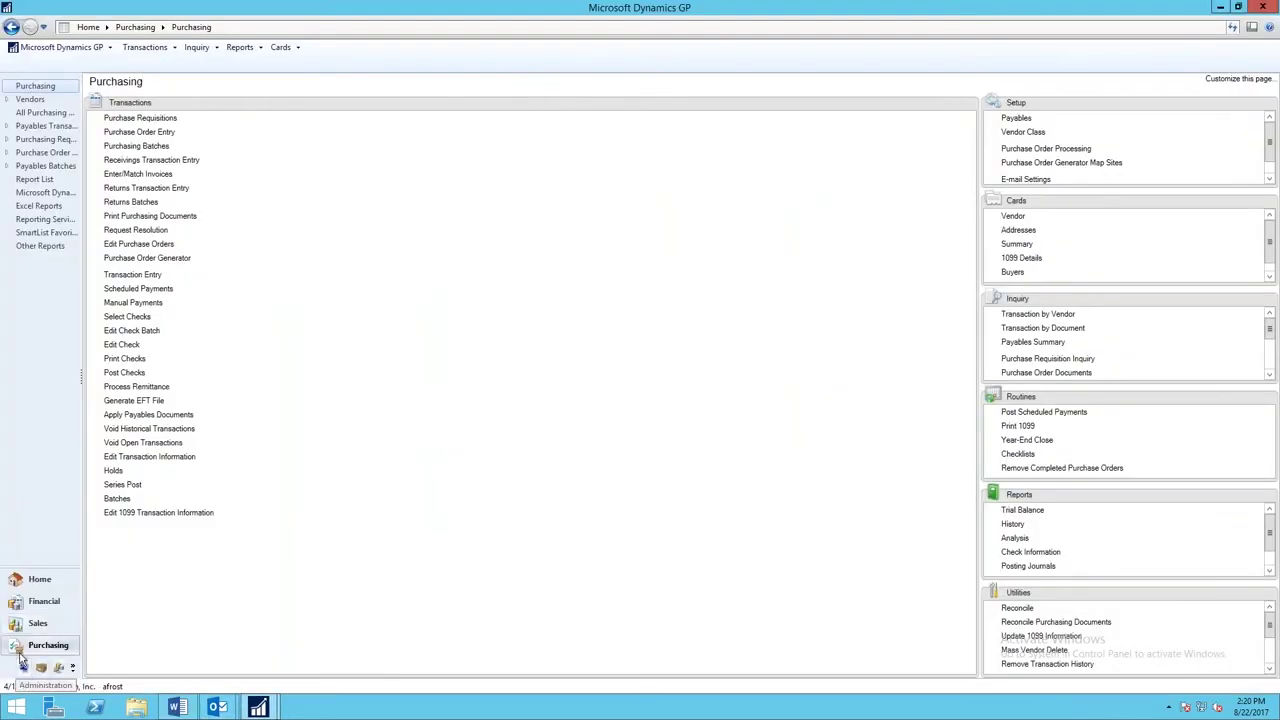
pyautogui.click(38, 580)
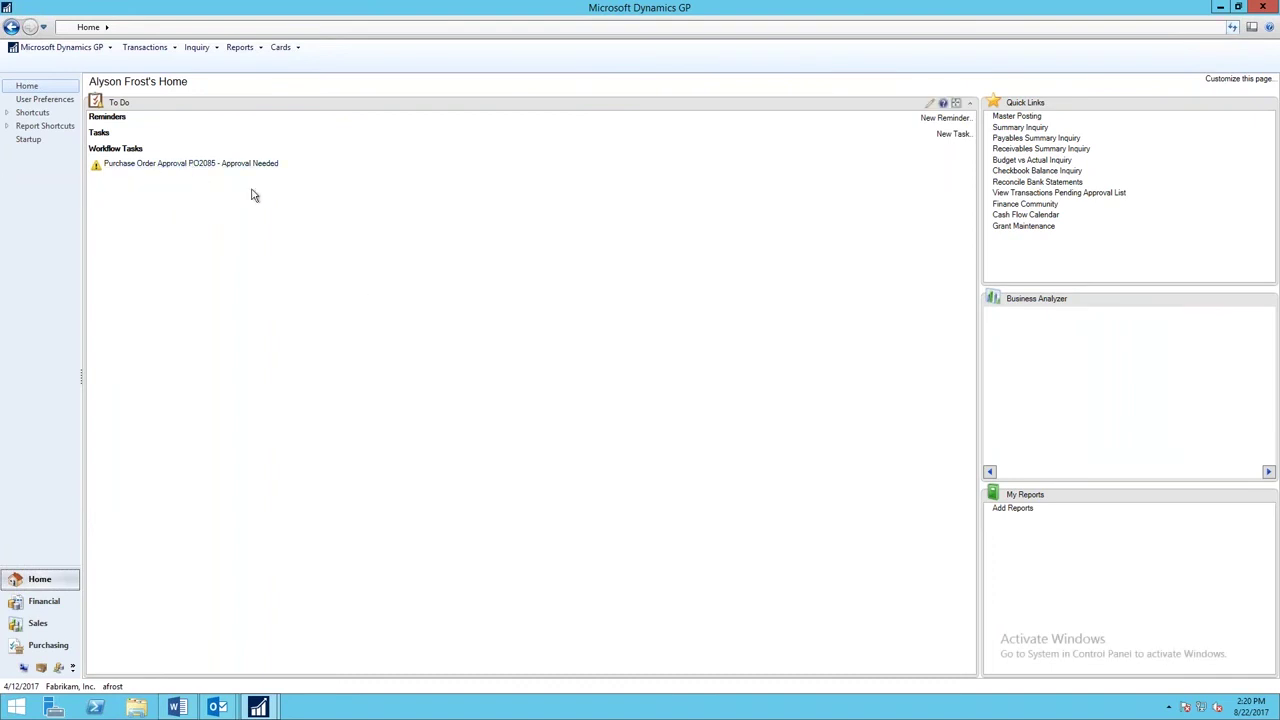
pyautogui.click(216, 708)
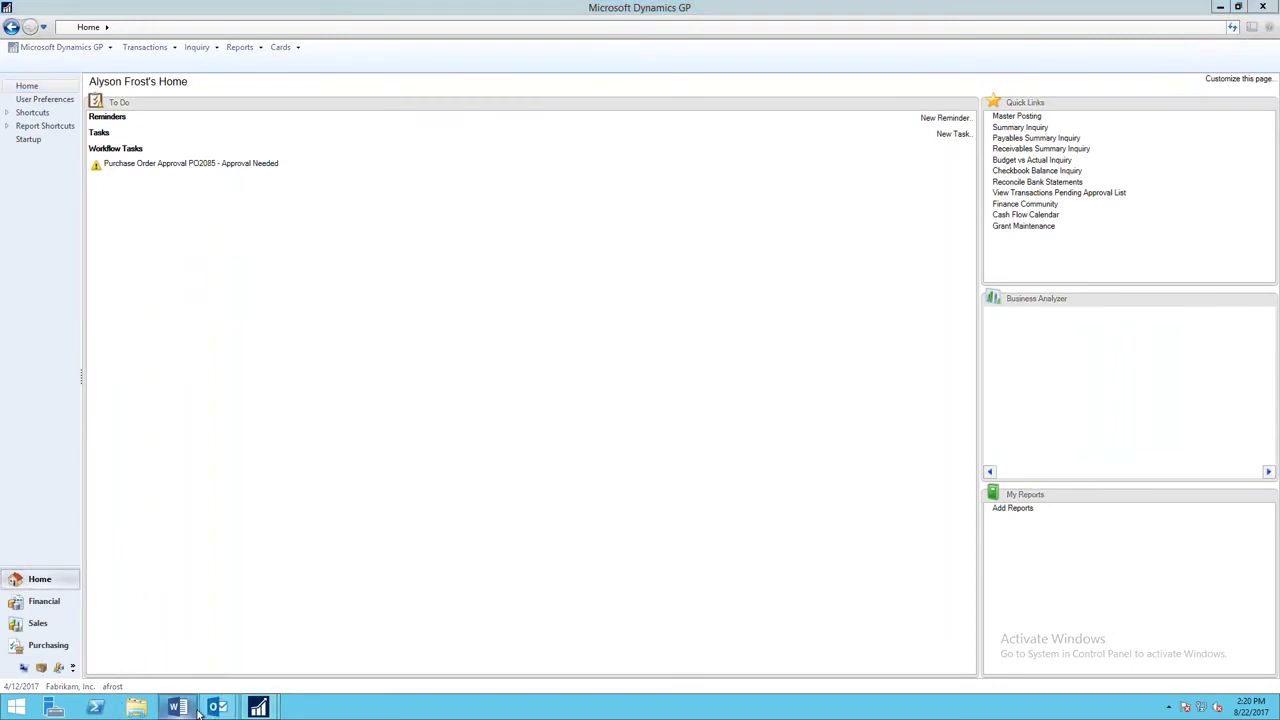
# Switch to the GPUser01 Dynamics GP window and open the purchase order from its approval workflow task
pyautogui.moveTo(258, 708)
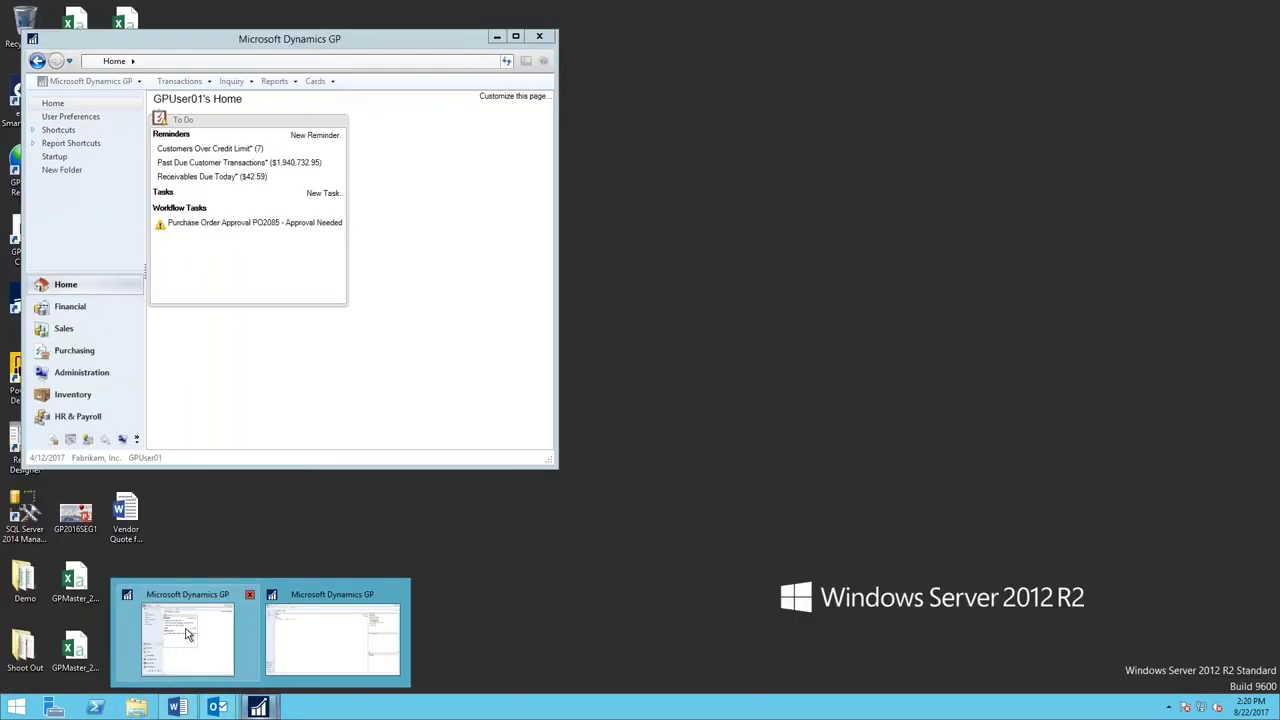
pyautogui.click(184, 632)
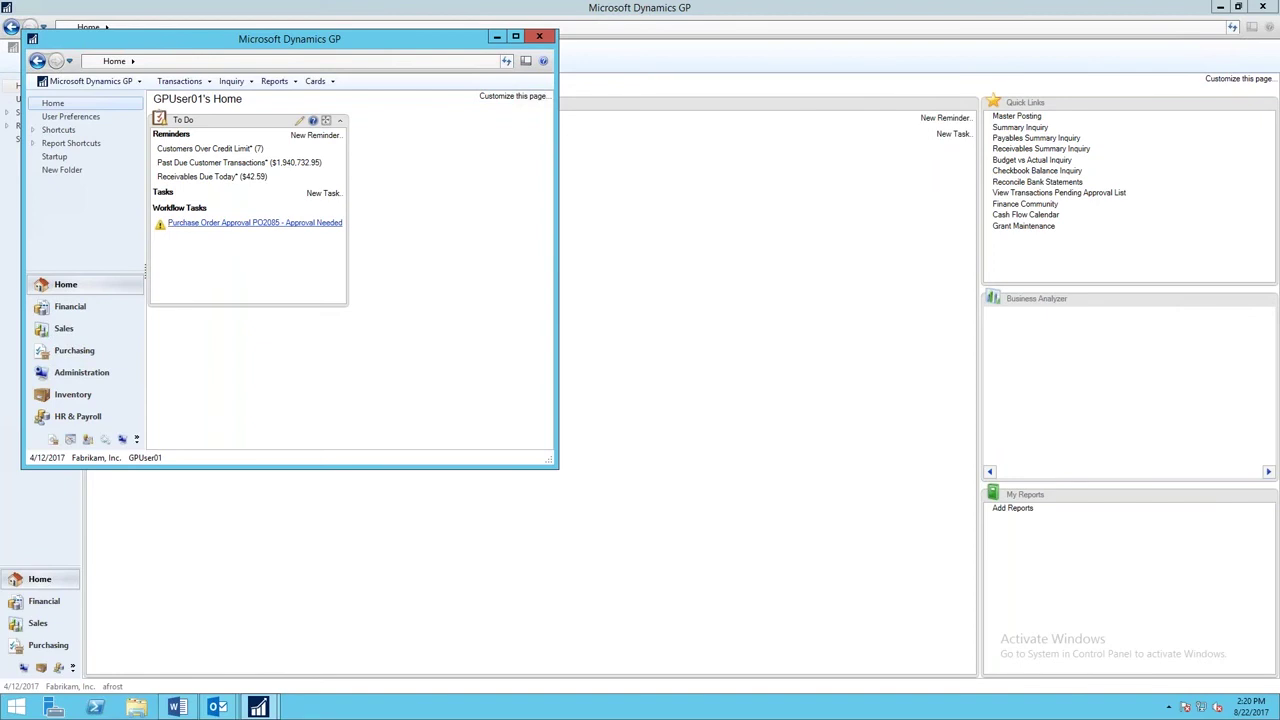
pyautogui.click(255, 222)
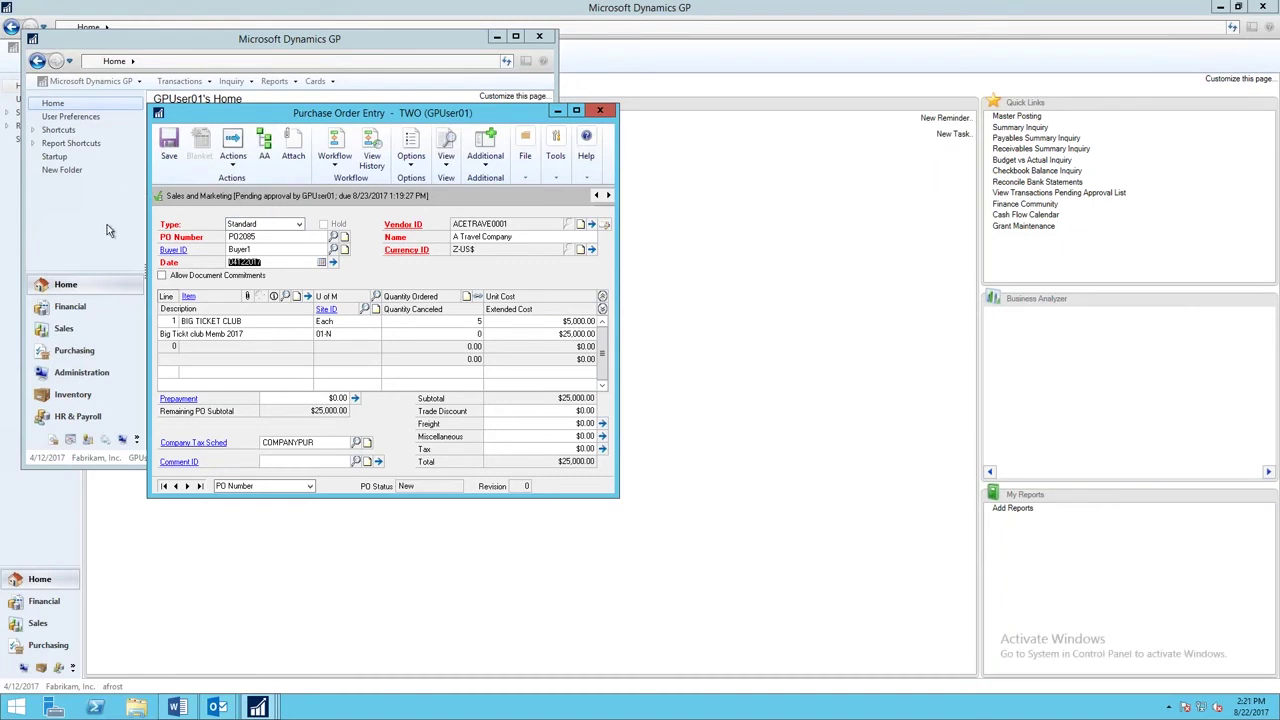
# Preview the purchase order's attachment "Vendor Quote for Ace Travel.docx", then close Word and the attachment window
pyautogui.click(291, 148)
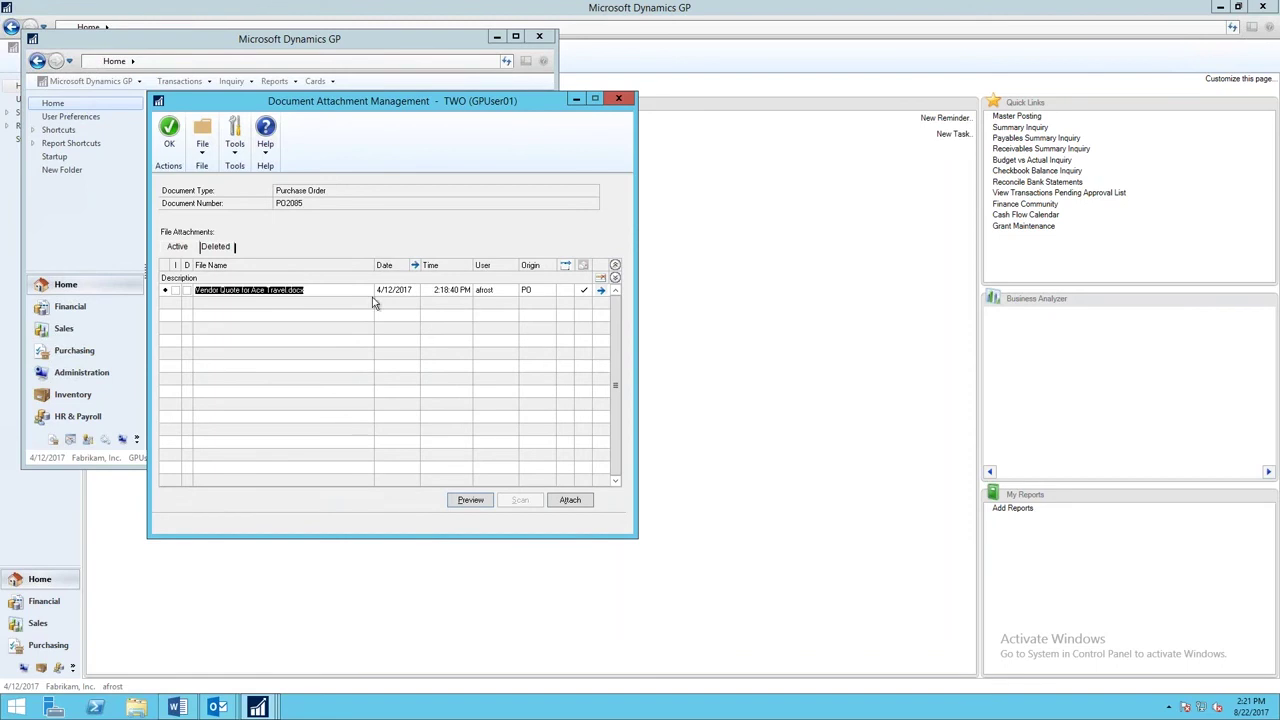
pyautogui.click(471, 502)
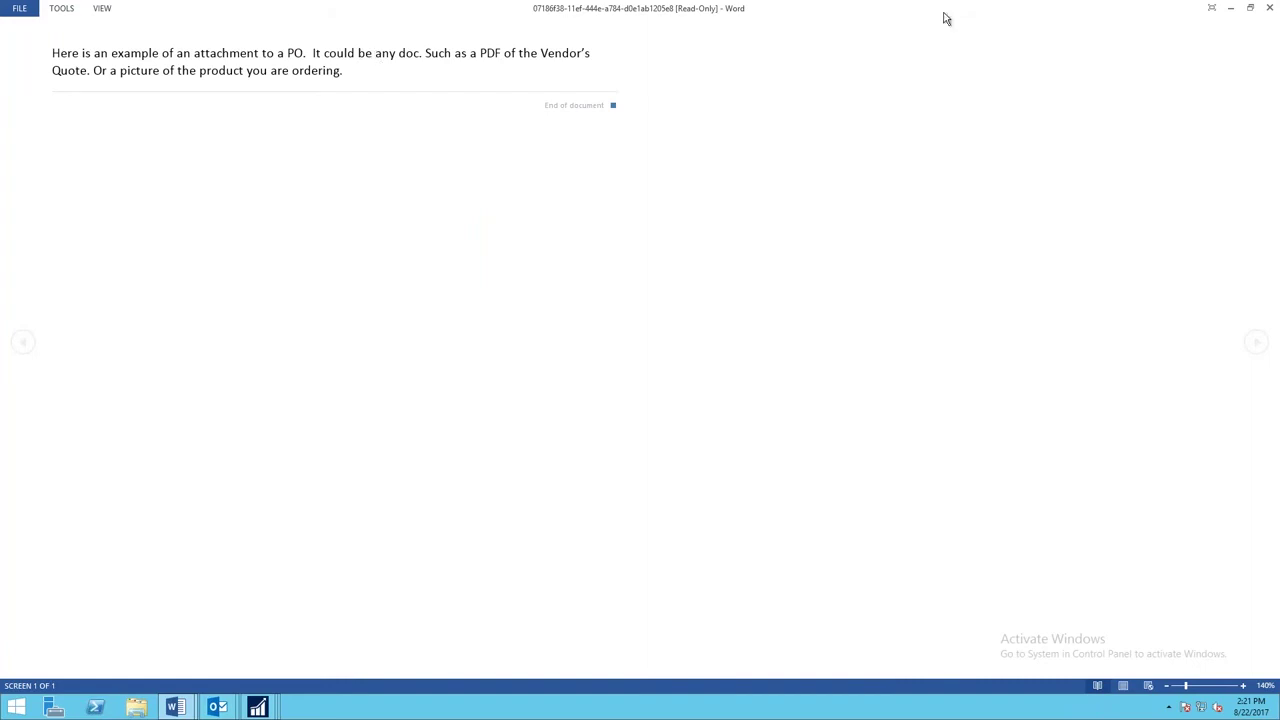
pyautogui.click(1271, 9)
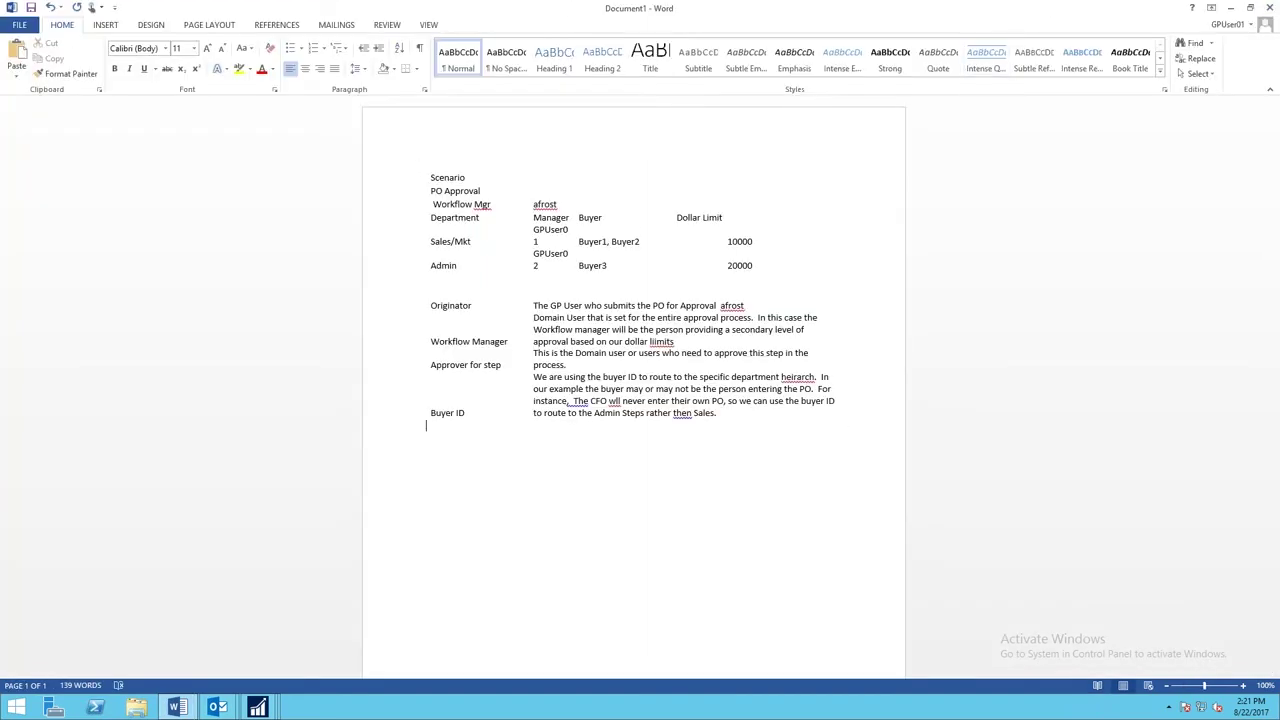
pyautogui.click(1271, 9)
pyautogui.click(645, 378)
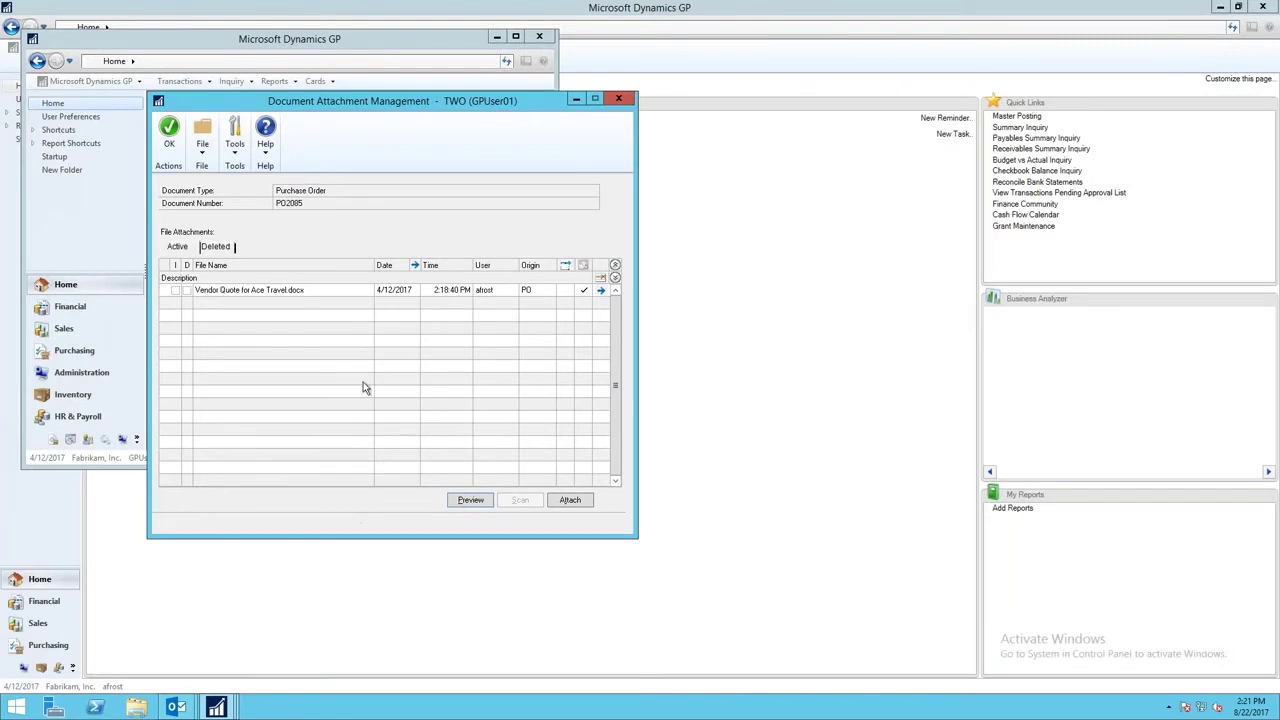
pyautogui.click(171, 128)
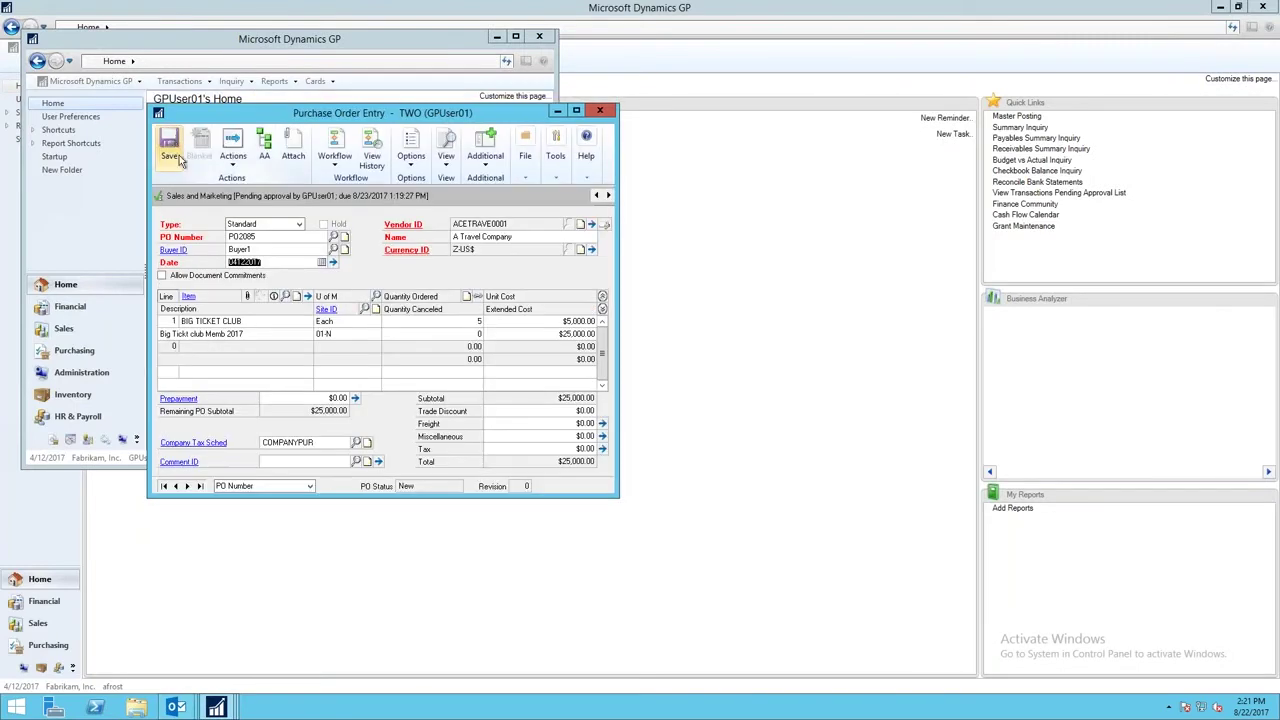
# Approve the purchase order with the comment "Please send me a copy of the po when you are done as I nned for my records" and close Purchase Order Entry
pyautogui.click(338, 152)
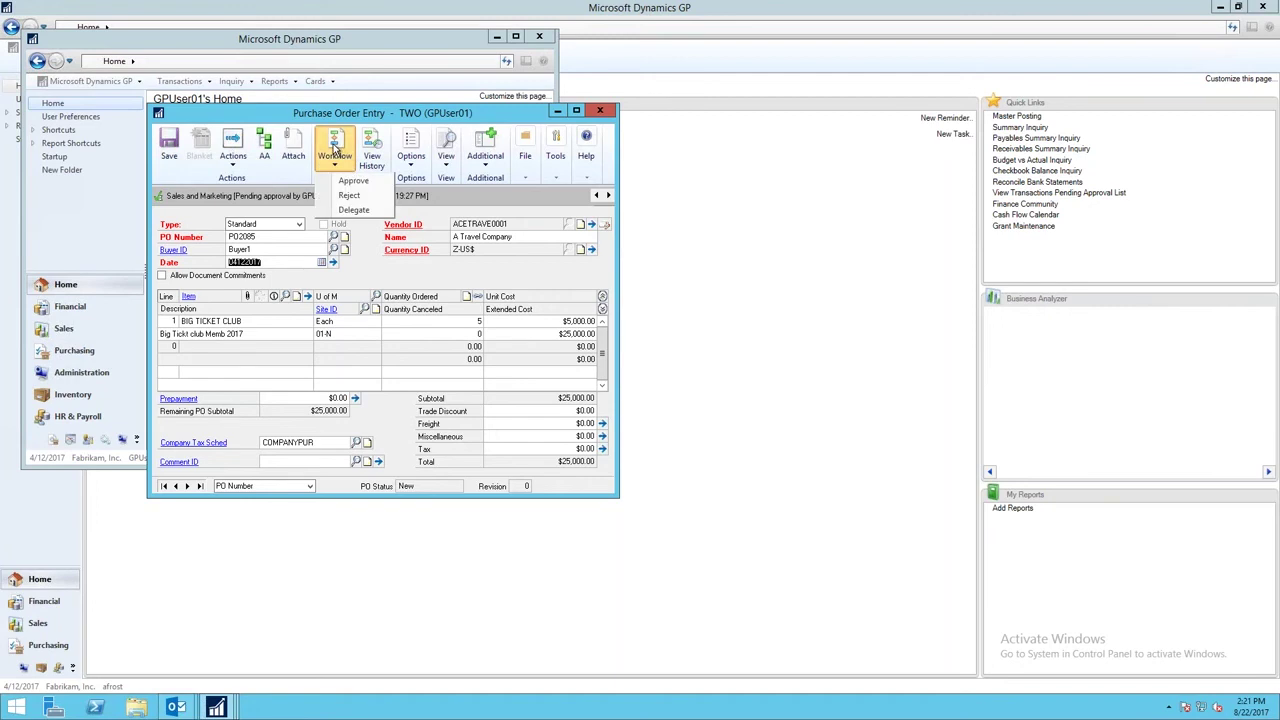
pyautogui.click(345, 183)
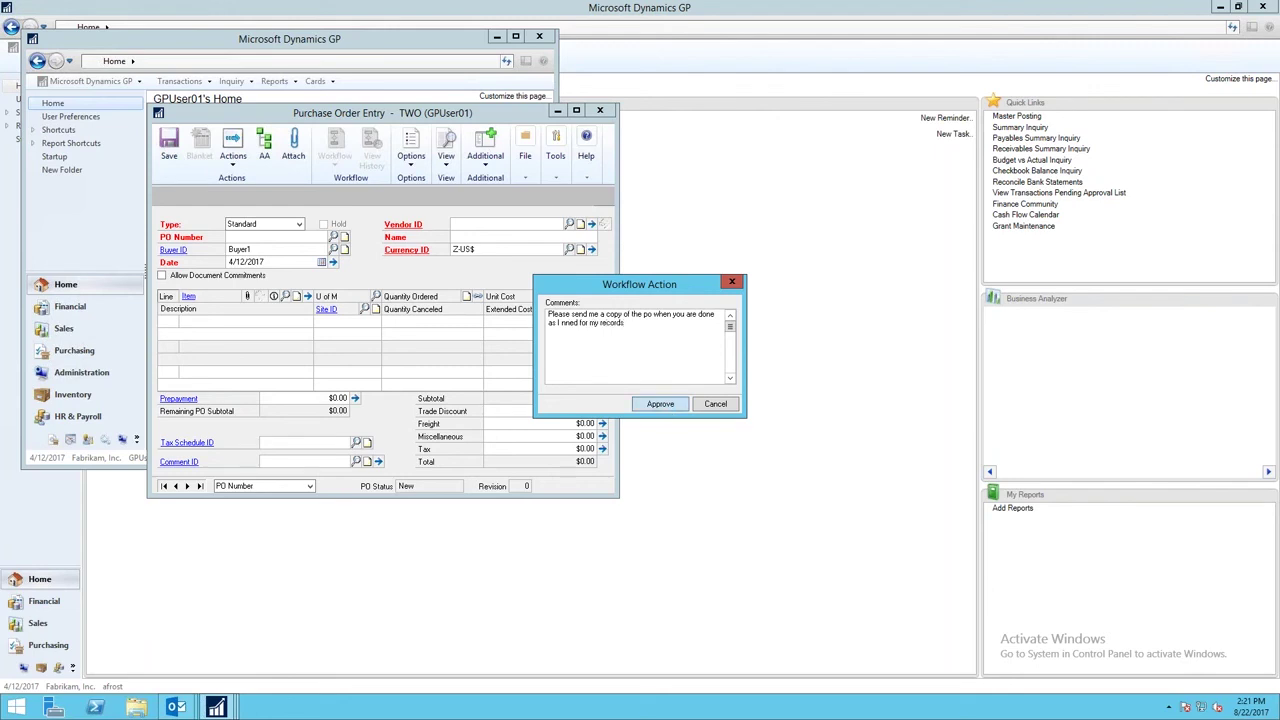
pyautogui.click(599, 112)
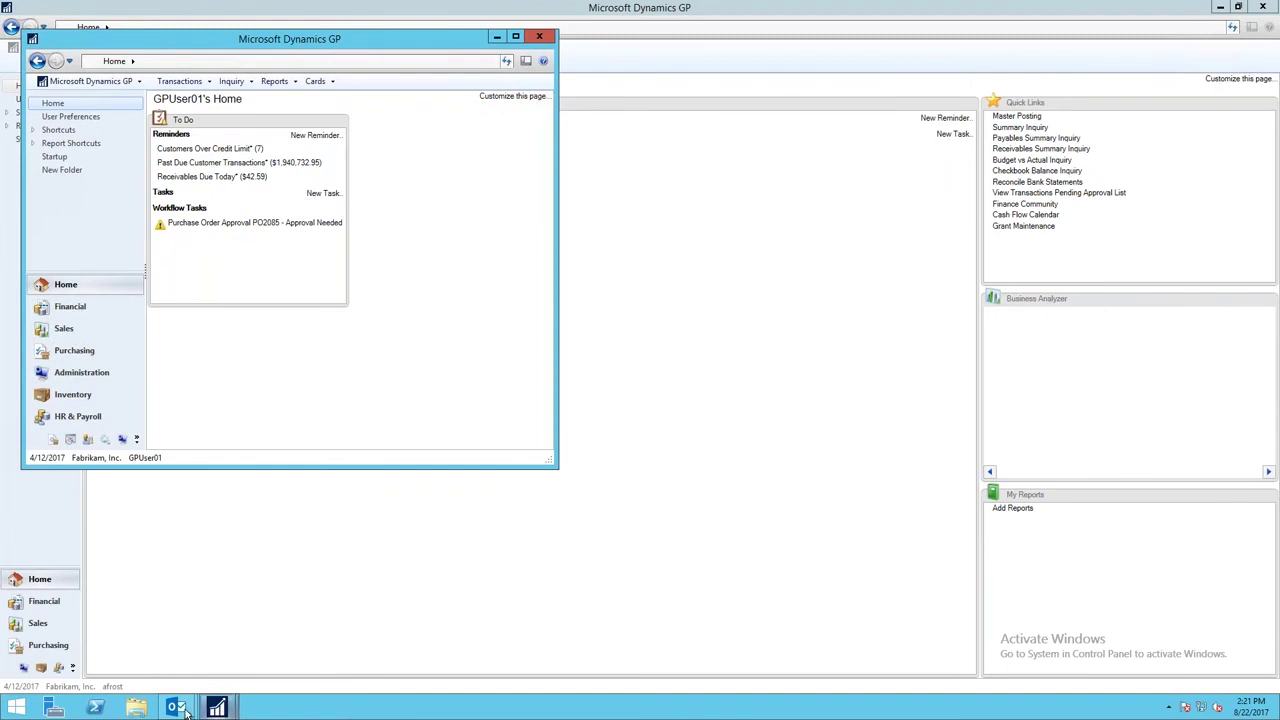
# Switch to Outlook and compare the newest task assignment message with the two earlier ones
pyautogui.moveTo(185, 711)
pyautogui.click(128, 600)
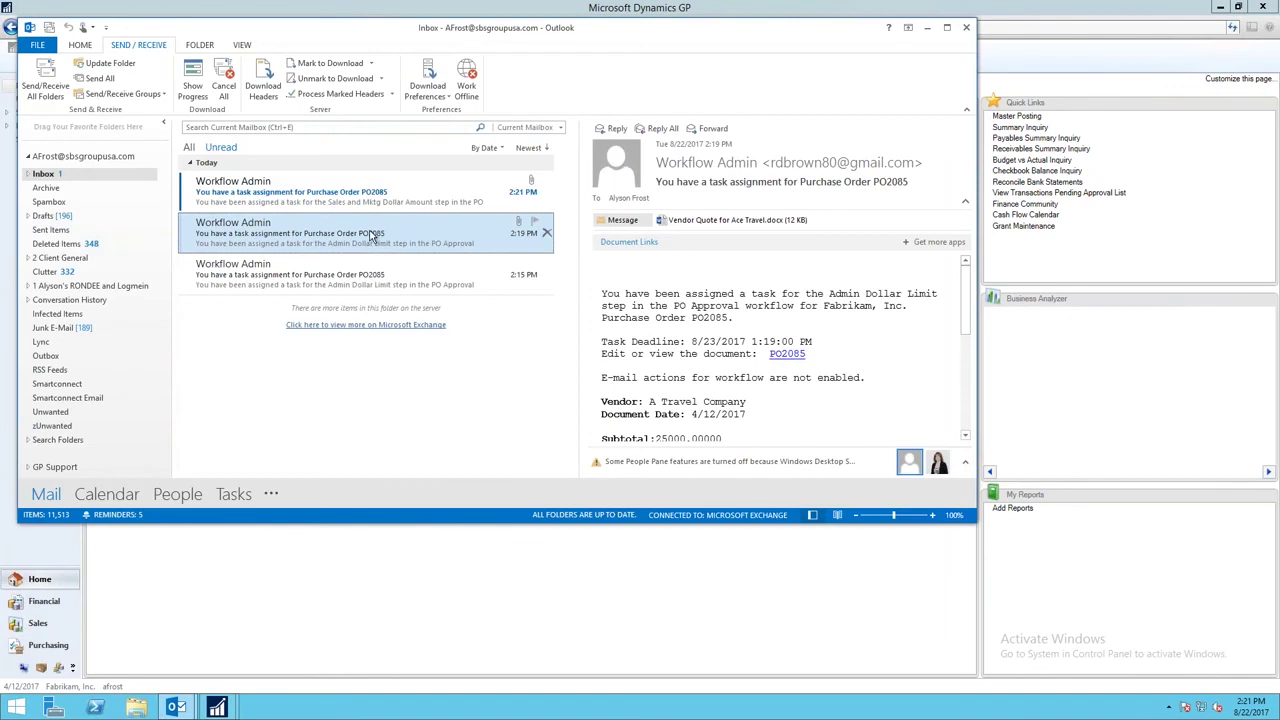
pyautogui.click(338, 198)
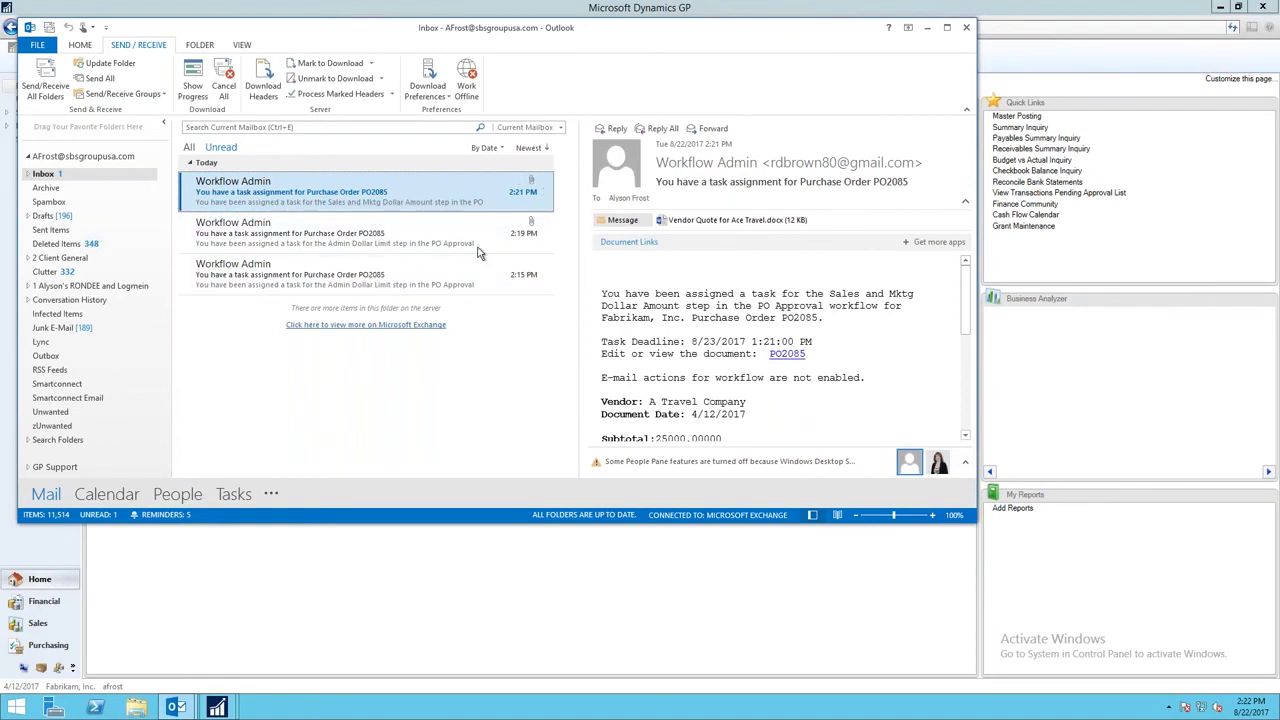
pyautogui.click(324, 242)
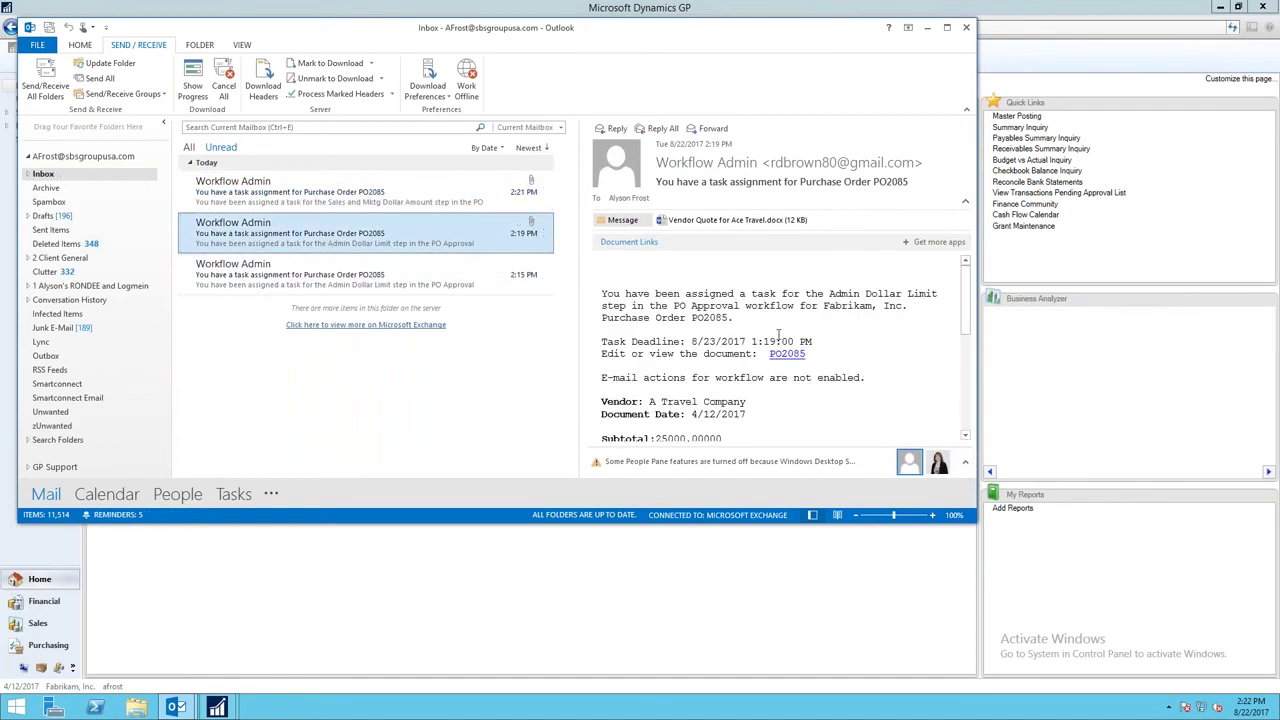
pyautogui.click(335, 280)
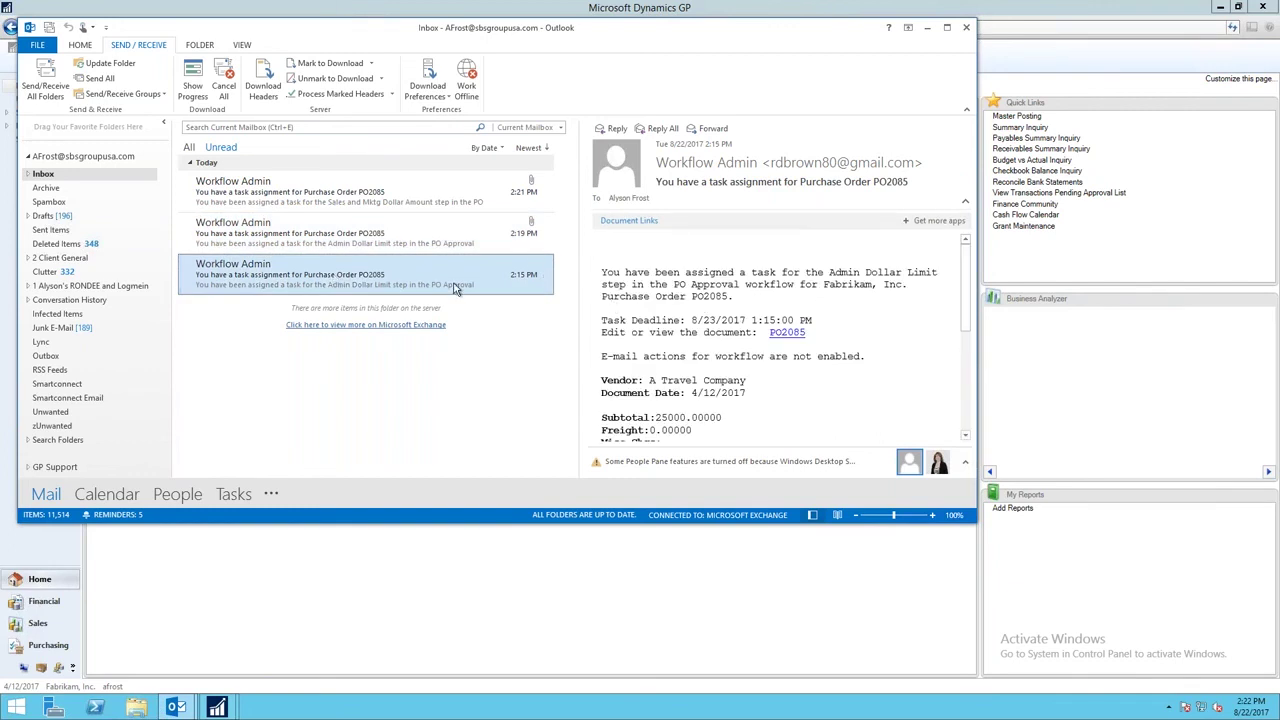
pyautogui.click(305, 203)
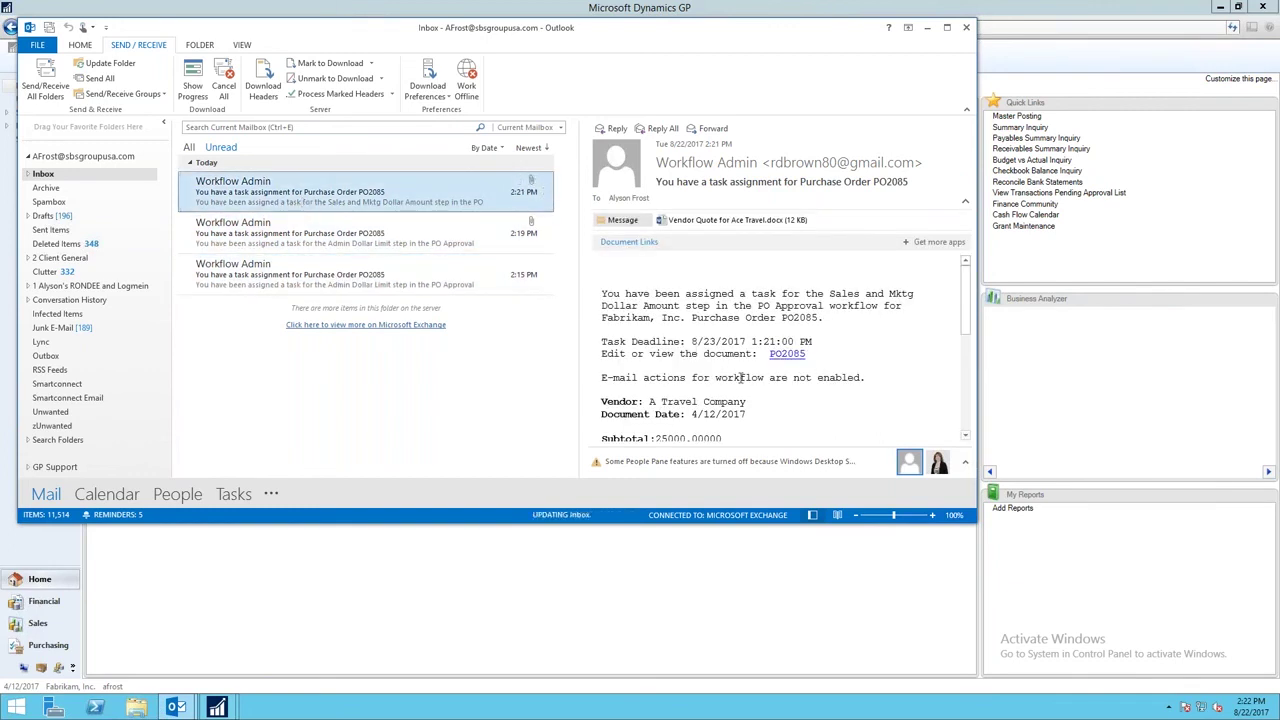
# Maximize Outlook to read the Sales and Mktg Dollar Amount task message in full, then close Outlook
pyautogui.click(946, 27)
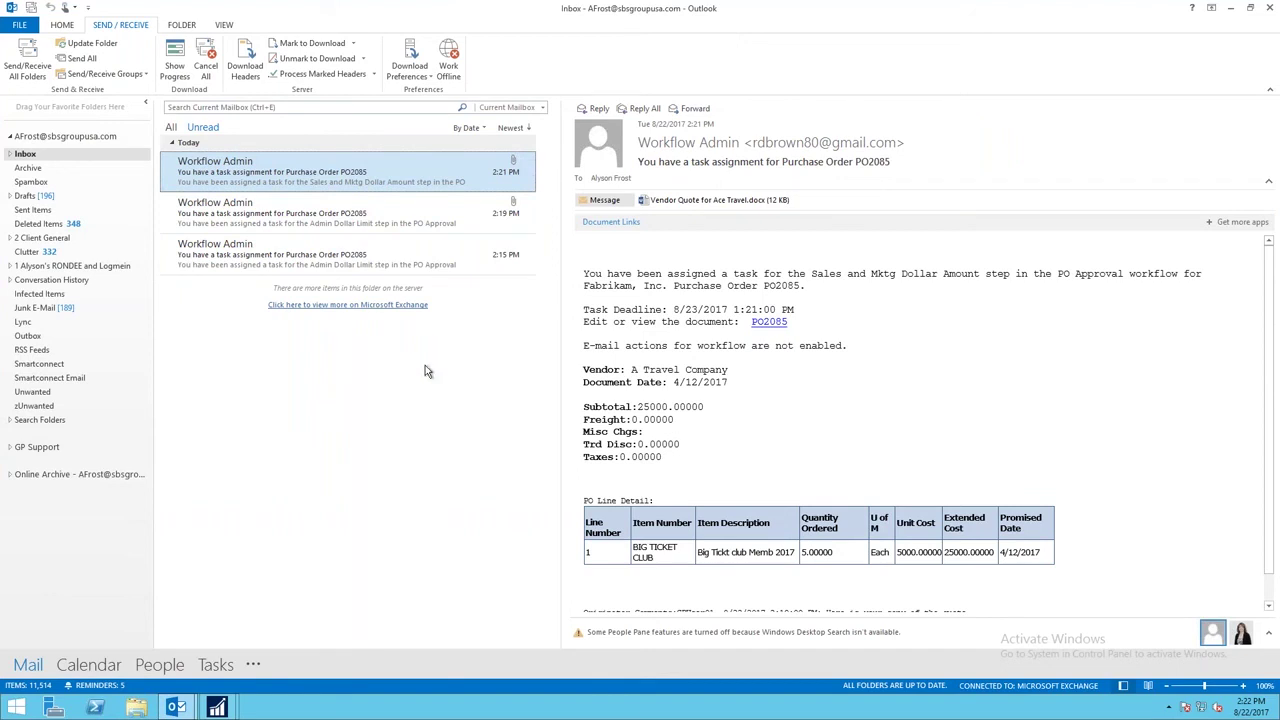
pyautogui.click(855, 284)
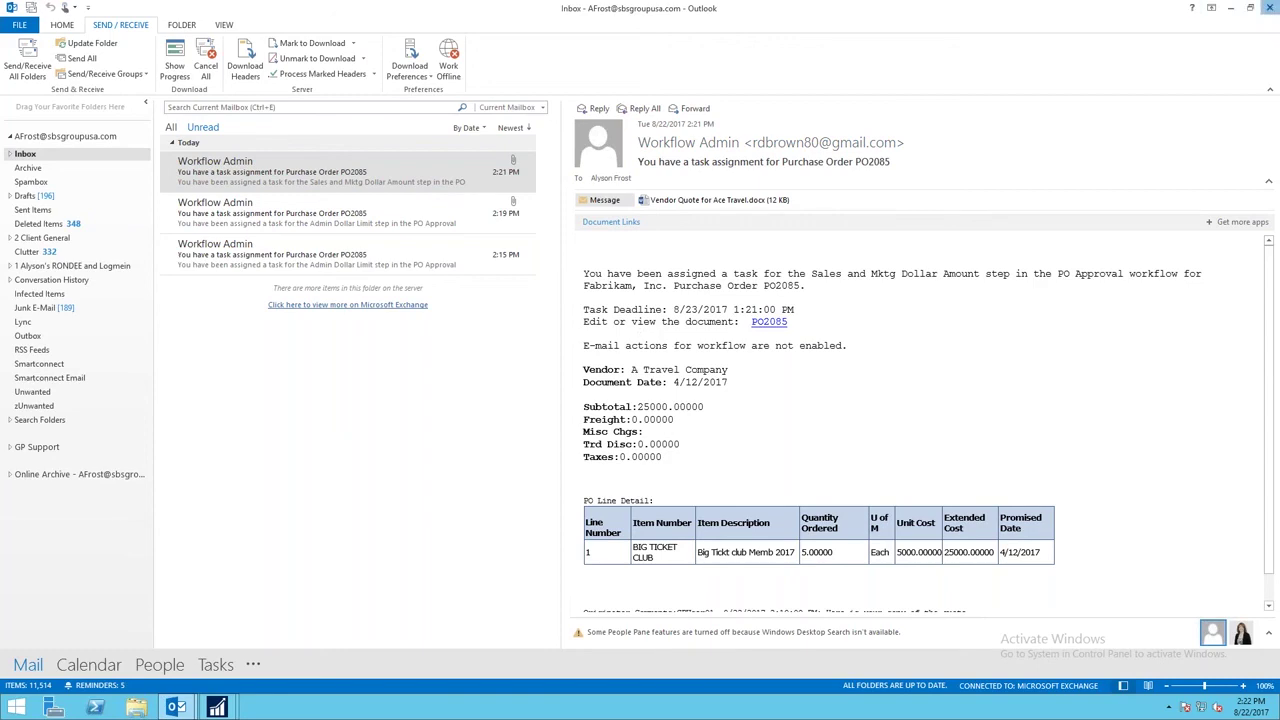
pyautogui.click(1270, 7)
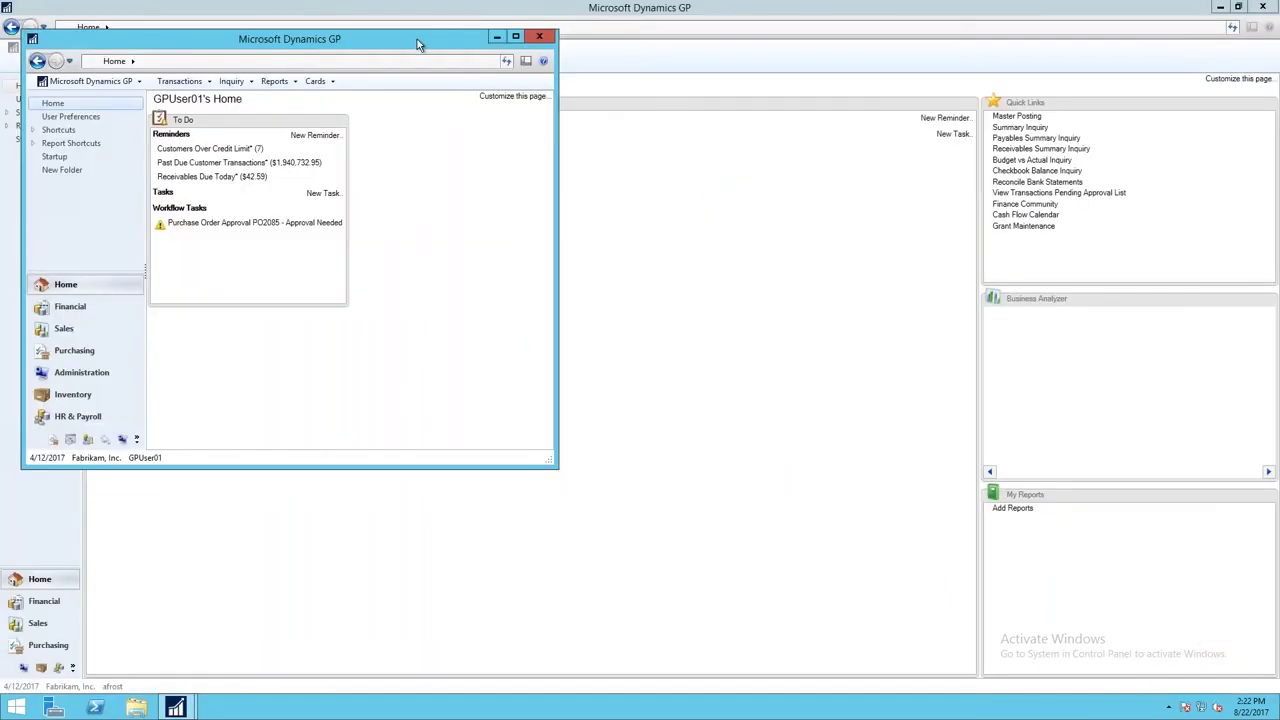
# Maximize the GPUser01 Dynamics GP window, open its listed approval task, and close the resulting Purchase Order Entry window
pyautogui.moveTo(434, 40); pyautogui.dragTo(609, 36)
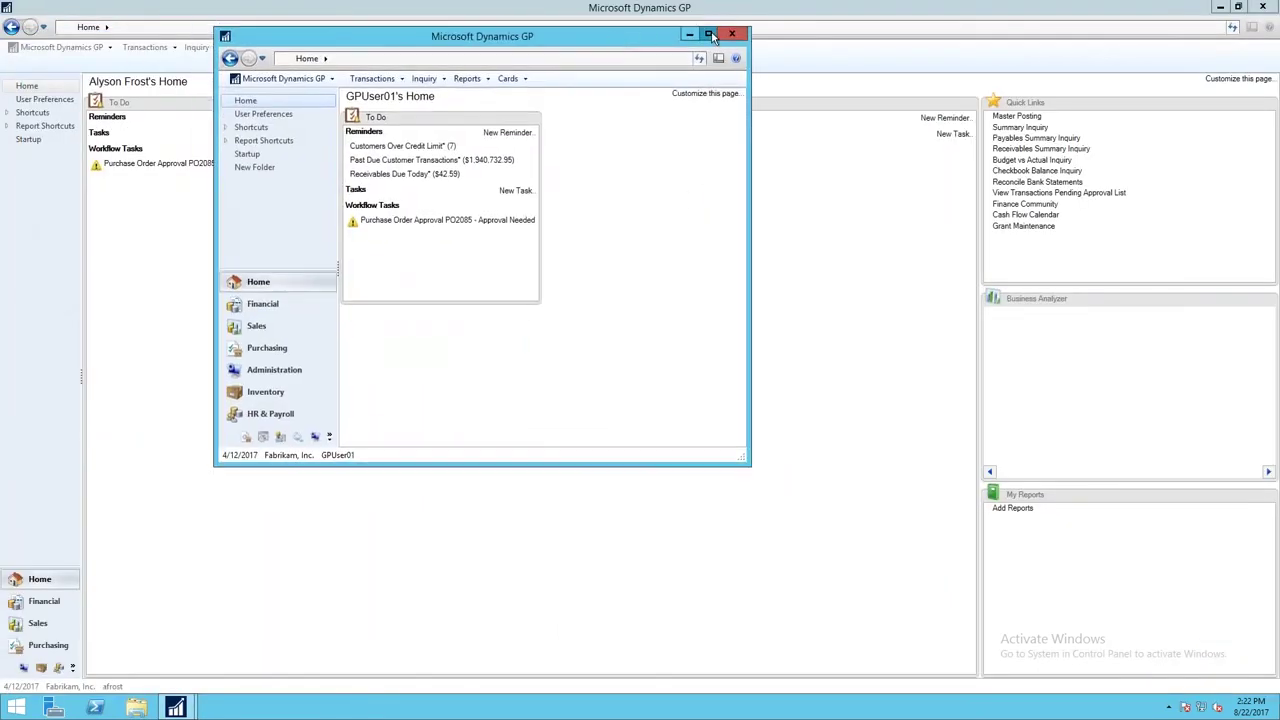
pyautogui.click(709, 33)
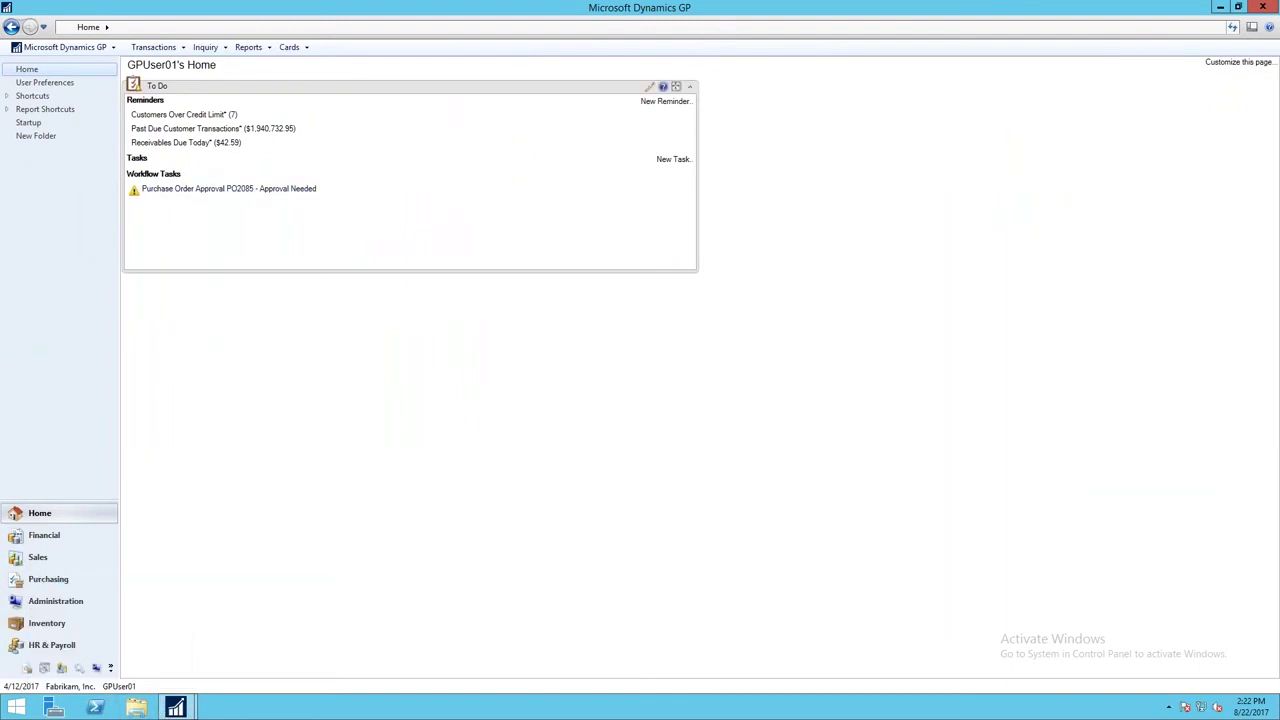
pyautogui.click(229, 188)
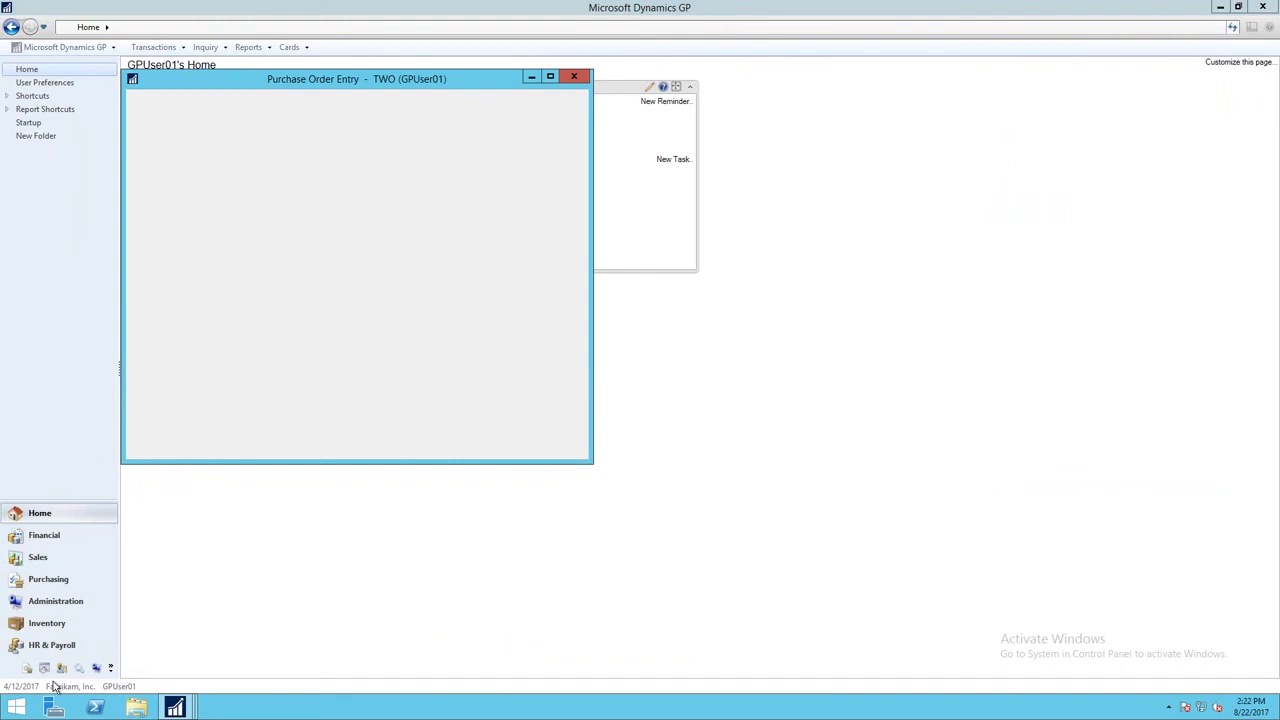
pyautogui.click(573, 77)
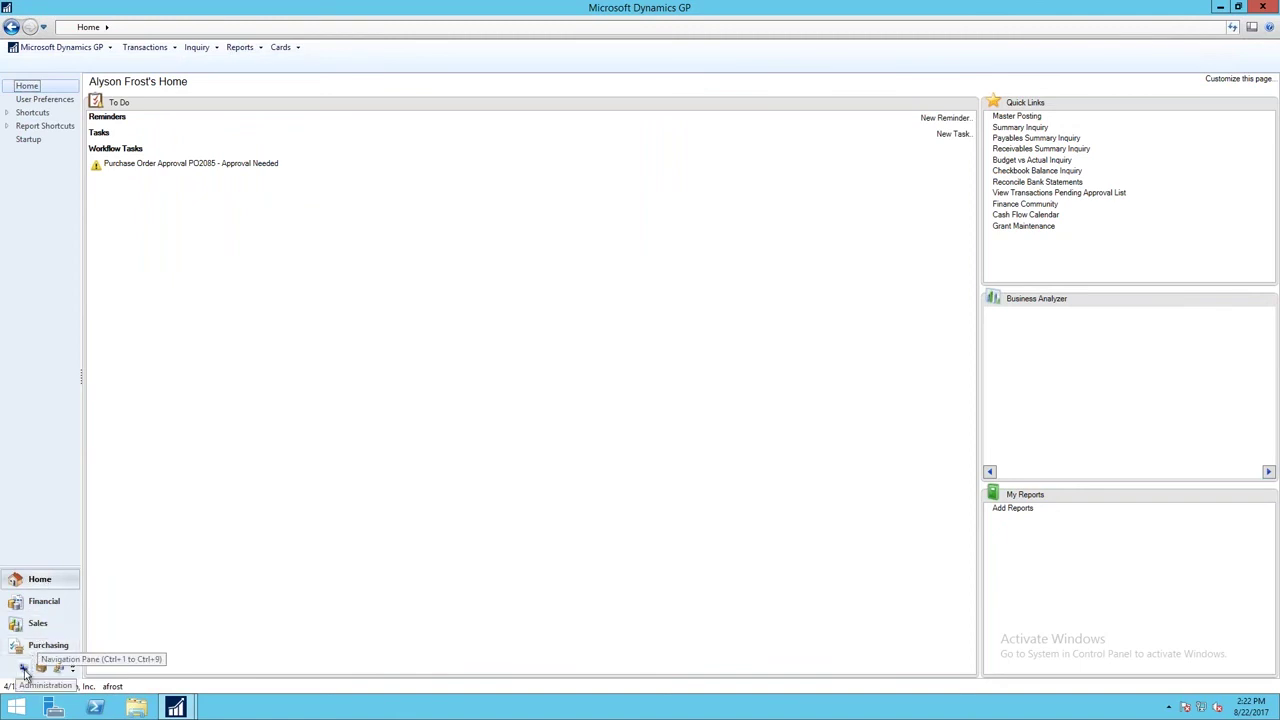
# Open Workflow Maintenance from the company workflow setup in the originator's Administration area
pyautogui.click(25, 671)
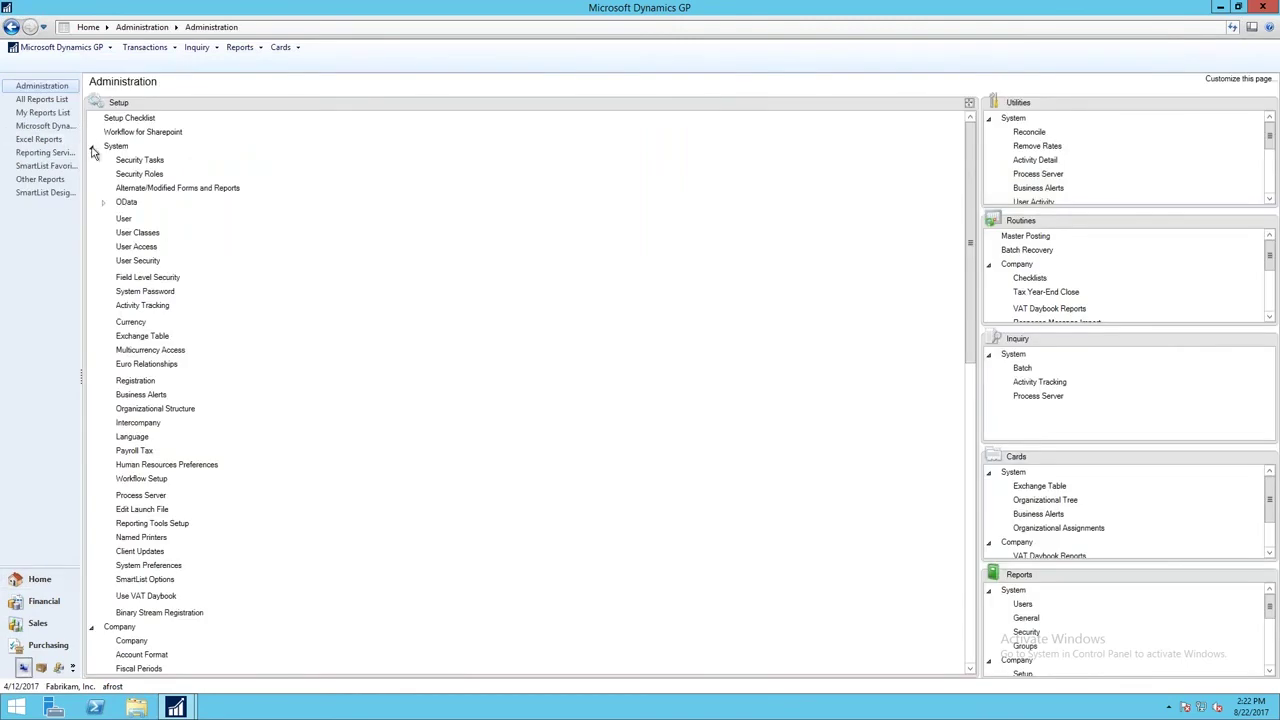
pyautogui.click(92, 147)
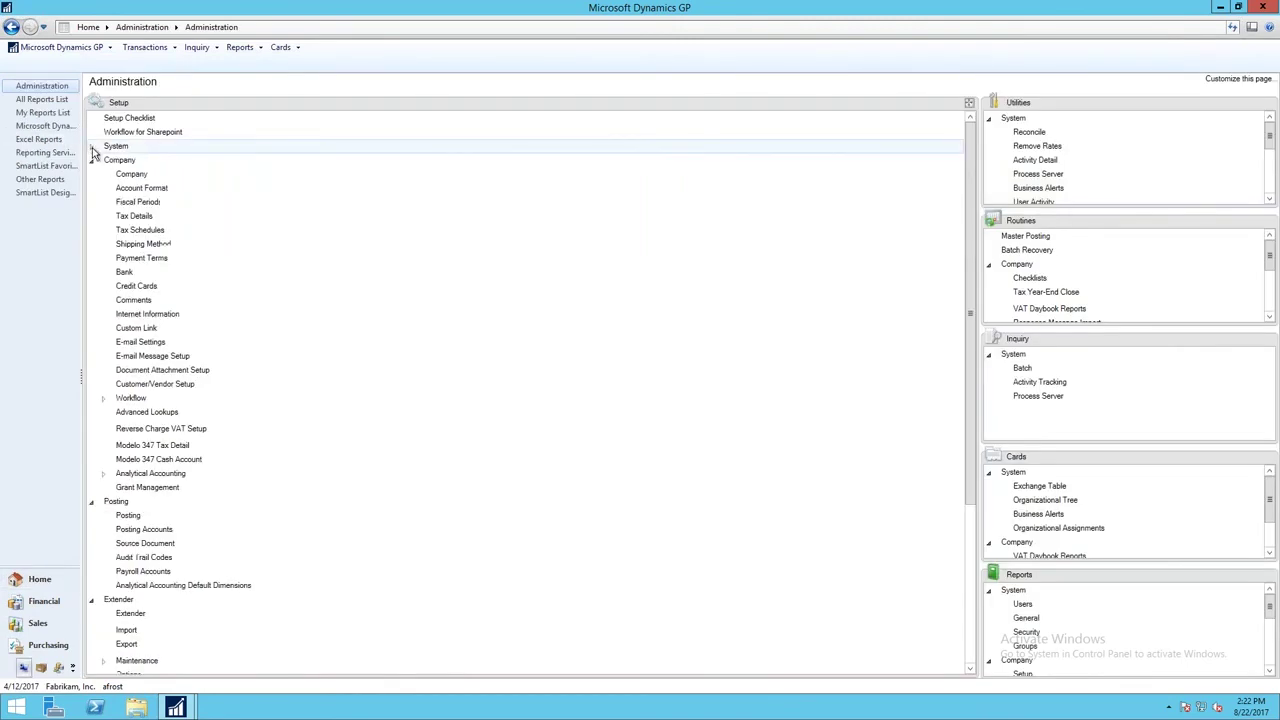
pyautogui.click(102, 398)
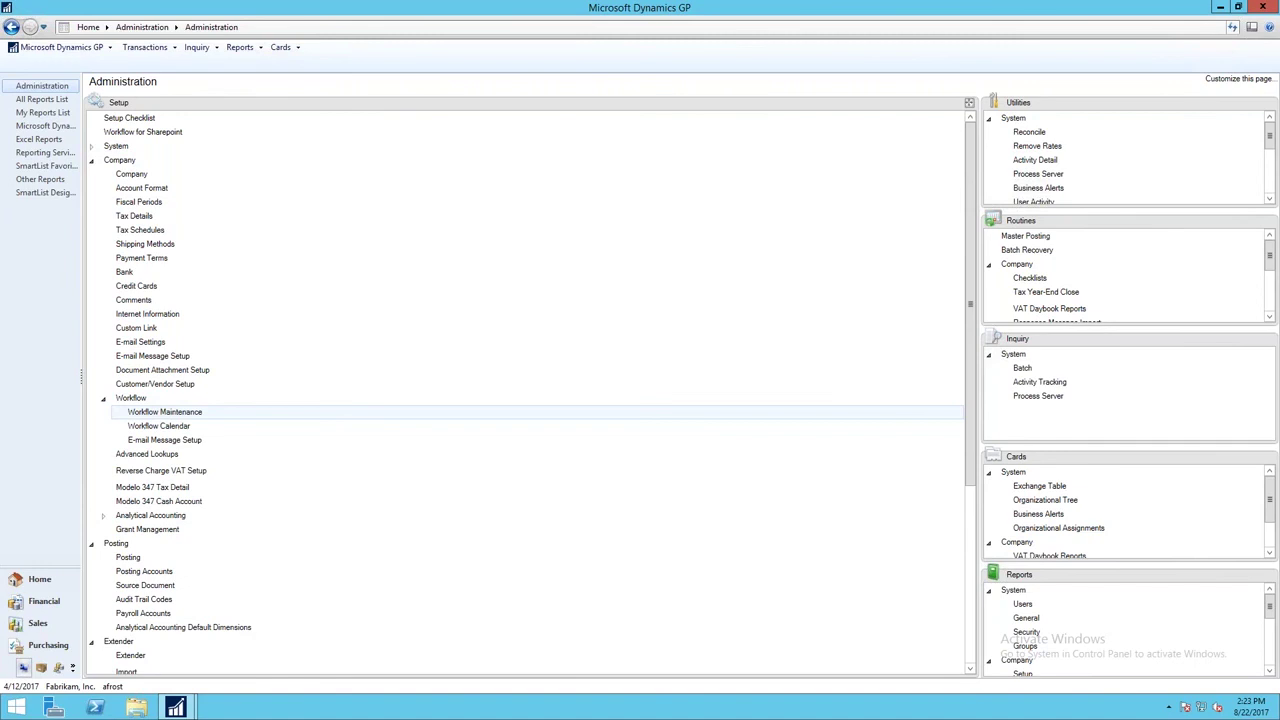
pyautogui.click(165, 412)
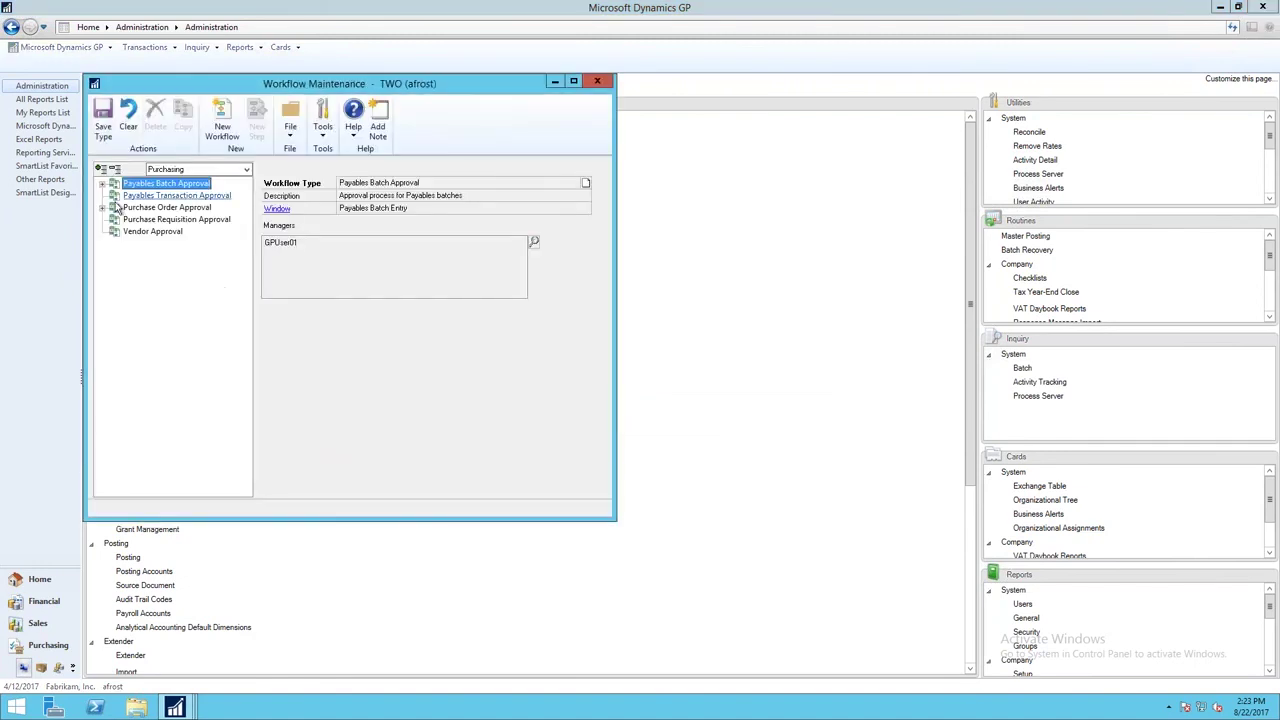
# Examine the Sales and Marketing step and its Sales and Mktg Dollar Amount follow-up step under the PO Approval workflow
pyautogui.click(102, 207)
pyautogui.click(114, 219)
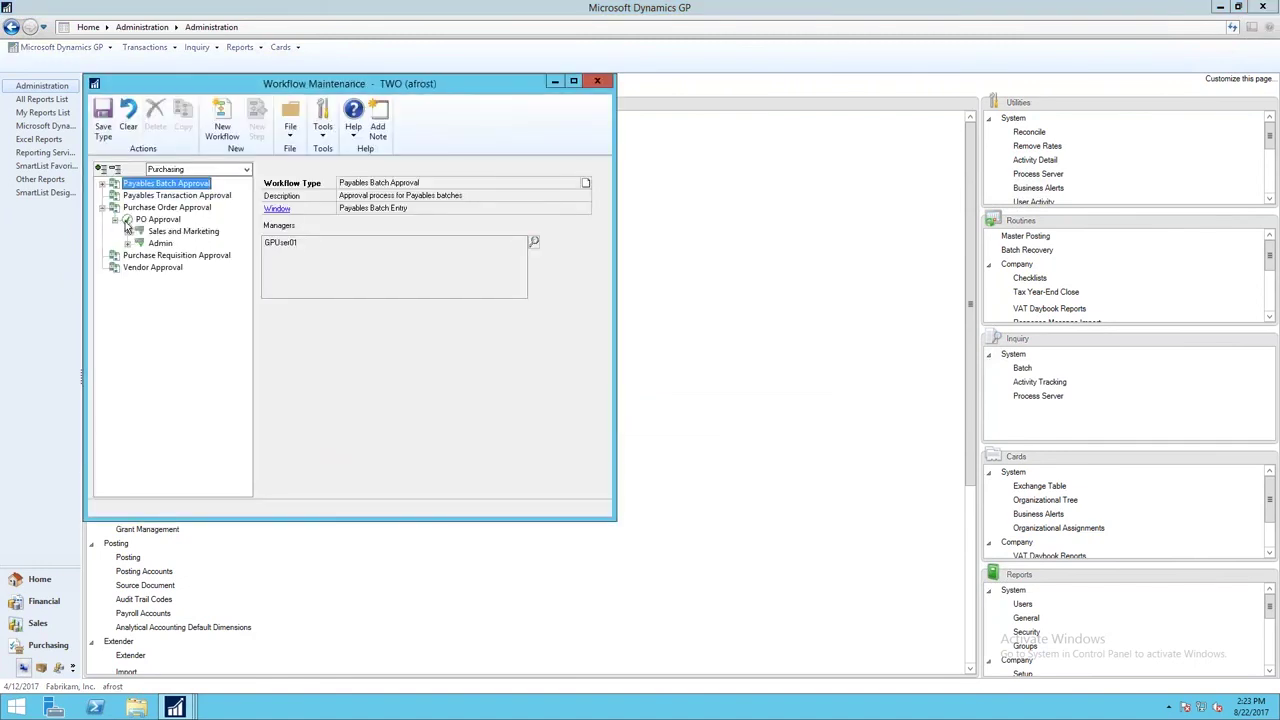
pyautogui.click(162, 232)
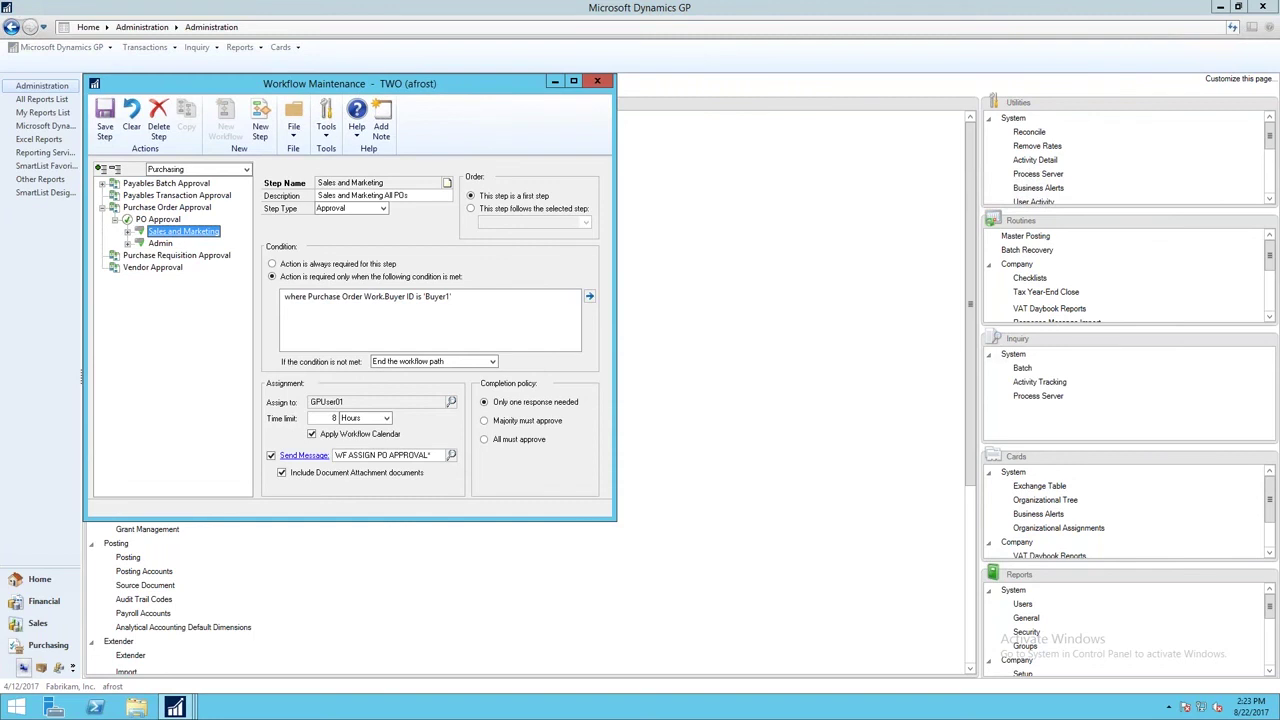
pyautogui.click(127, 231)
pyautogui.click(165, 244)
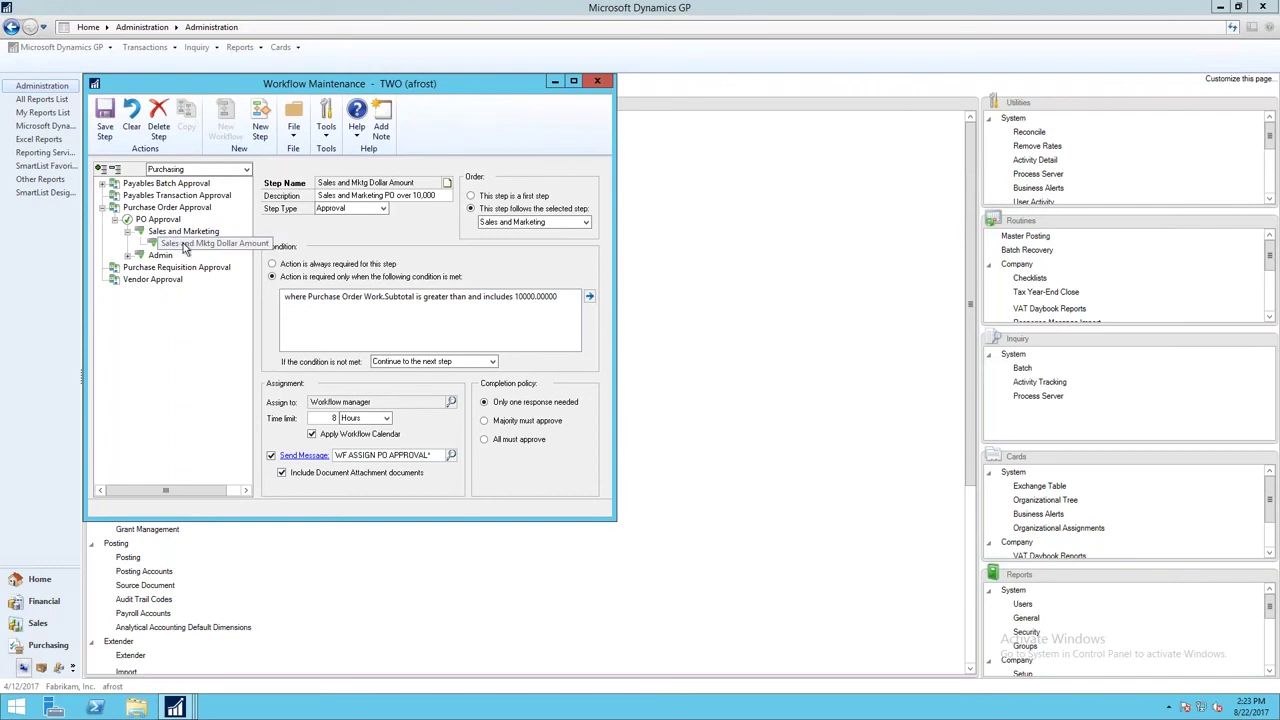
# Try to add a new step to the PO Approval workflow
pyautogui.click(258, 113)
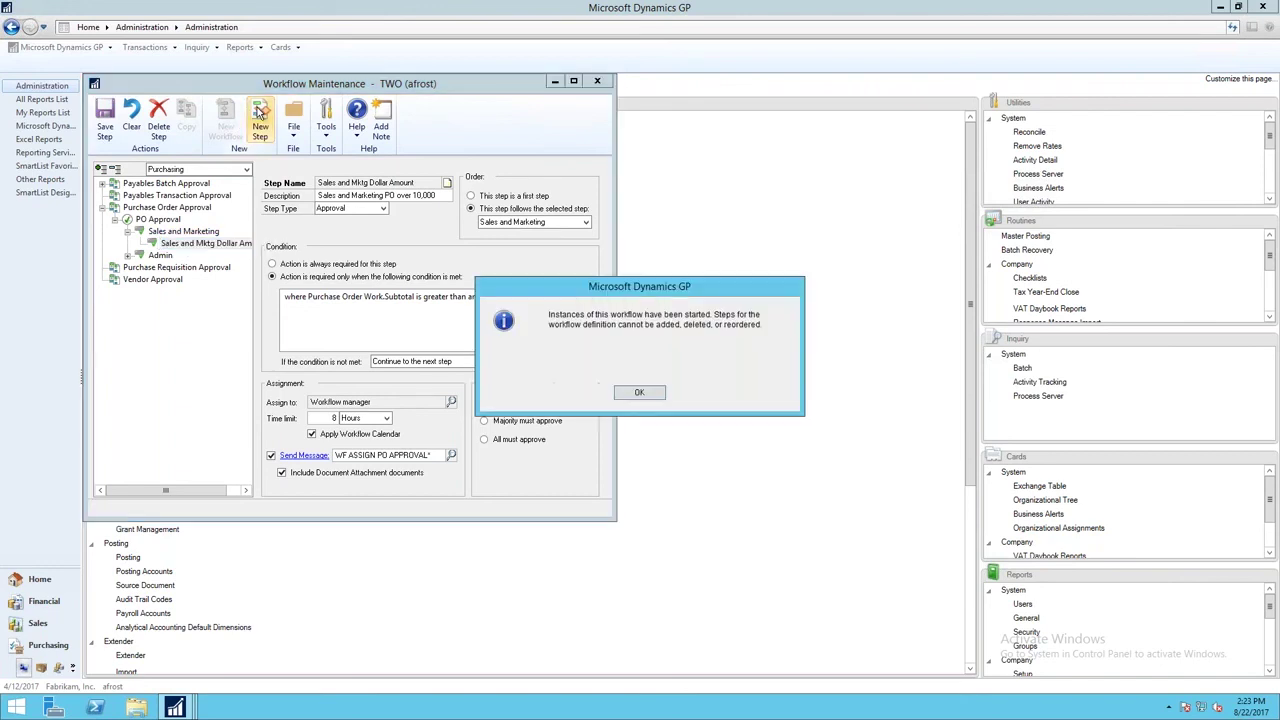
pyautogui.click(639, 392)
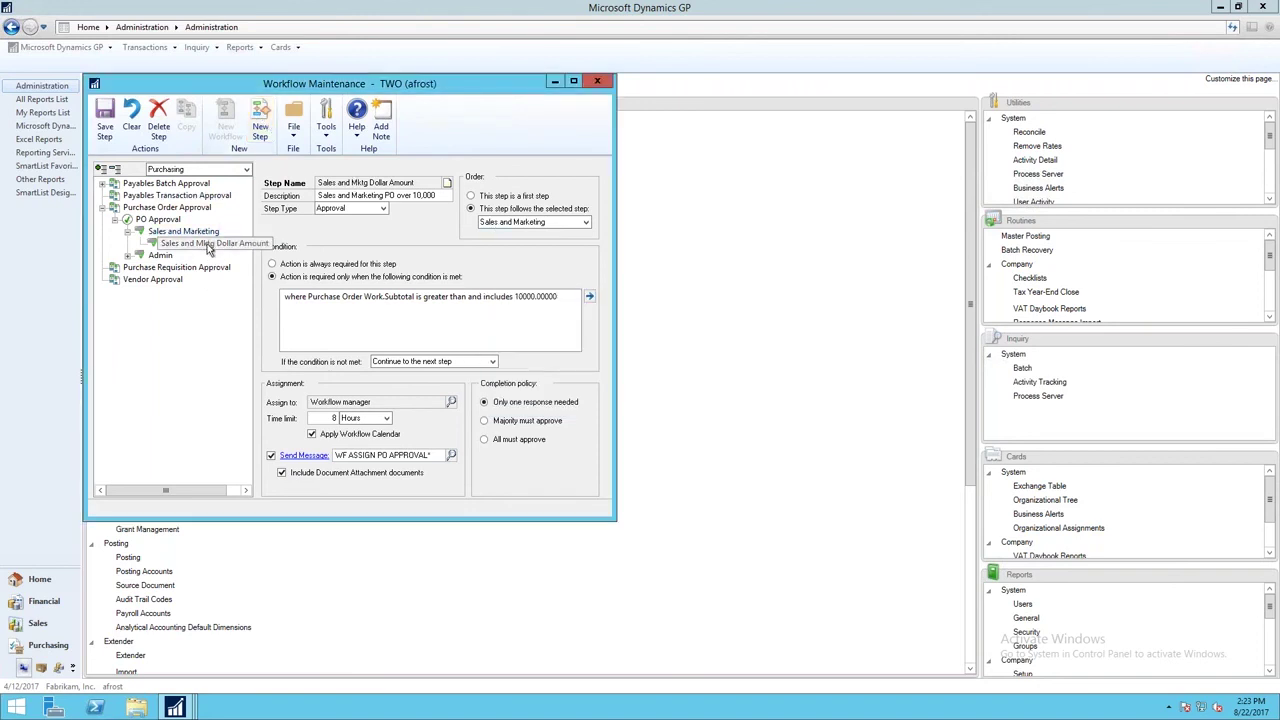
# Review the Sales and Marketing step, and view the preceding-step choices available for the Sales and Mktg Dollar Amount step
pyautogui.click(130, 256)
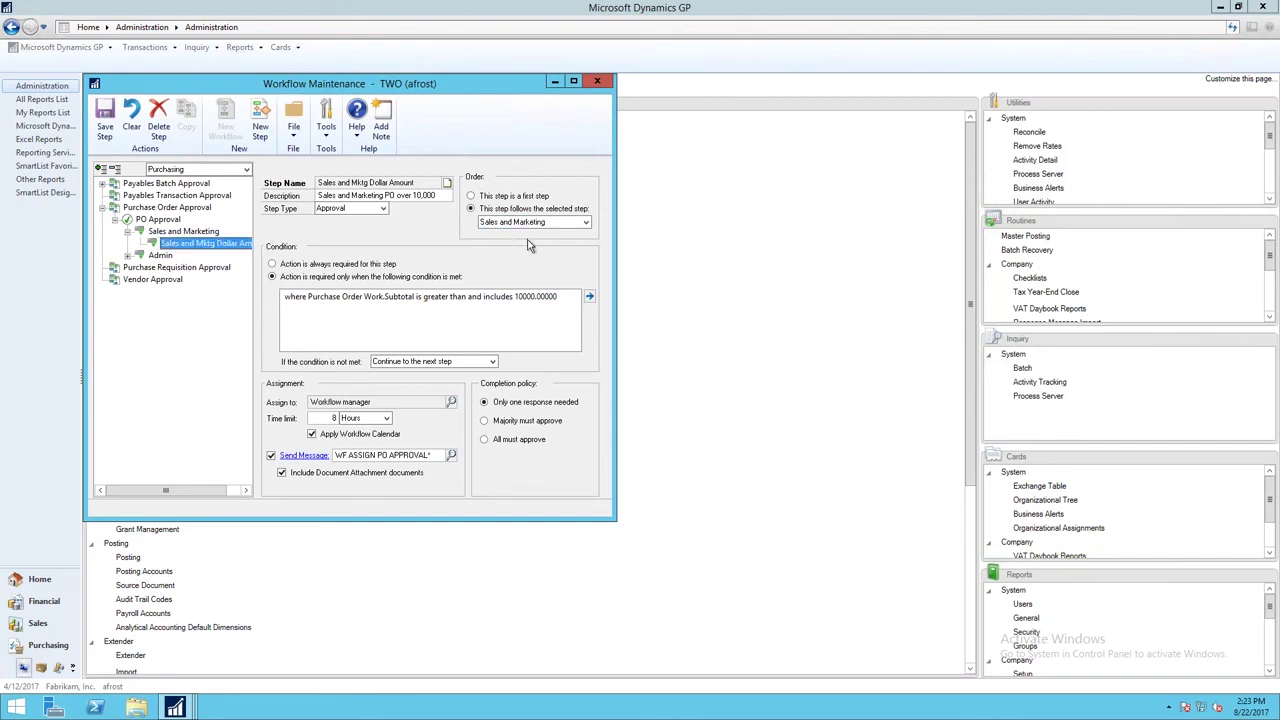
pyautogui.click(172, 231)
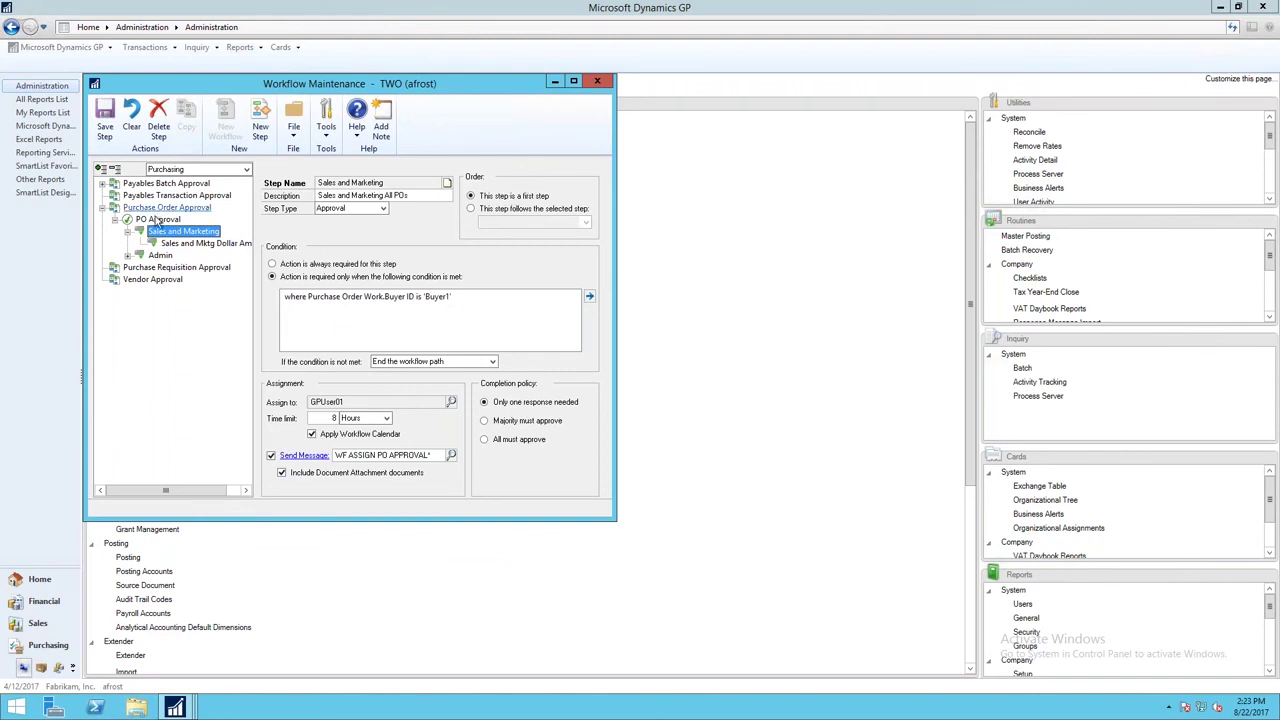
pyautogui.click(174, 244)
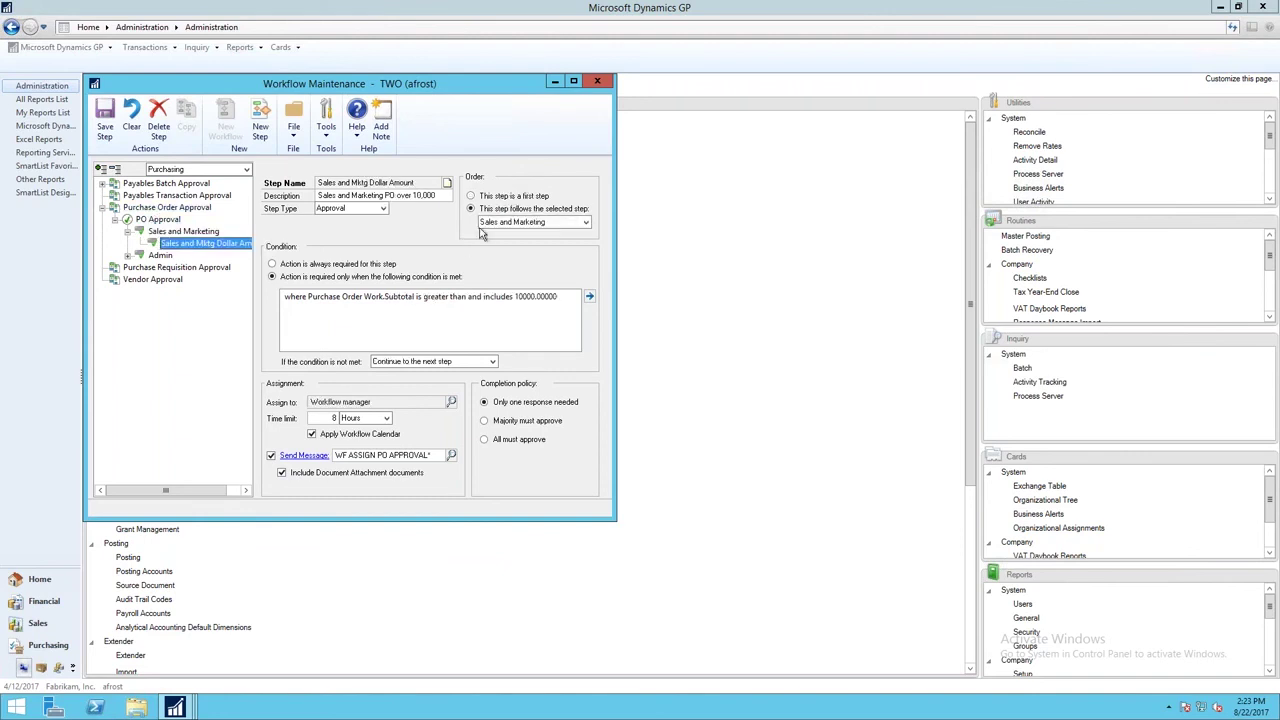
pyautogui.click(586, 223)
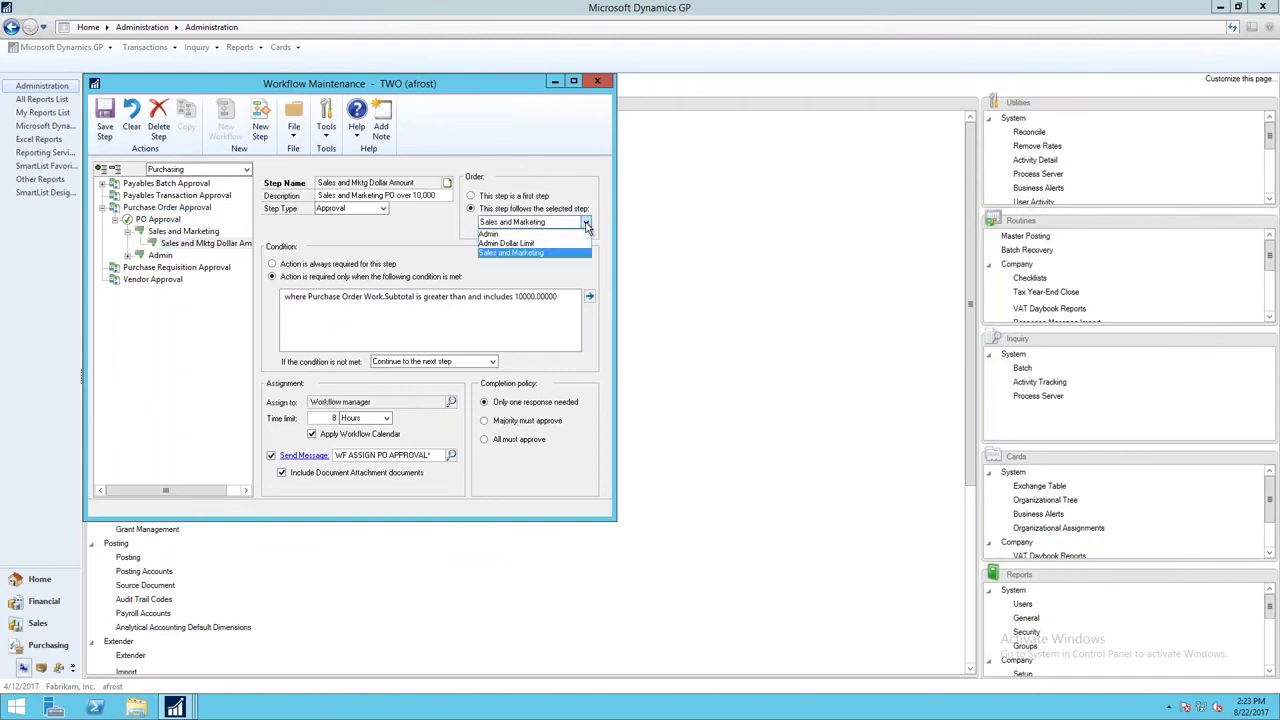